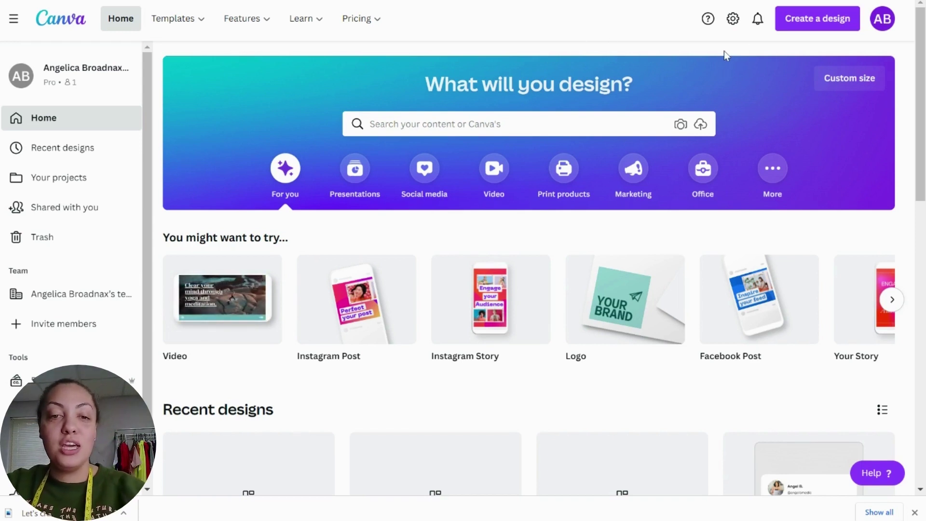
# - Create a new custom-size design measuring 11 × 17 inches
pyautogui.click(836, 20)
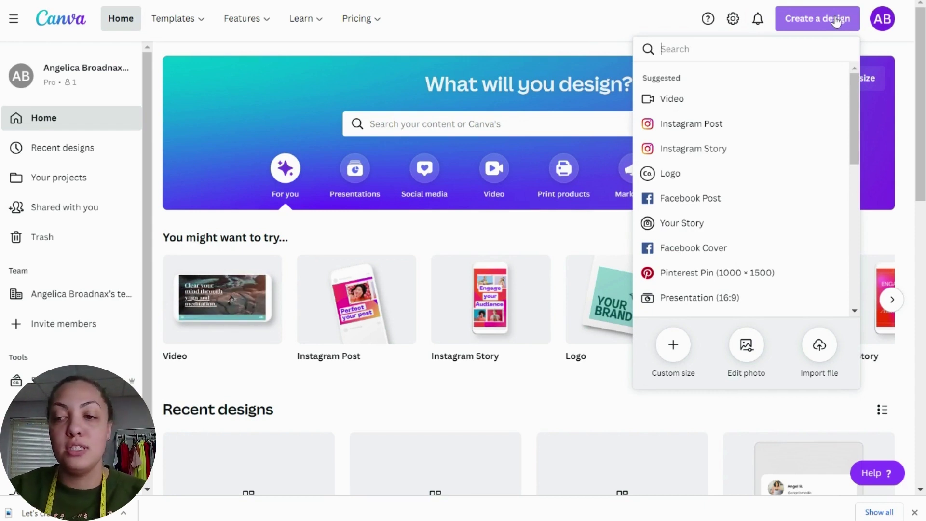
pyautogui.click(673, 346)
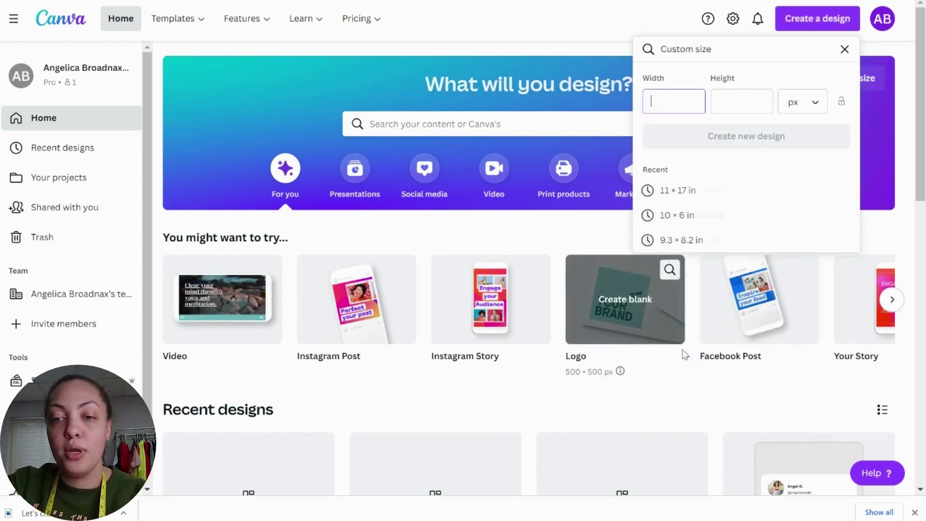
pyautogui.click(806, 107)
pyautogui.click(803, 126)
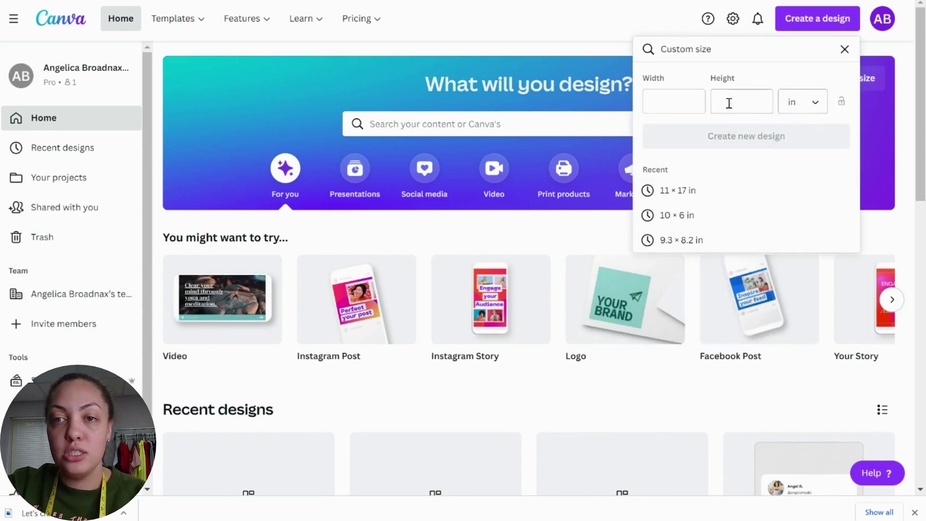
pyautogui.click(698, 103)
pyautogui.write('11')
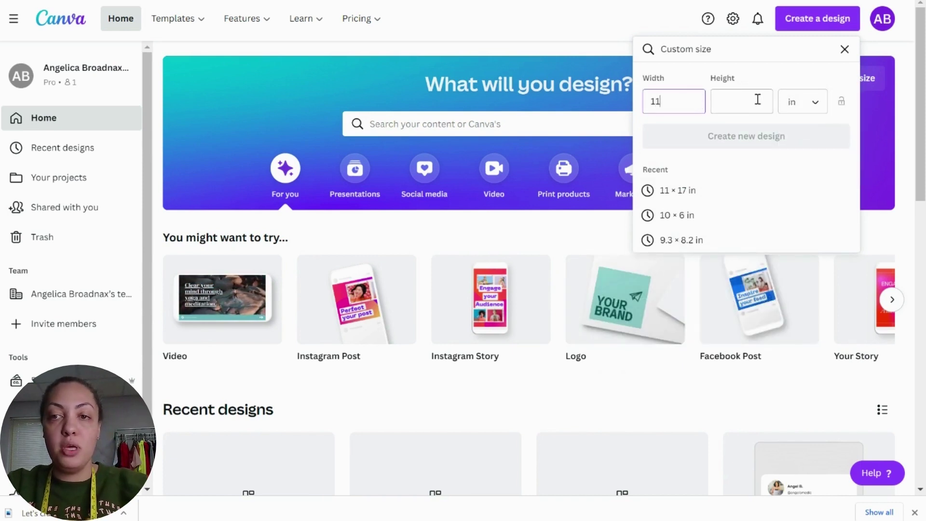
pyautogui.click(756, 99)
pyautogui.write('17')
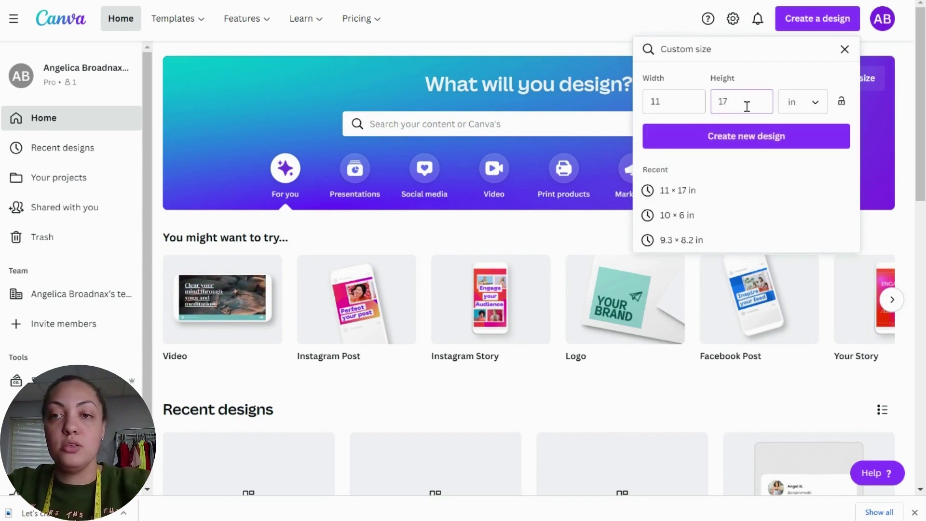
pyautogui.click(760, 136)
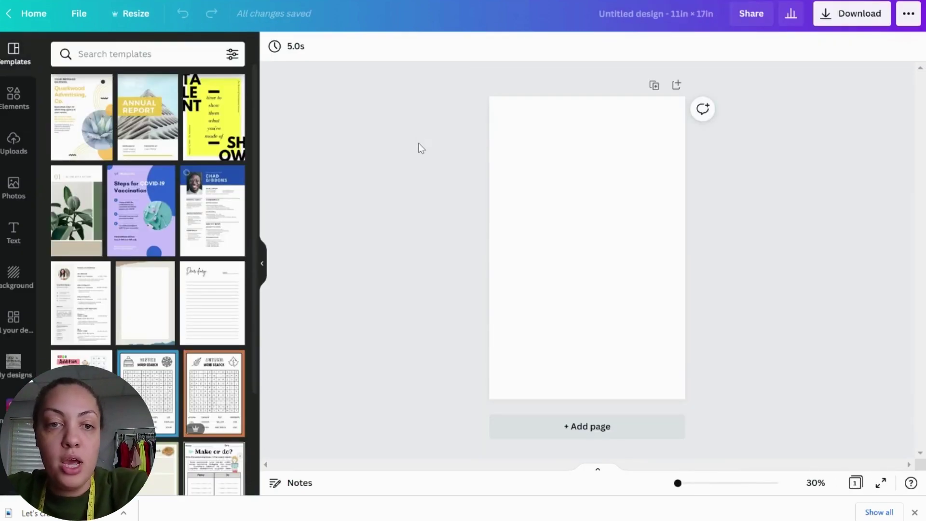
# - Fill the blank page background with the default pink colour
pyautogui.click(554, 210)
pyautogui.click(273, 47)
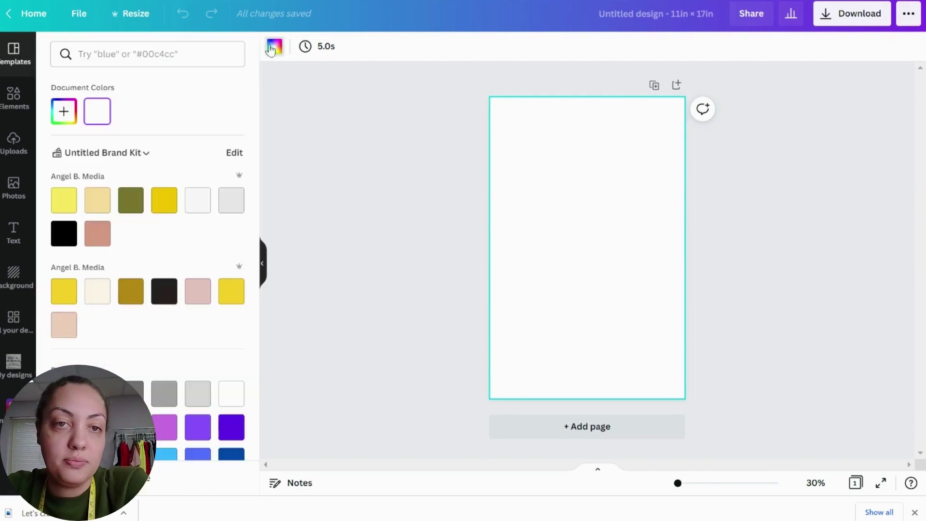
pyautogui.scroll(-2, 162, 366)
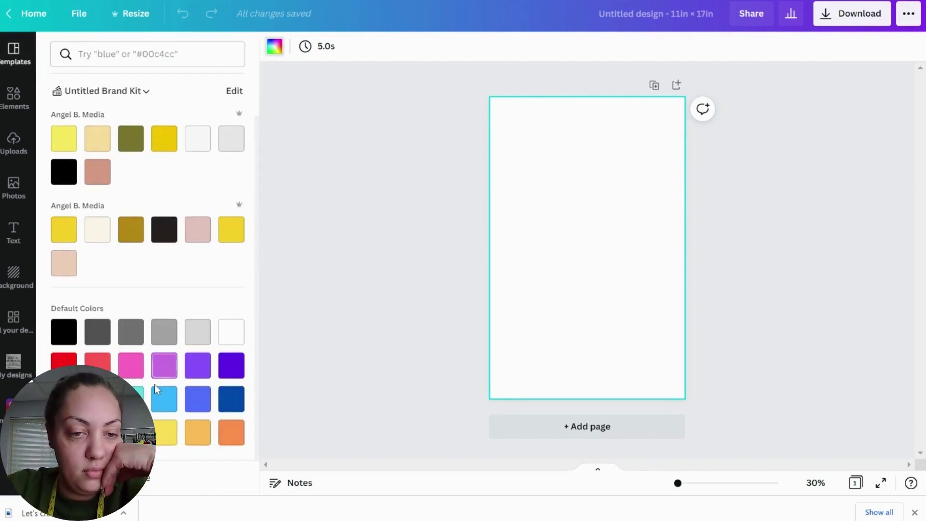
pyautogui.click(131, 365)
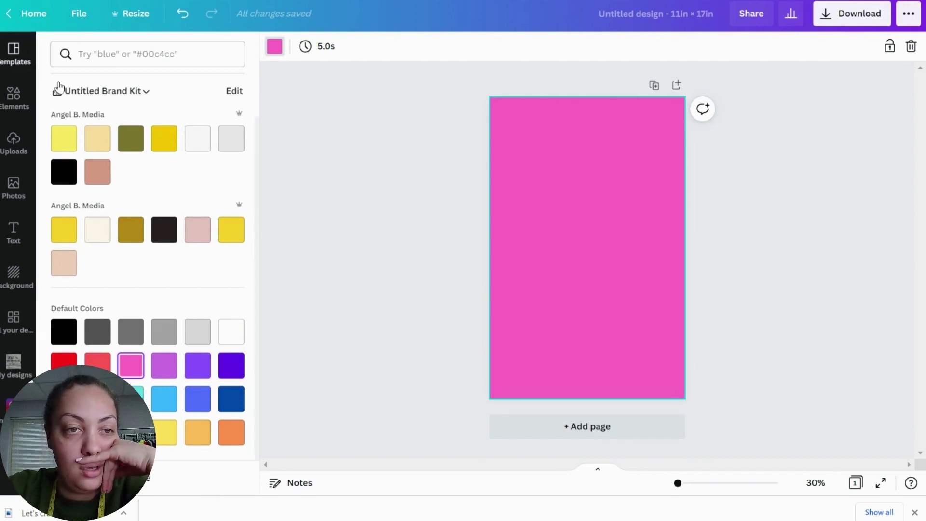
# - Go to the Elements library and start a search for design elements
pyautogui.click(15, 140)
pyautogui.click(15, 96)
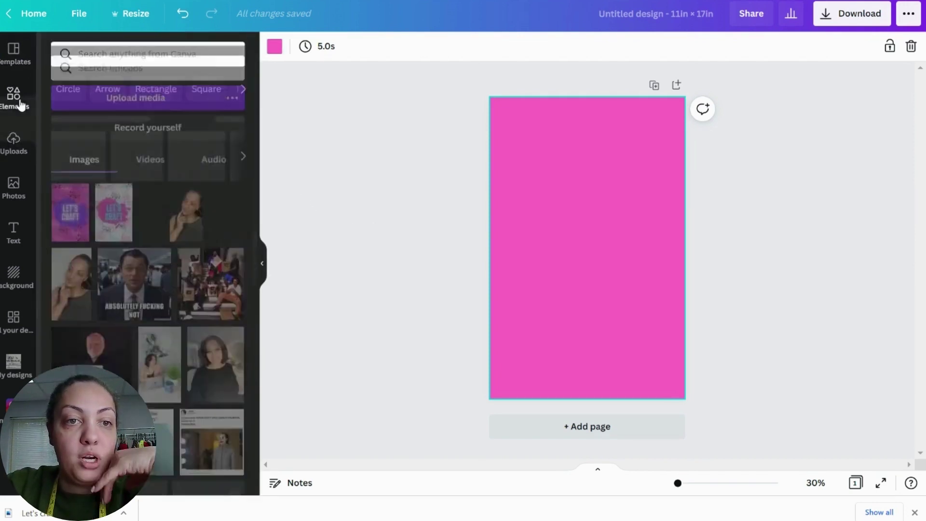
pyautogui.click(165, 51)
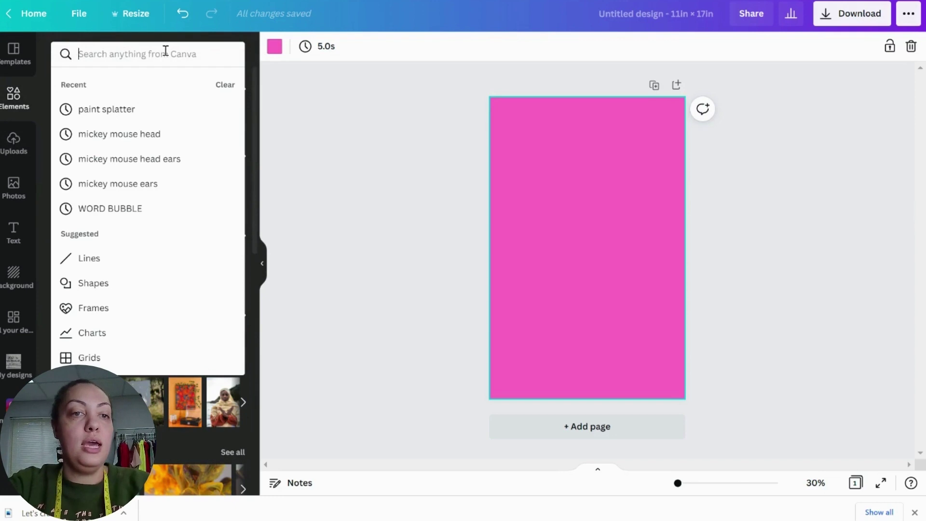
# - Add a black paint splatter and place duplicates in the page's corners and edges
pyautogui.click(157, 109)
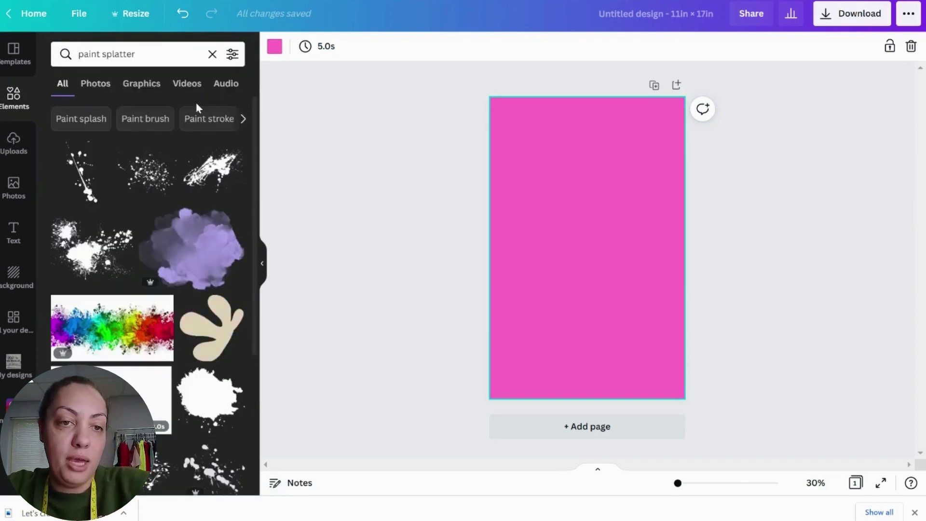
pyautogui.click(194, 191)
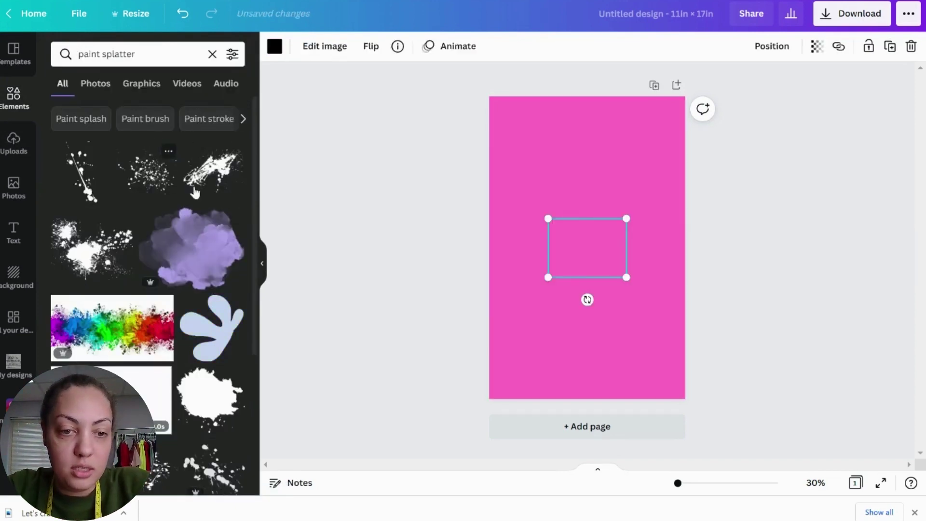
pyautogui.moveTo(590, 265); pyautogui.dragTo(590, 171)
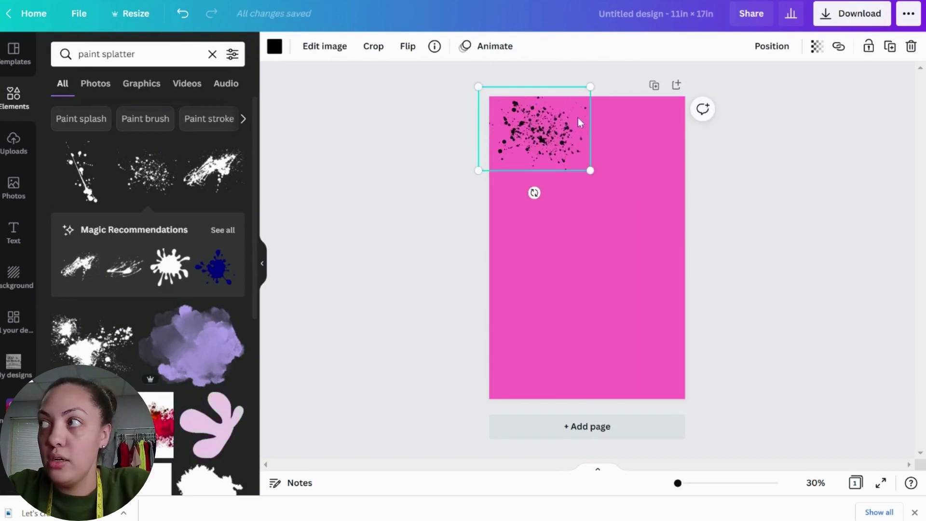
pyautogui.moveTo(556, 141)
pyautogui.mouseDown()
pyautogui.moveTo(537, 128)
pyautogui.moveTo(543, 138)
pyautogui.mouseUp()
pyautogui.click(275, 53)
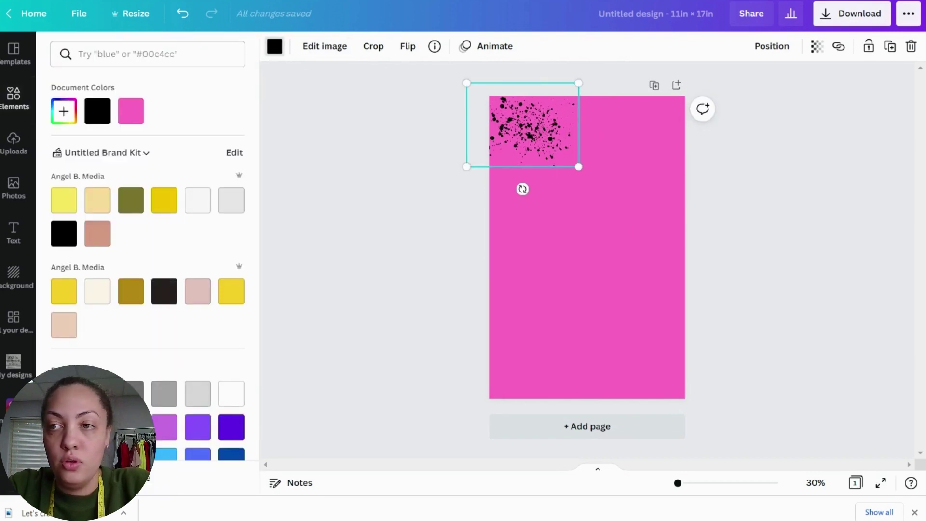
pyautogui.click(890, 46)
pyautogui.moveTo(561, 144); pyautogui.dragTo(541, 273)
pyautogui.click(889, 46)
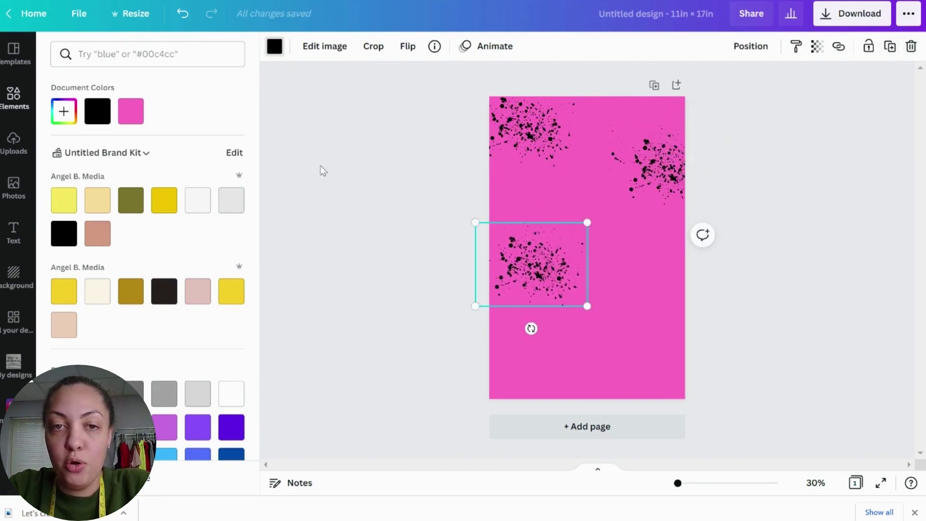
pyautogui.click(889, 46)
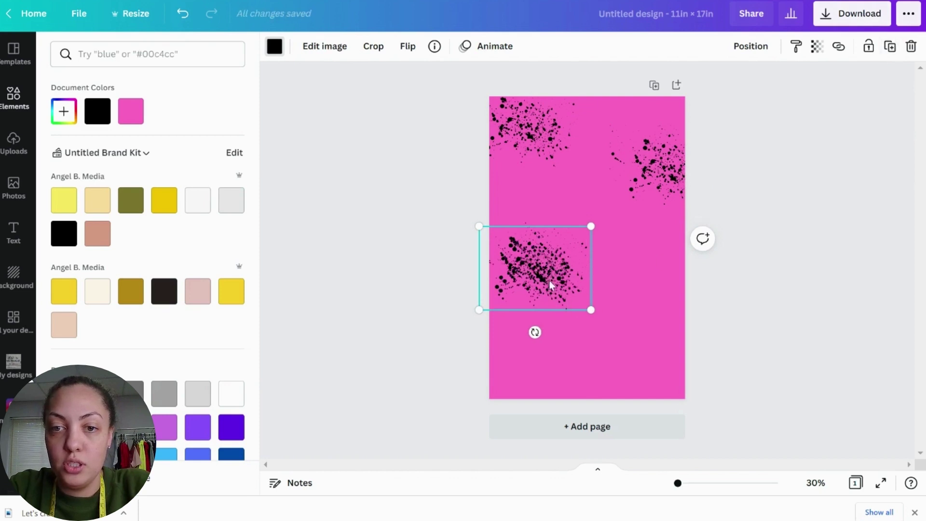
pyautogui.moveTo(549, 284); pyautogui.dragTo(549, 364)
pyautogui.click(890, 46)
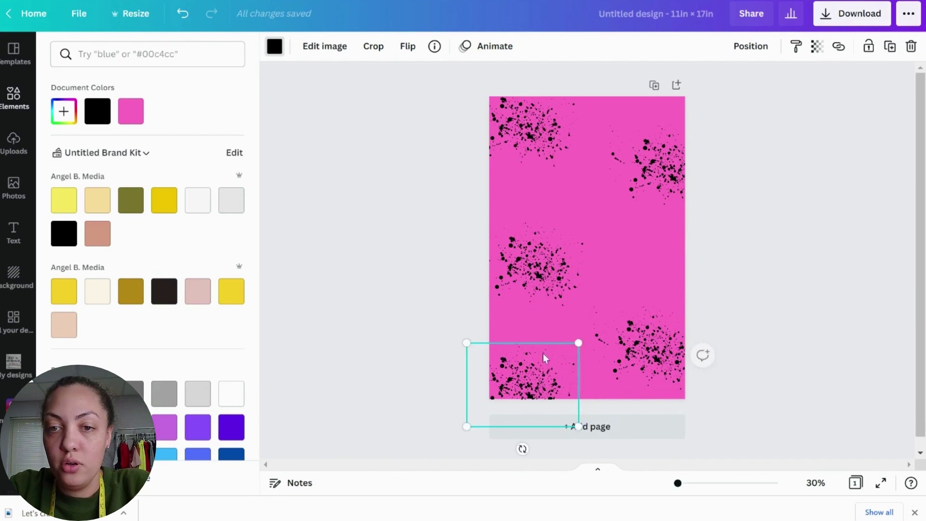
# - Add off-white splatter copies along the top, left-middle, right-middle, lower-left and bottom
pyautogui.click(529, 104)
pyautogui.click(890, 46)
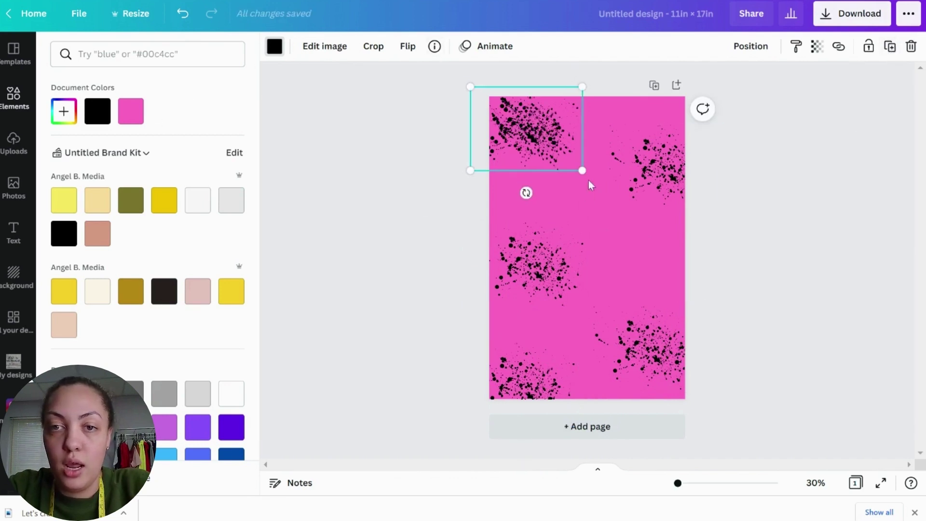
pyautogui.moveTo(568, 136); pyautogui.dragTo(617, 141)
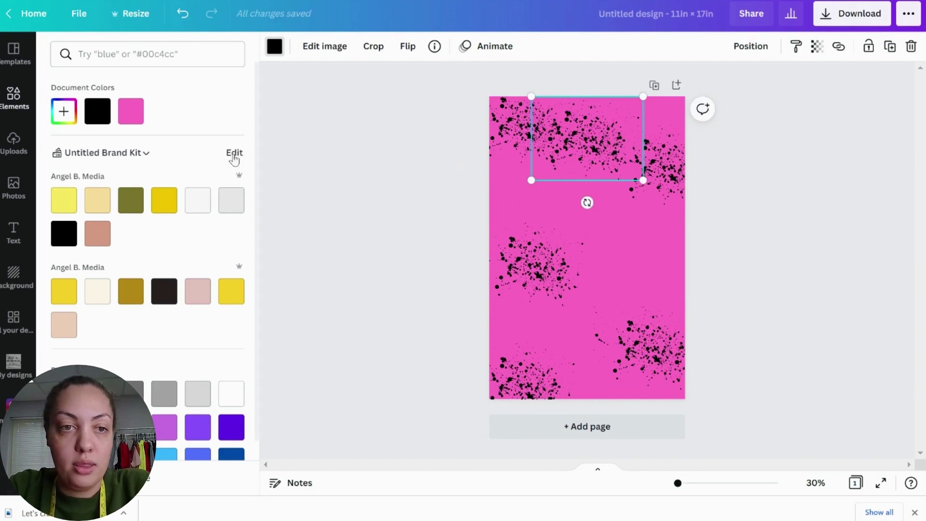
pyautogui.click(198, 201)
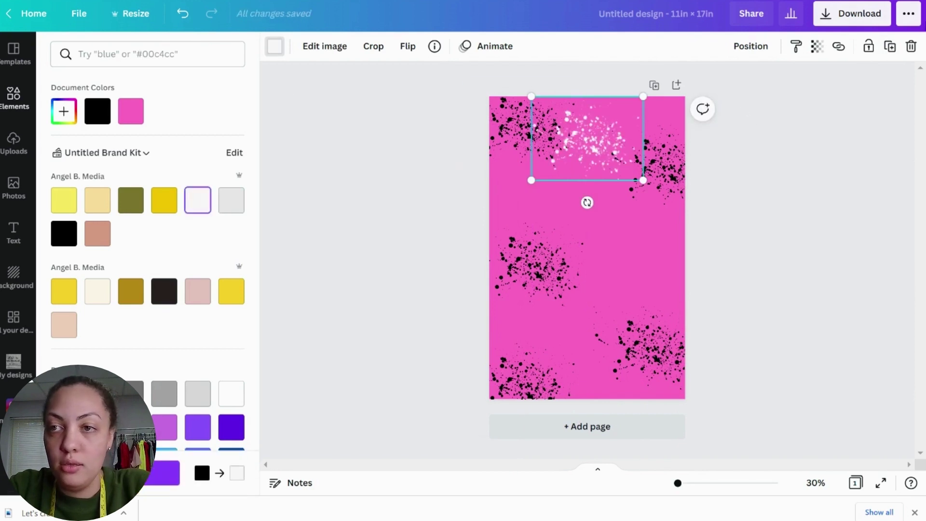
pyautogui.click(889, 46)
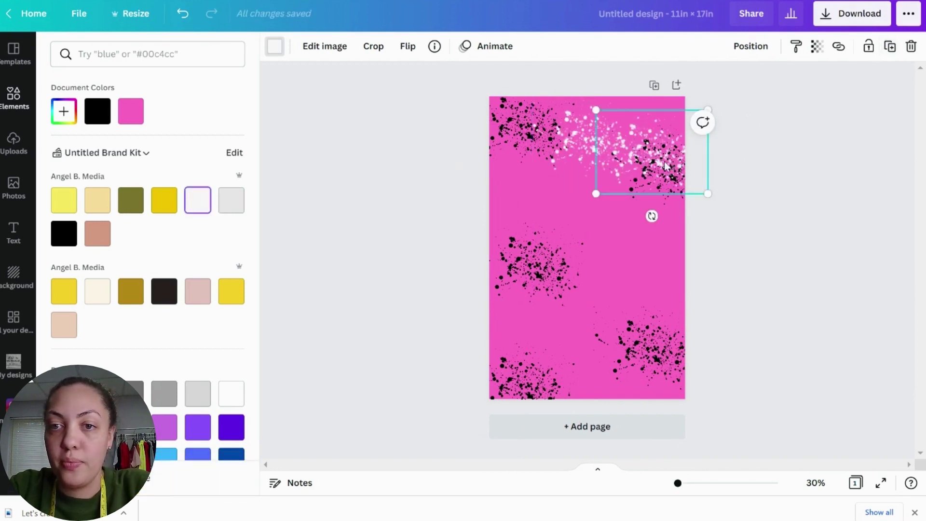
pyautogui.moveTo(666, 166); pyautogui.dragTo(540, 240)
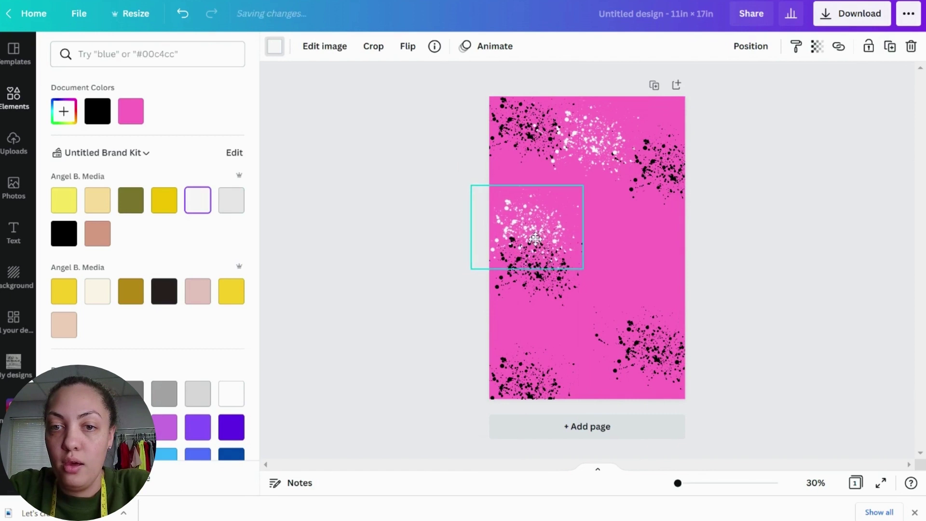
pyautogui.click(890, 45)
pyautogui.moveTo(469, 331); pyautogui.dragTo(670, 321)
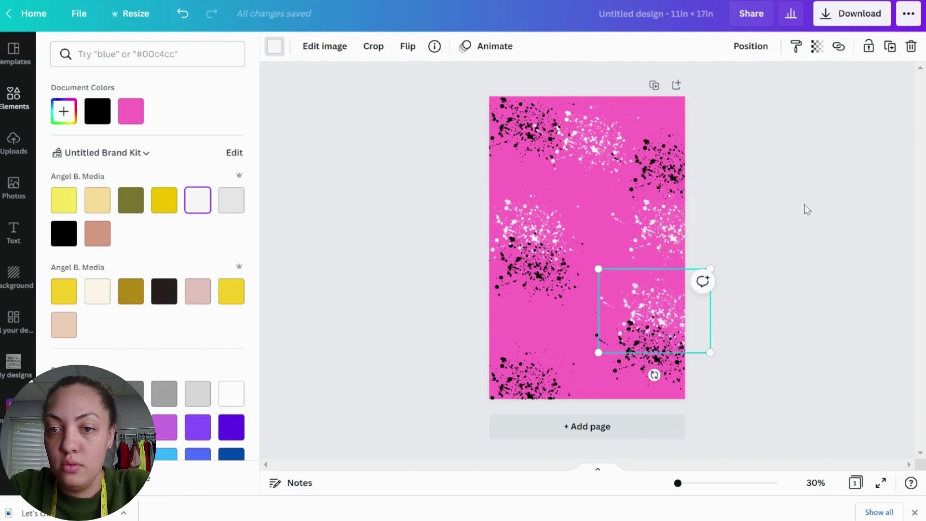
pyautogui.click(890, 46)
pyautogui.moveTo(639, 388); pyautogui.dragTo(499, 325)
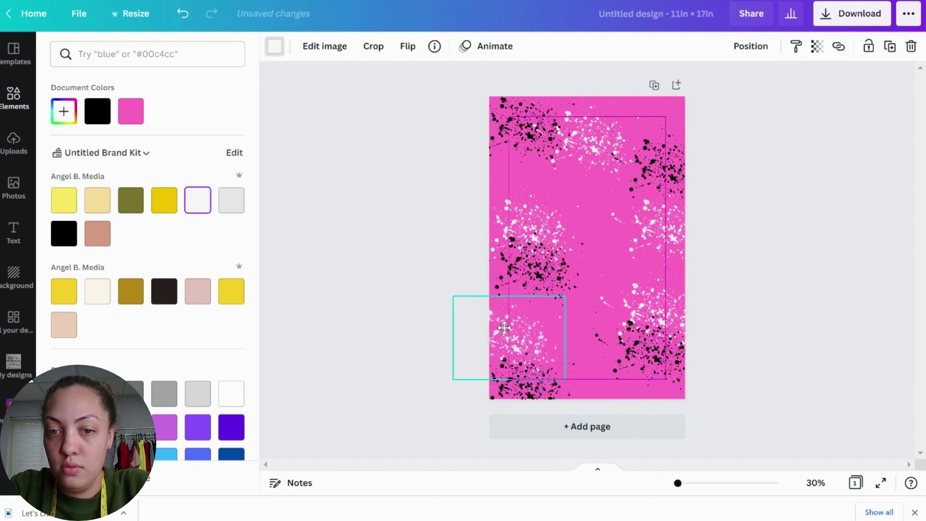
pyautogui.click(890, 45)
pyautogui.moveTo(545, 359); pyautogui.dragTo(625, 154)
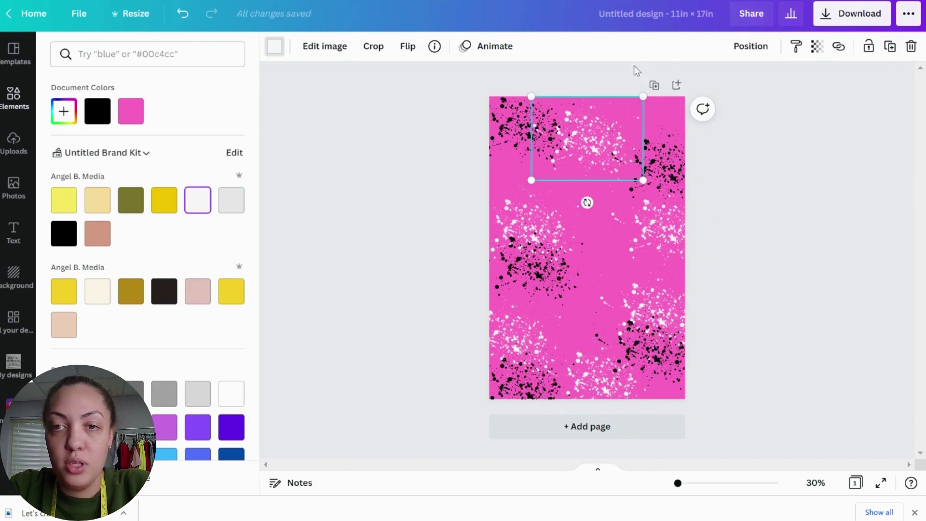
# - Duplicate the top white splatter, recolour it violet and move it toward the upper right
pyautogui.click(889, 45)
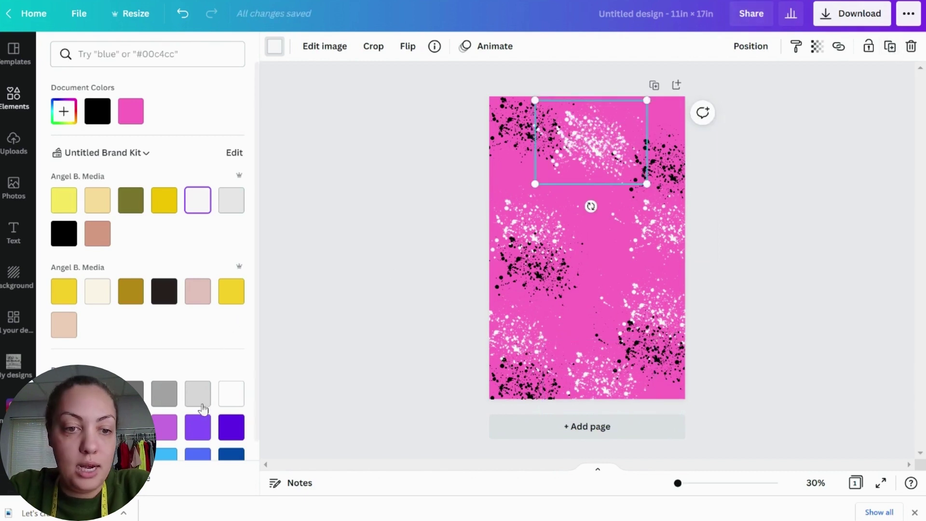
pyautogui.click(168, 434)
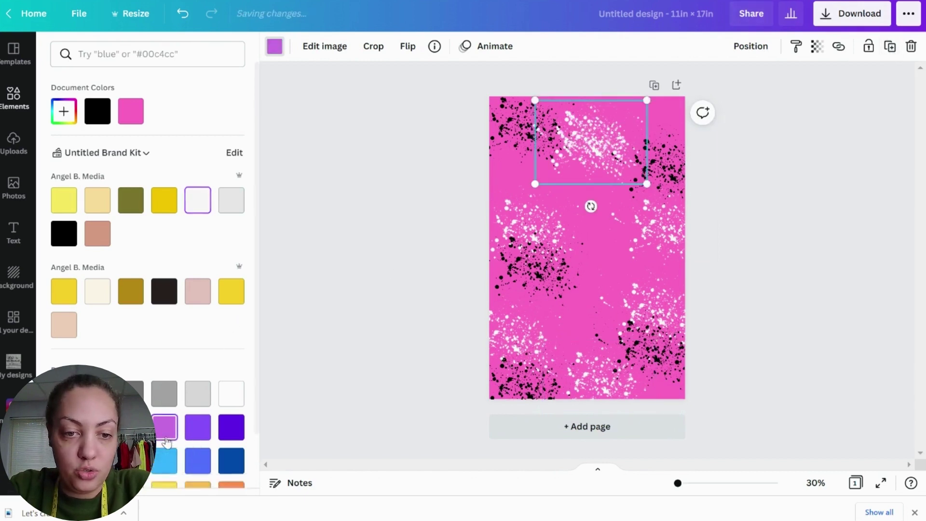
pyautogui.click(208, 422)
pyautogui.moveTo(614, 147); pyautogui.dragTo(653, 117)
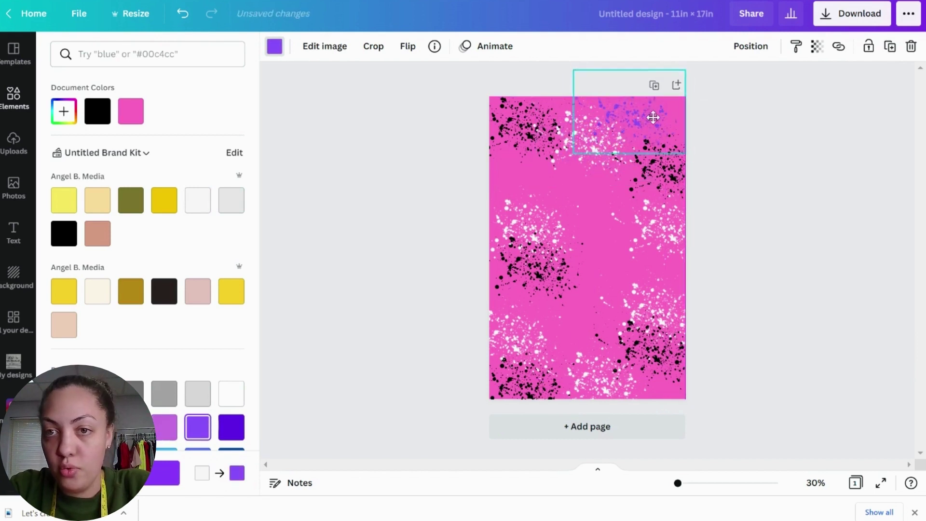
# - Spread duplicates of the violet splatter along the page's left side and lower-left
pyautogui.click(890, 45)
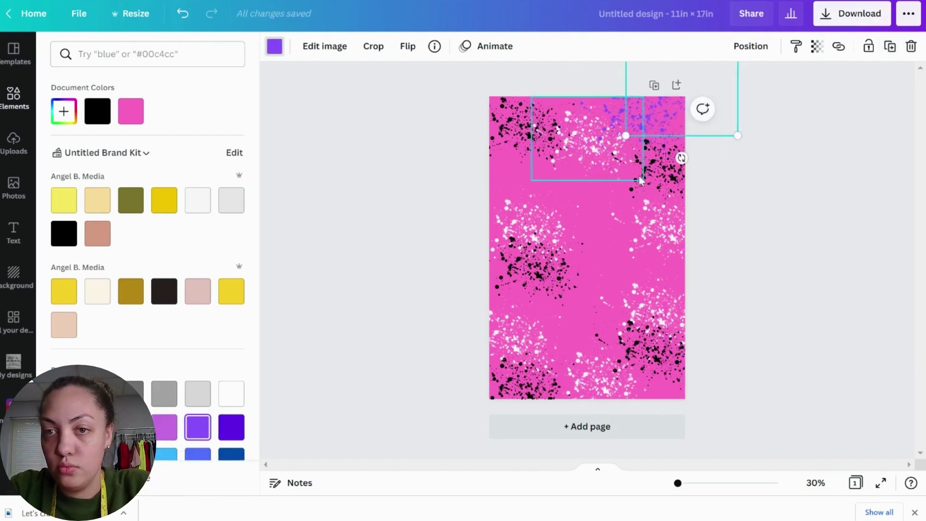
pyautogui.moveTo(671, 104); pyautogui.dragTo(700, 394)
pyautogui.click(889, 45)
pyautogui.click(889, 45)
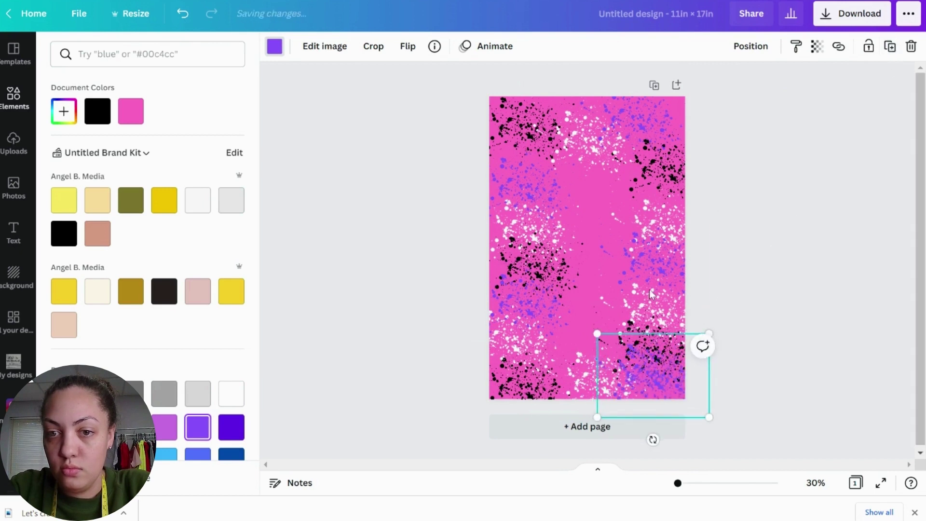
pyautogui.moveTo(646, 381)
pyautogui.mouseDown()
pyautogui.moveTo(586, 419)
pyautogui.moveTo(546, 384)
pyautogui.mouseUp()
pyautogui.click(810, 200)
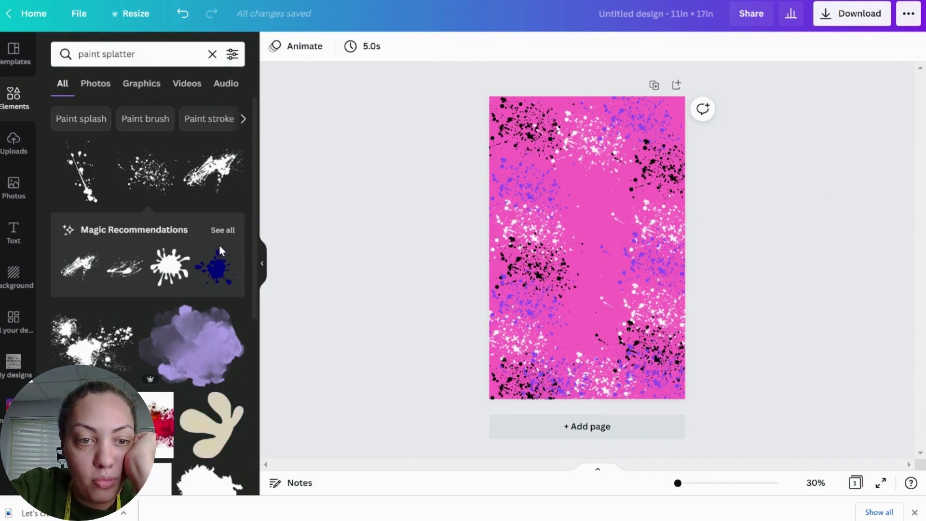
# - Add the black splash graphic from the splatter results, enlarge it and centre it on the page
pyautogui.scroll(-2, 219, 245)
pyautogui.scroll(-3, 219, 251)
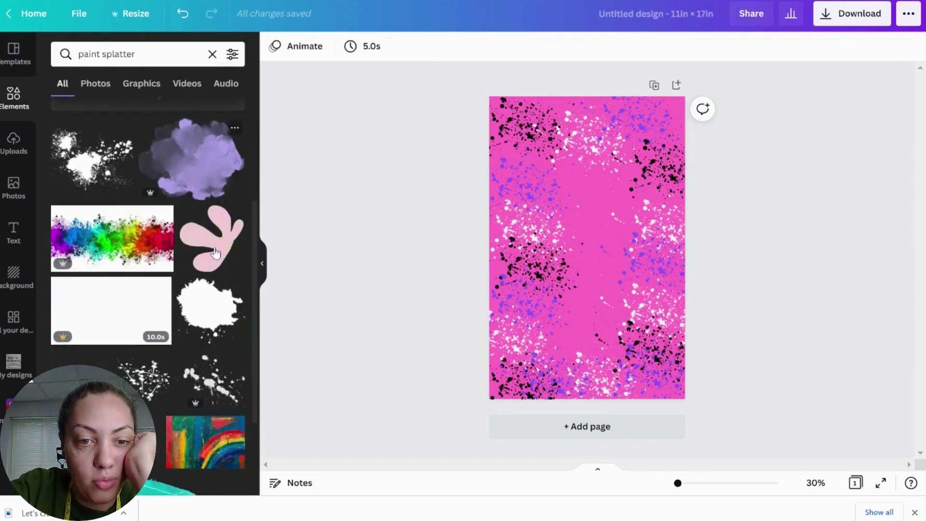
pyautogui.click(211, 317)
pyautogui.moveTo(581, 244); pyautogui.dragTo(537, 208)
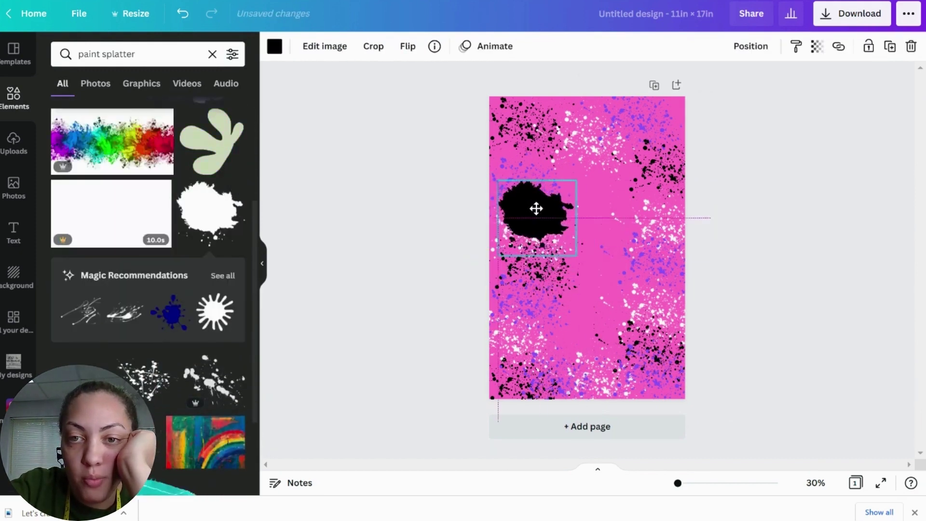
pyautogui.moveTo(576, 254); pyautogui.dragTo(714, 336)
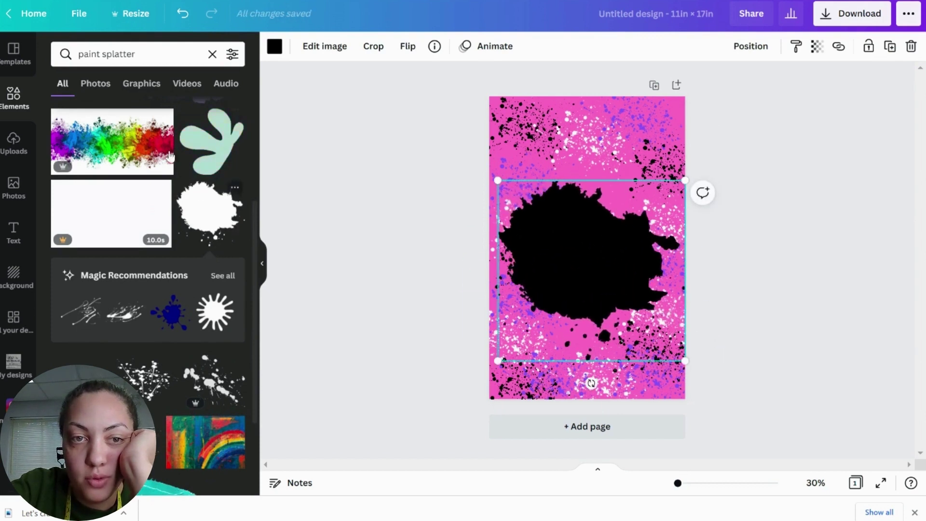
pyautogui.click(135, 83)
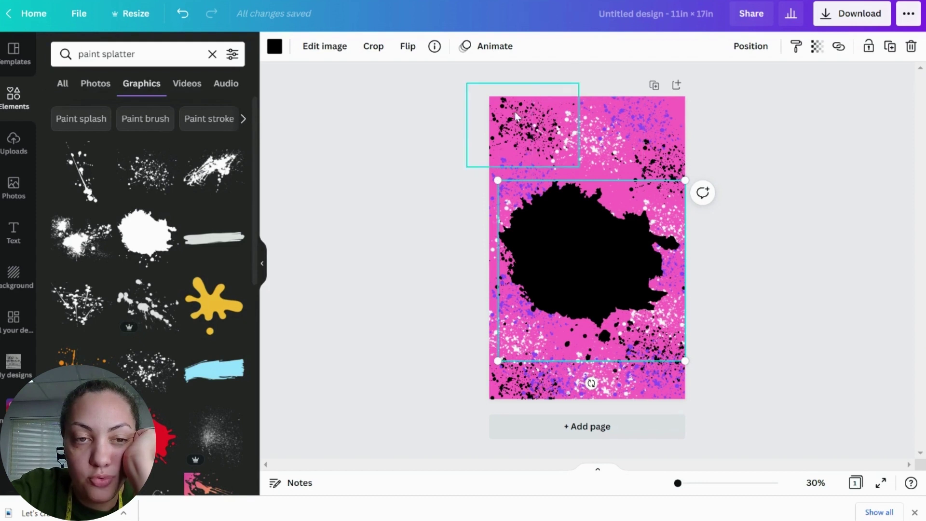
pyautogui.moveTo(601, 231)
pyautogui.mouseDown()
pyautogui.moveTo(599, 217)
pyautogui.moveTo(589, 232)
pyautogui.moveTo(602, 230)
pyautogui.moveTo(599, 215)
pyautogui.moveTo(592, 236)
pyautogui.moveTo(598, 226)
pyautogui.mouseUp()
pyautogui.moveTo(684, 173); pyautogui.dragTo(694, 158)
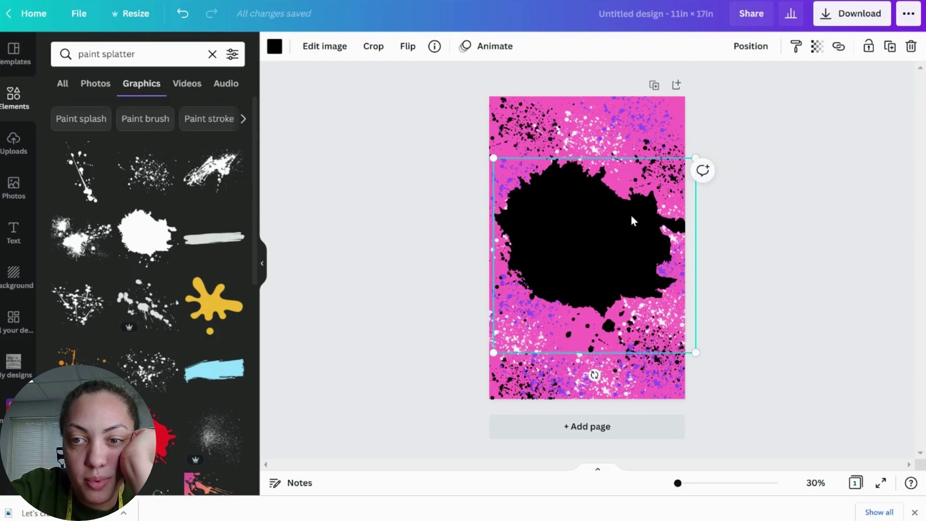
pyautogui.moveTo(633, 212); pyautogui.dragTo(584, 217)
pyautogui.click(748, 219)
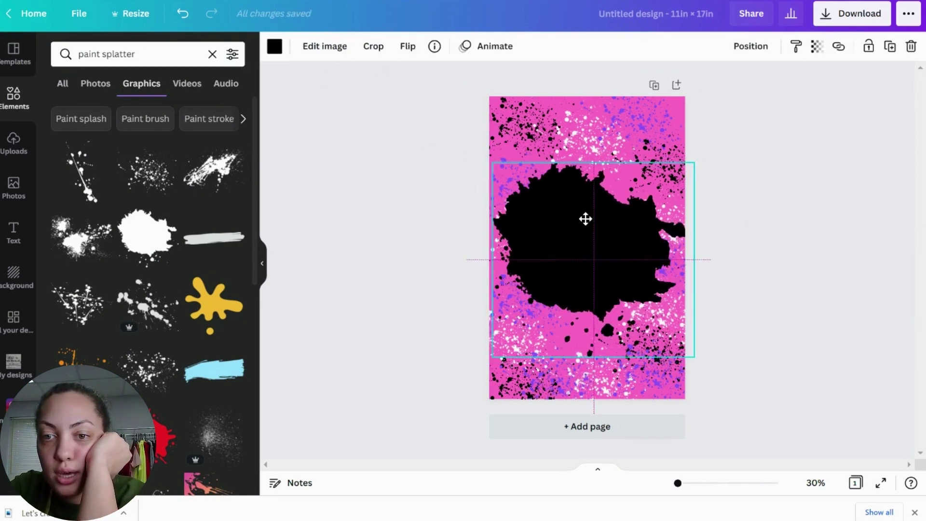
pyautogui.click(751, 246)
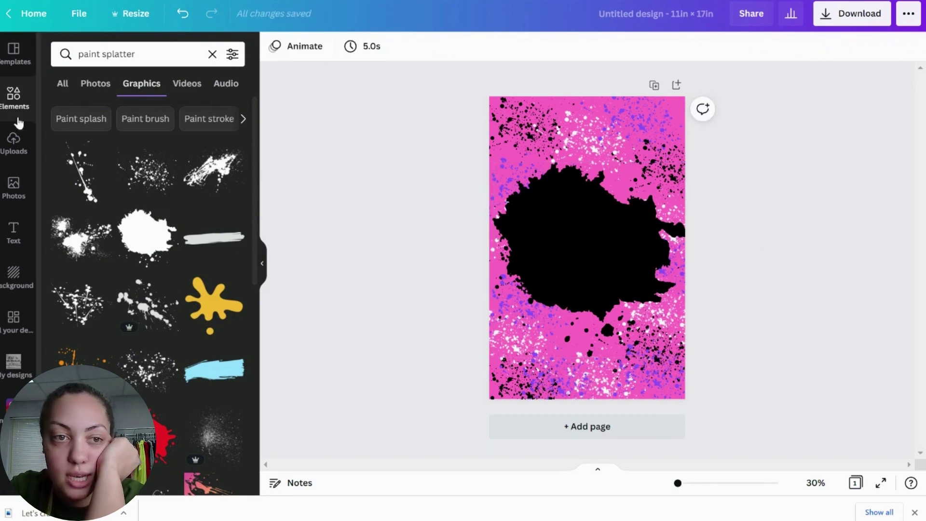
# - Add the GLOW neon text style and delete the stray subheading text box
pyautogui.click(13, 231)
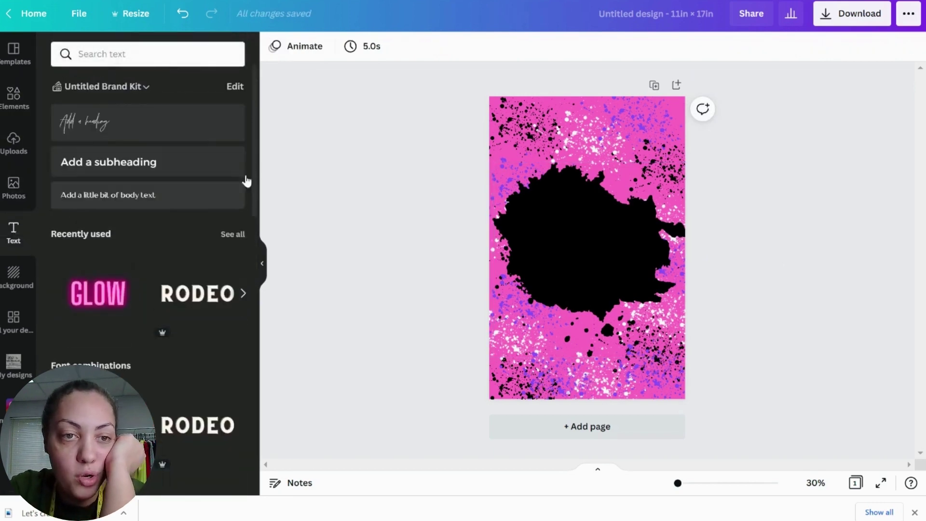
pyautogui.click(145, 173)
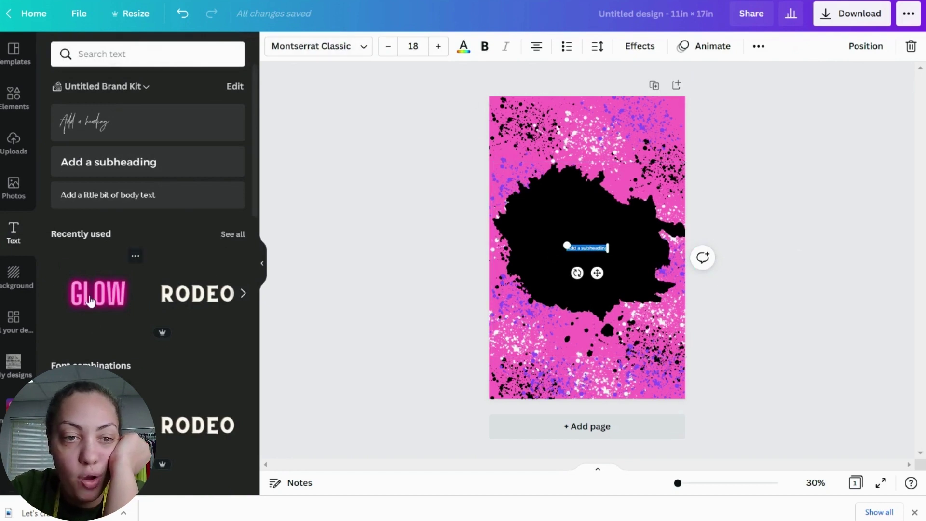
pyautogui.click(105, 300)
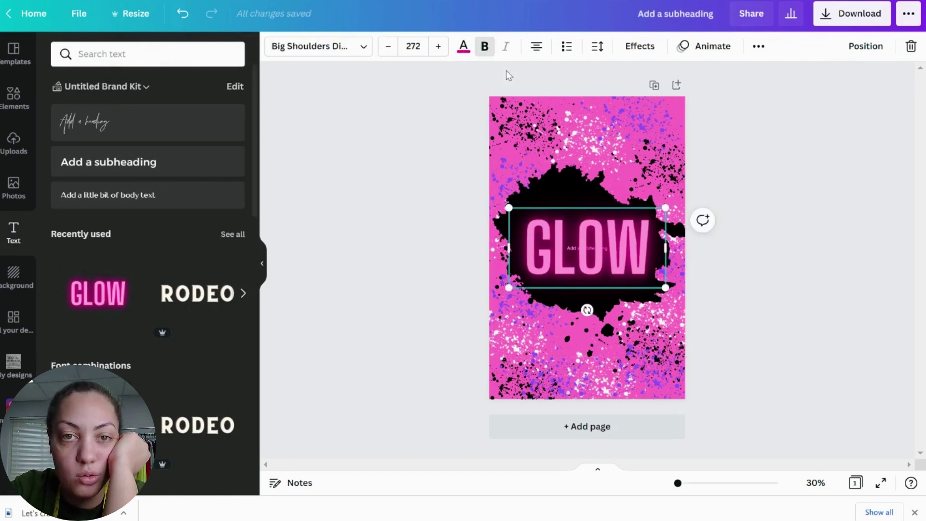
pyautogui.click(366, 46)
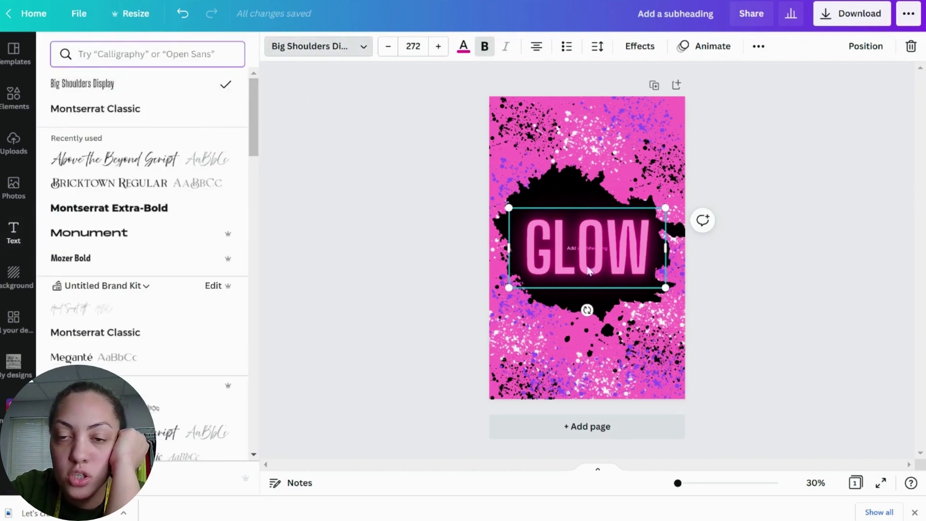
pyautogui.moveTo(627, 255); pyautogui.dragTo(584, 232)
pyautogui.click(586, 247)
pyautogui.press('Delete')
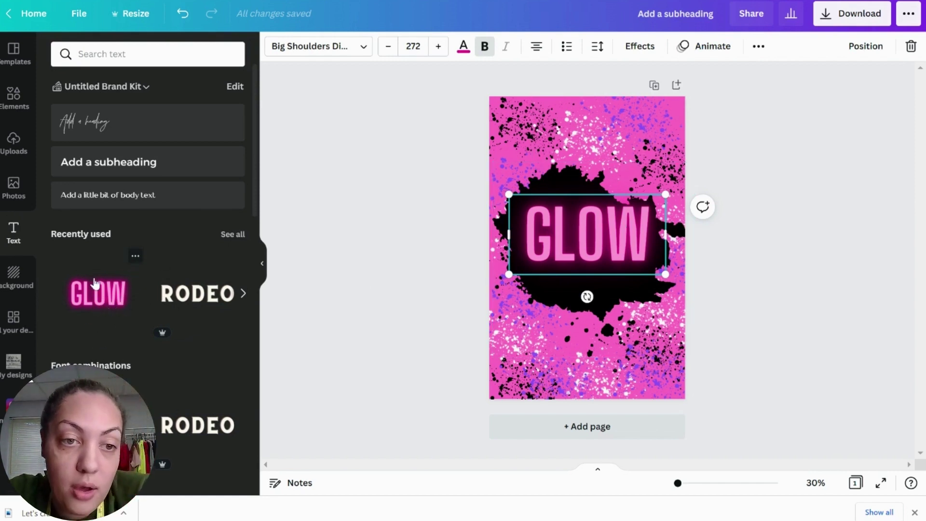
# - Retype the neon text as 'LET'S CRAFT' on two lines and fit it onto the splash
pyautogui.scroll(-10, 132, 316)
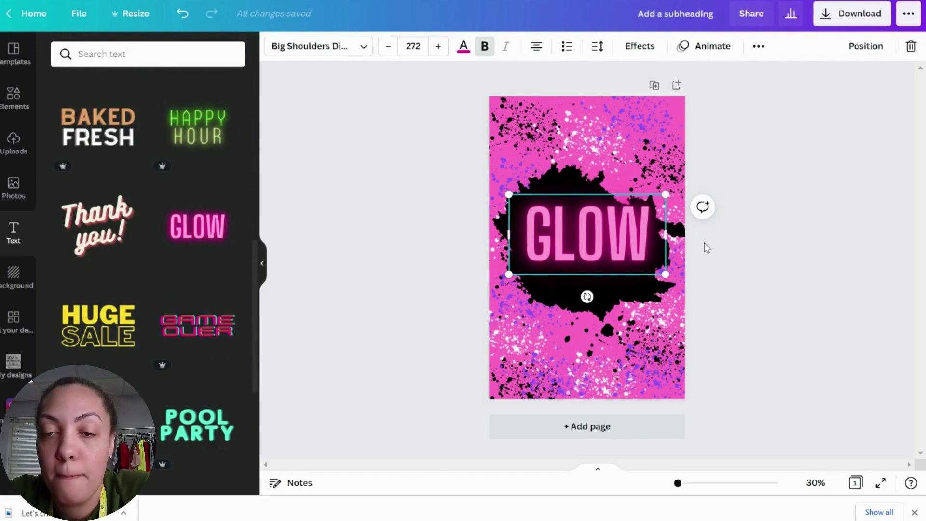
pyautogui.doubleClick(626, 216)
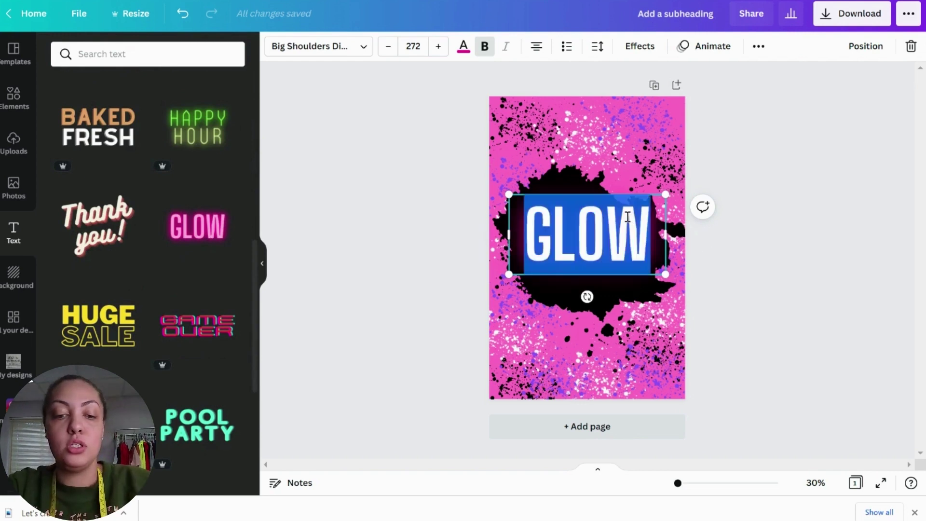
pyautogui.write("LET'S")
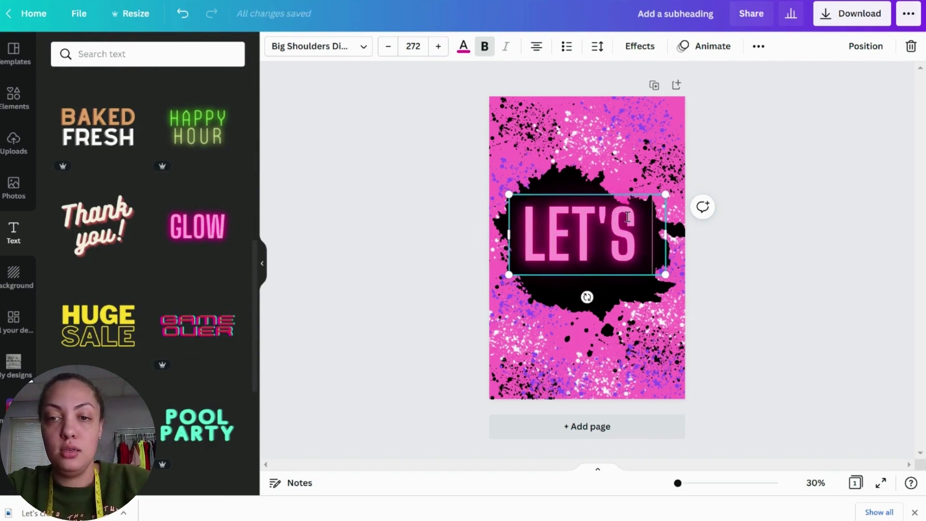
pyautogui.press('Return')
pyautogui.write('CRAF')
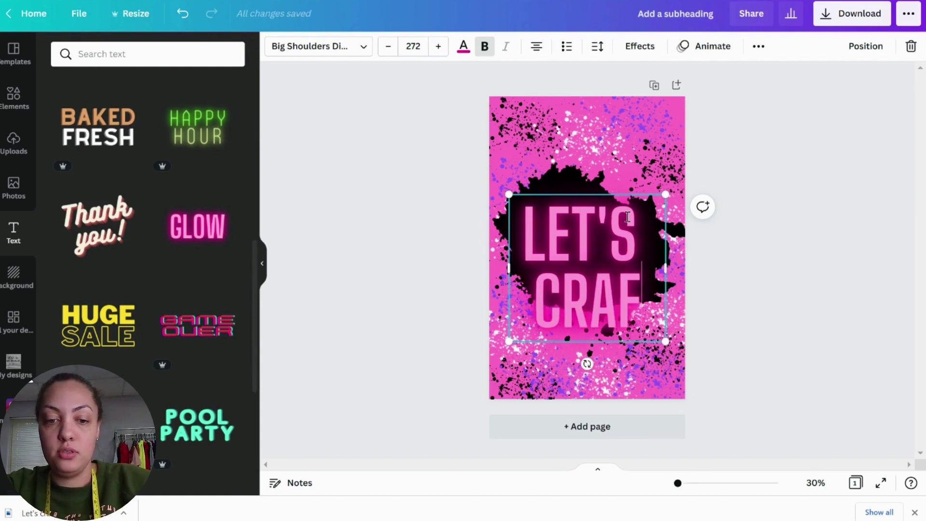
pyautogui.write('T')
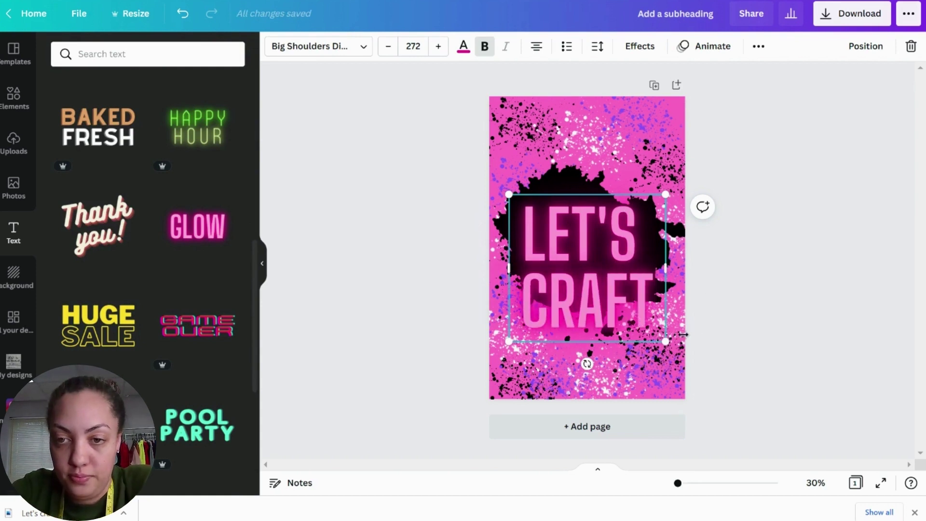
pyautogui.click(760, 306)
pyautogui.click(658, 332)
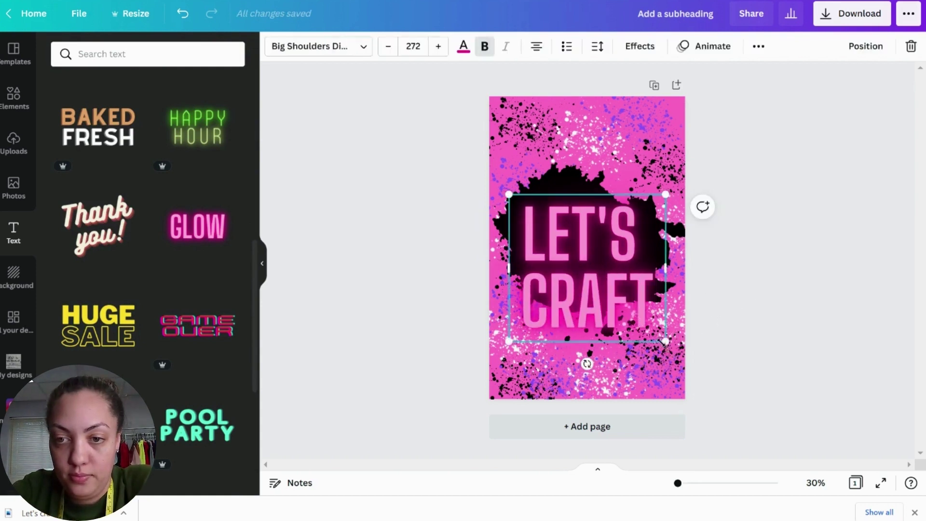
pyautogui.moveTo(661, 339); pyautogui.dragTo(605, 285)
pyautogui.click(646, 321)
pyautogui.moveTo(585, 248); pyautogui.dragTo(611, 256)
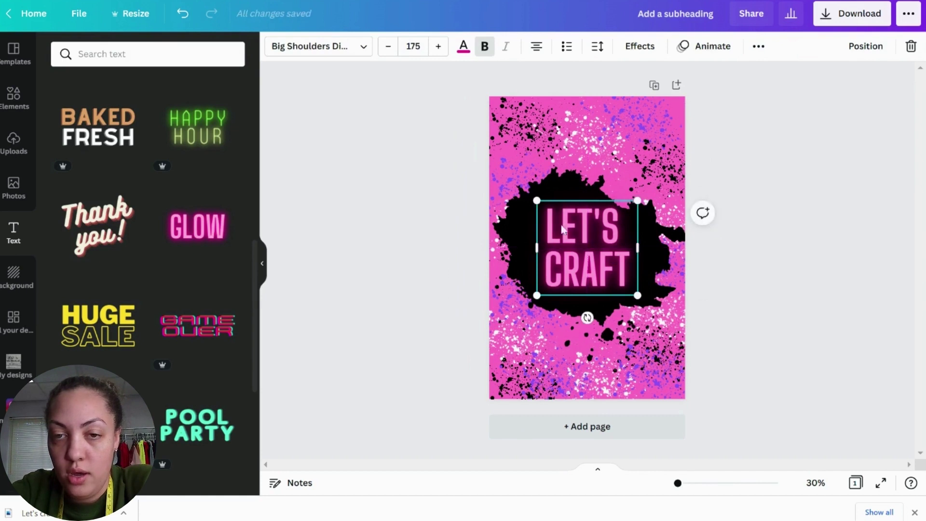
# - Recolour the splash white and make the LET'S CRAFT text white
pyautogui.click(492, 206)
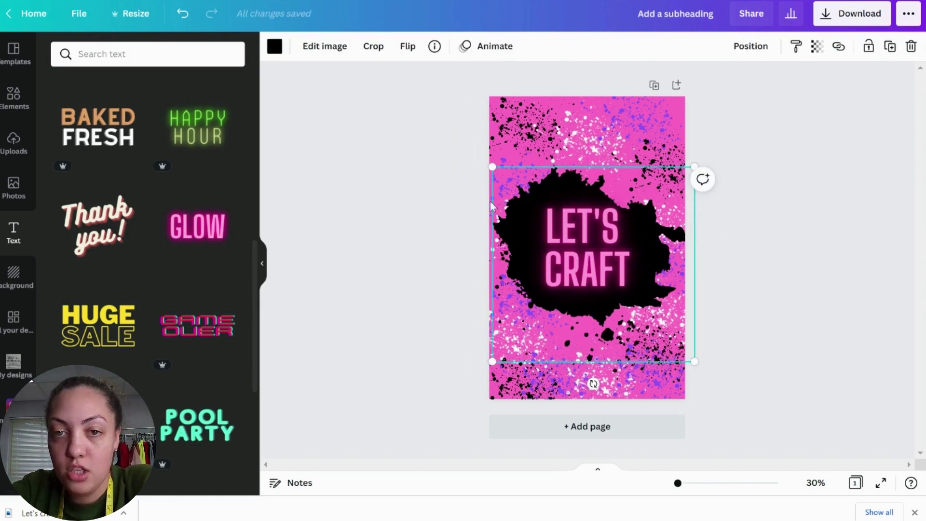
pyautogui.click(275, 46)
pyautogui.click(164, 111)
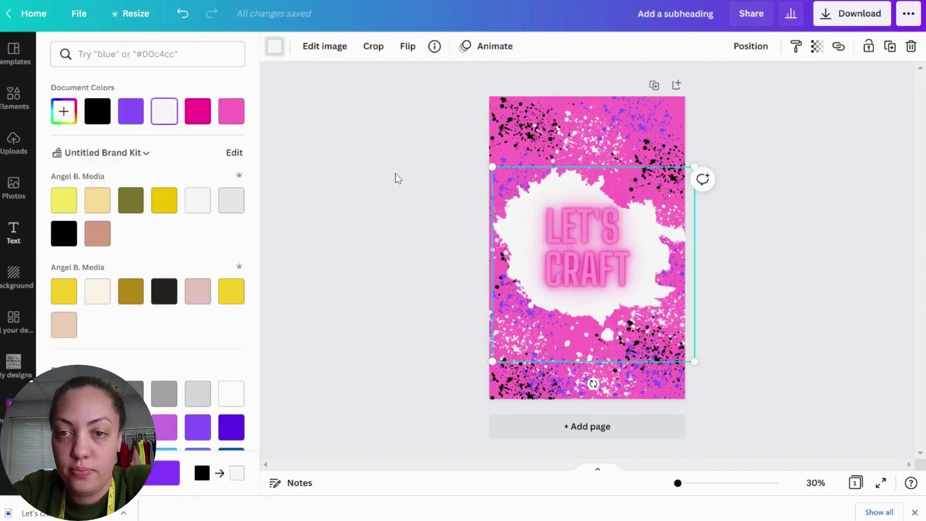
pyautogui.click(557, 227)
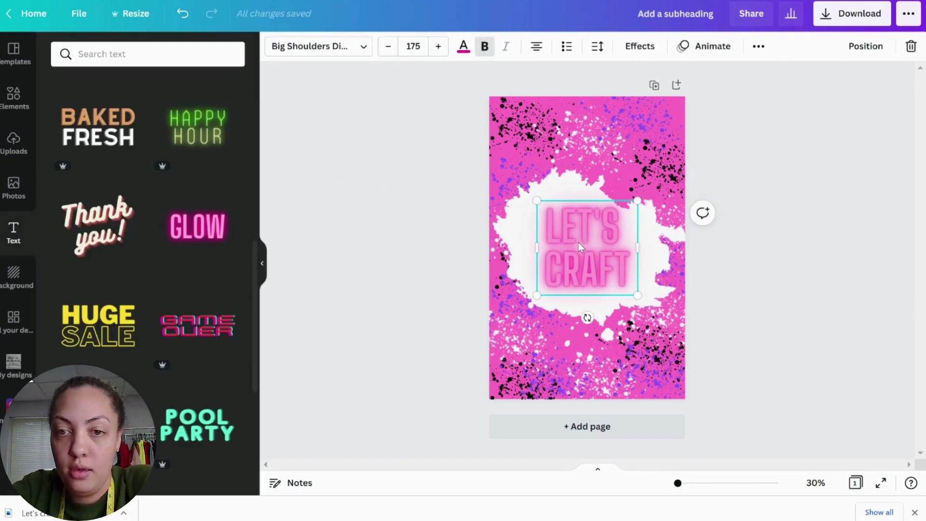
pyautogui.click(464, 46)
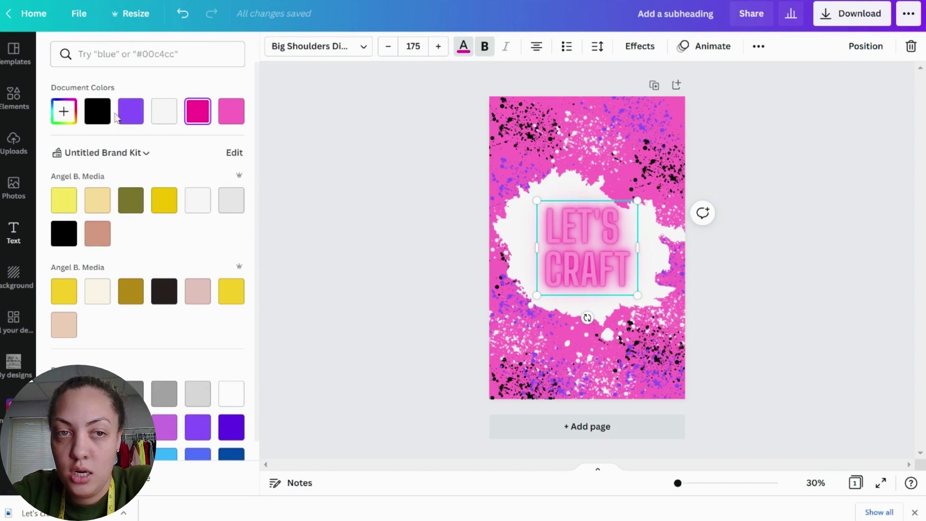
pyautogui.click(97, 109)
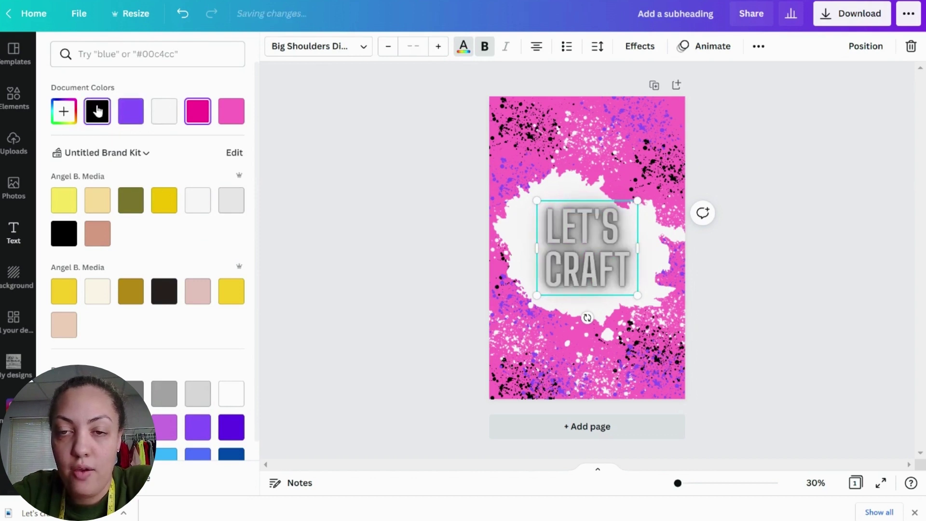
pyautogui.click(164, 111)
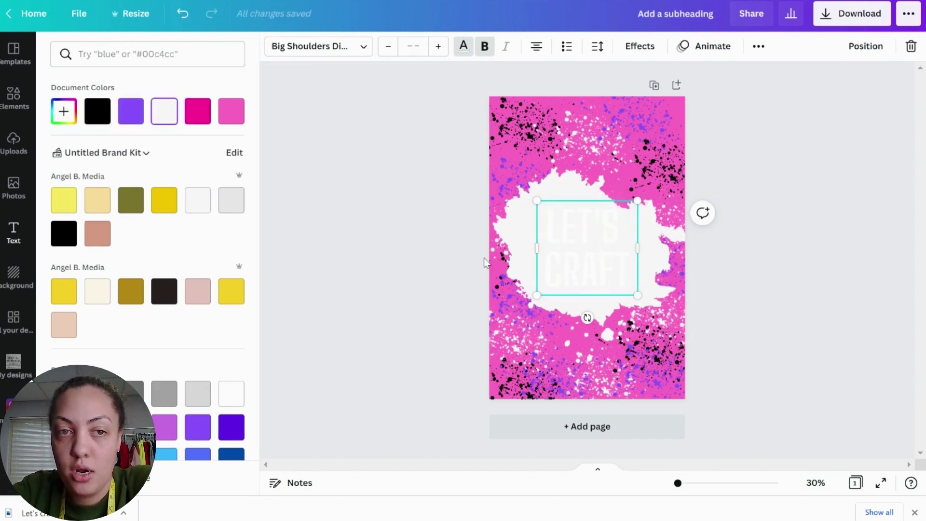
# - Change the splash colour to the purple document colour
pyautogui.click(524, 226)
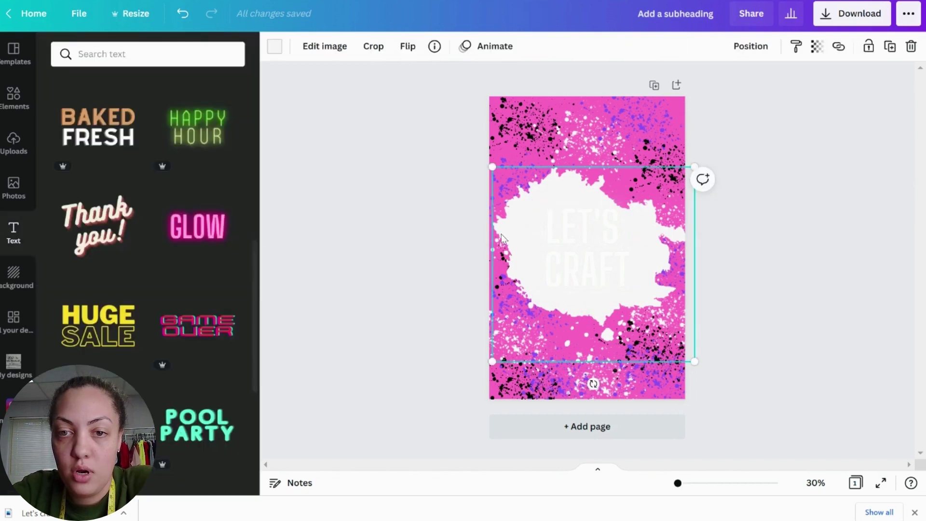
pyautogui.click(275, 48)
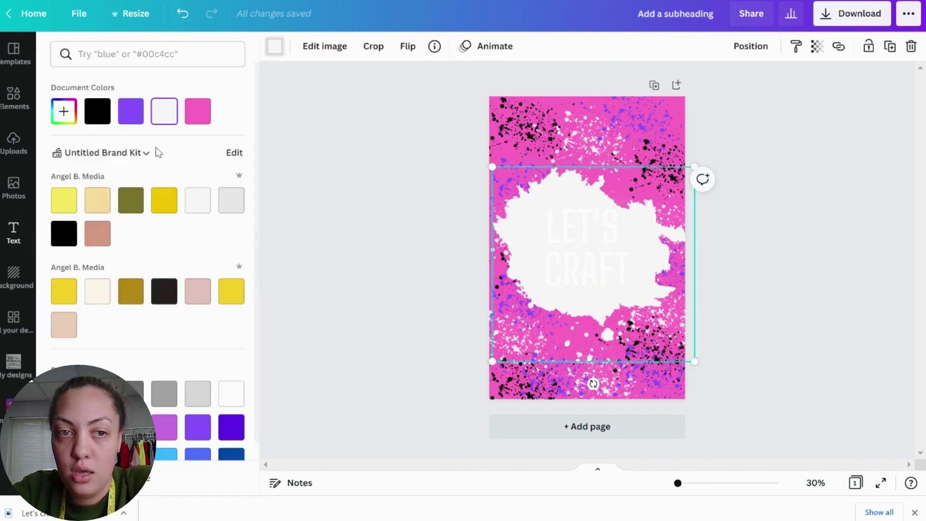
pyautogui.click(130, 115)
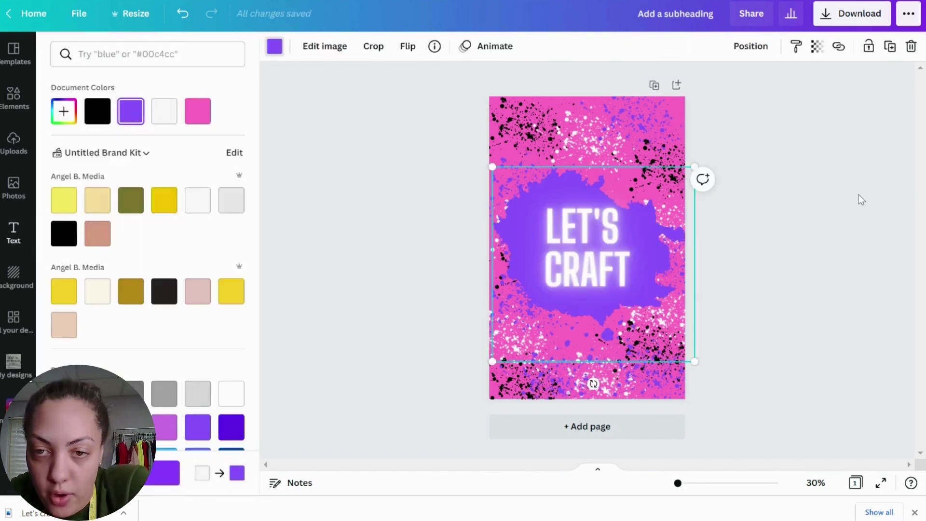
pyautogui.press('Escape')
pyautogui.click(785, 210)
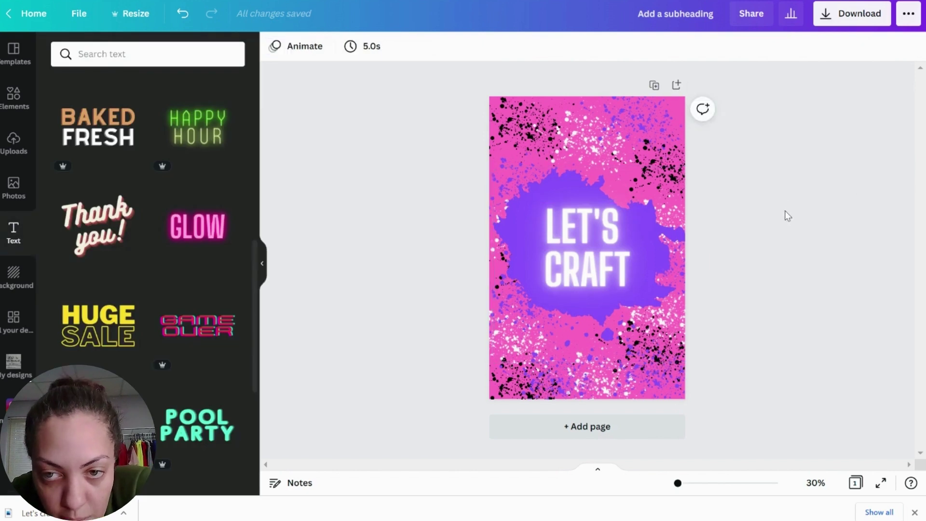
# - Enlarge the LET'S CRAFT text box by dragging its corners
pyautogui.click(617, 237)
pyautogui.moveTo(637, 295); pyautogui.dragTo(650, 306)
pyautogui.moveTo(530, 200); pyautogui.dragTo(528, 192)
pyautogui.click(841, 256)
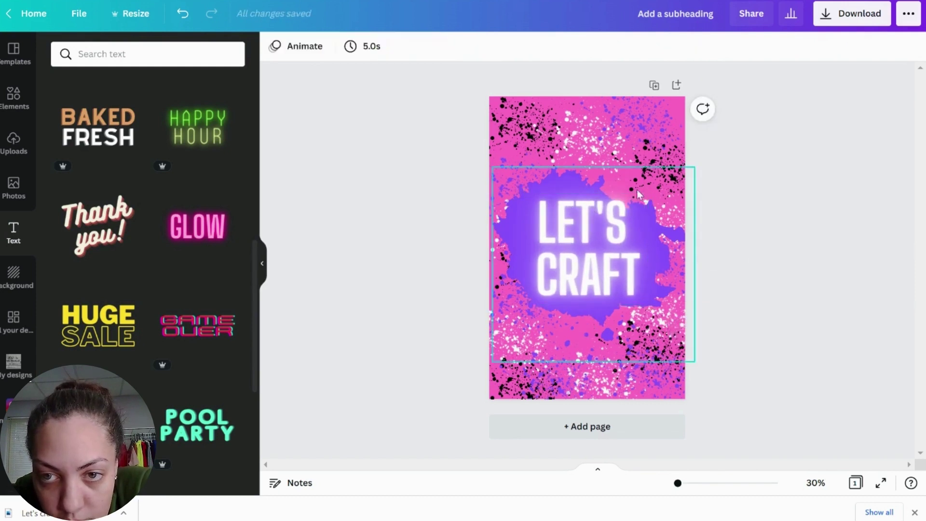
# - Enlarge the purple splash and recentre it behind the text
pyautogui.click(600, 171)
pyautogui.moveTo(698, 159); pyautogui.dragTo(703, 154)
pyautogui.moveTo(667, 237); pyautogui.dragTo(663, 238)
pyautogui.click(748, 232)
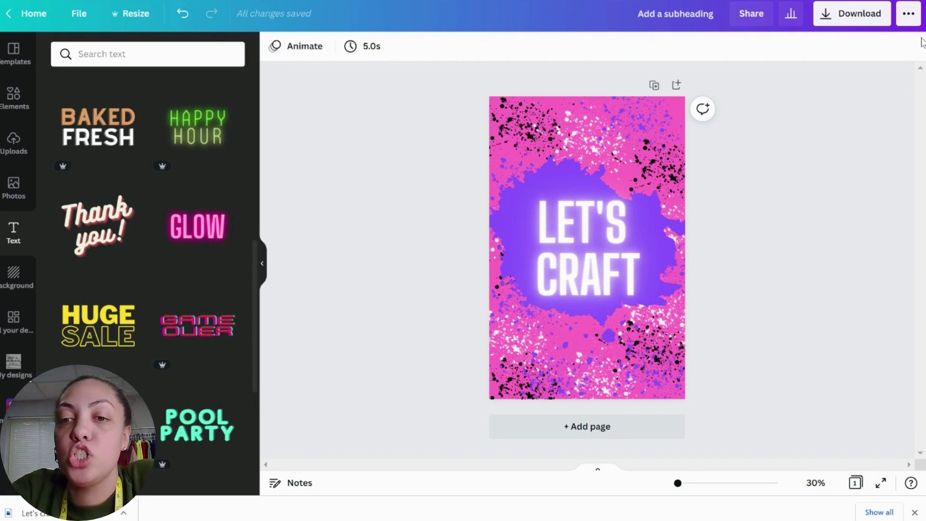
# - Download the LET'S CRAFT design as a PNG and upload the file back into Canva
pyautogui.click(846, 21)
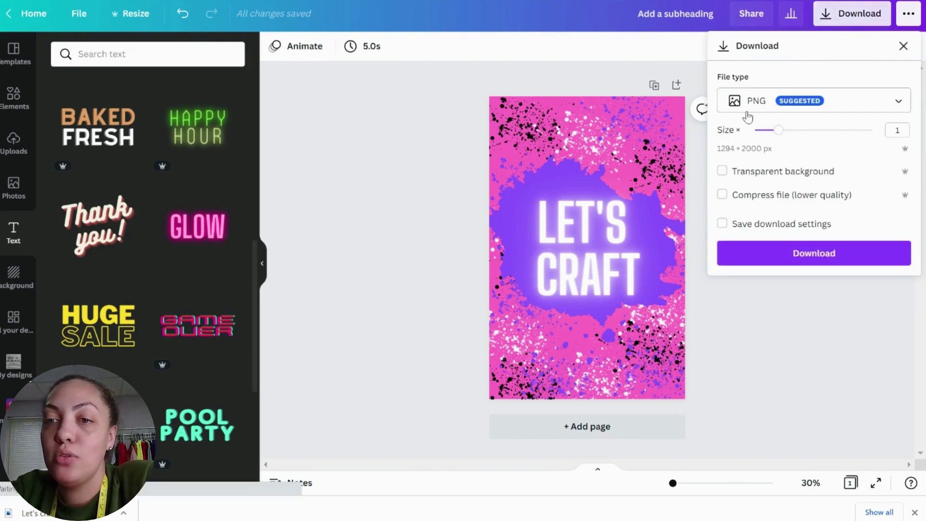
pyautogui.click(851, 252)
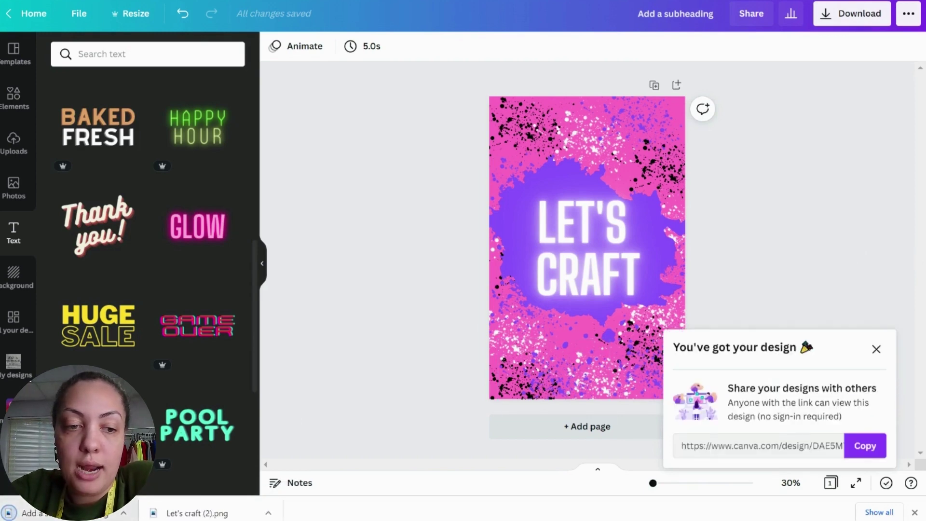
pyautogui.moveTo(29, 512); pyautogui.dragTo(133, 238)
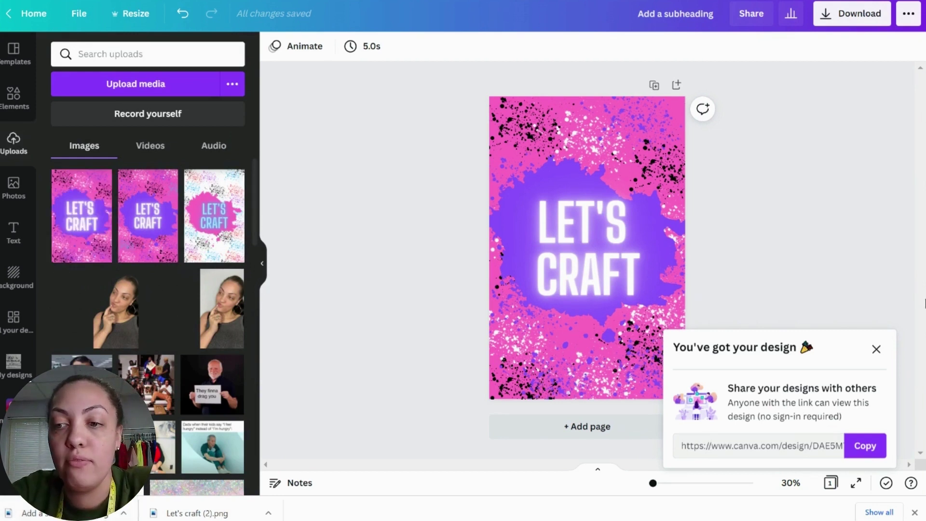
pyautogui.click(876, 349)
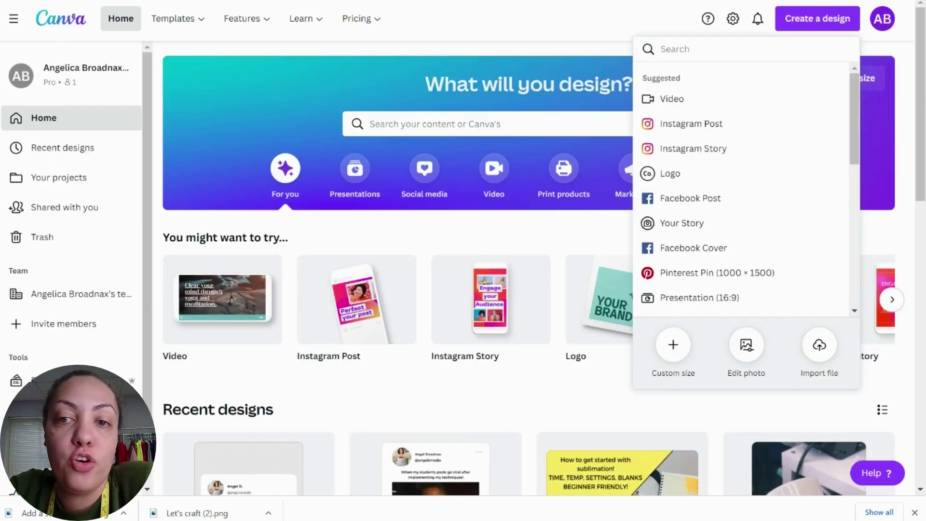
# - Start a new Instagram Post design and place the uploaded LET'S CRAFT image on it
pyautogui.click(707, 126)
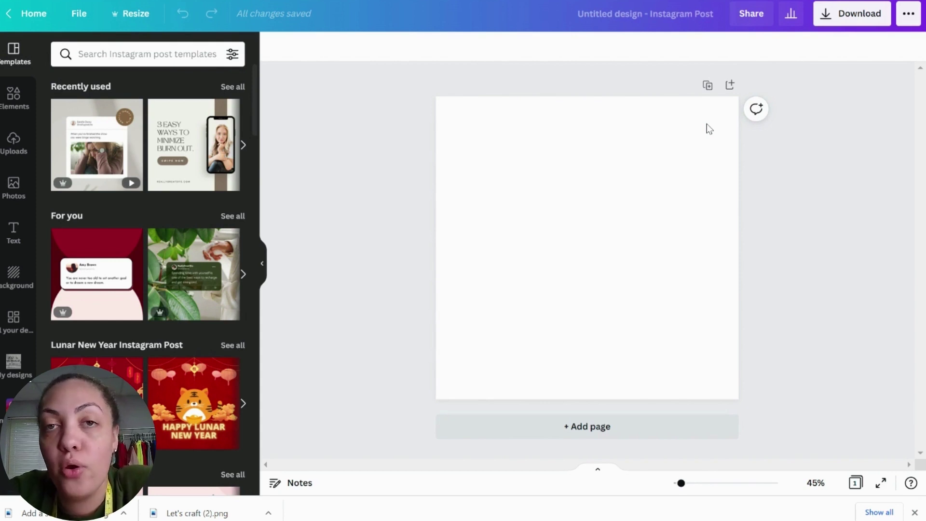
pyautogui.click(707, 124)
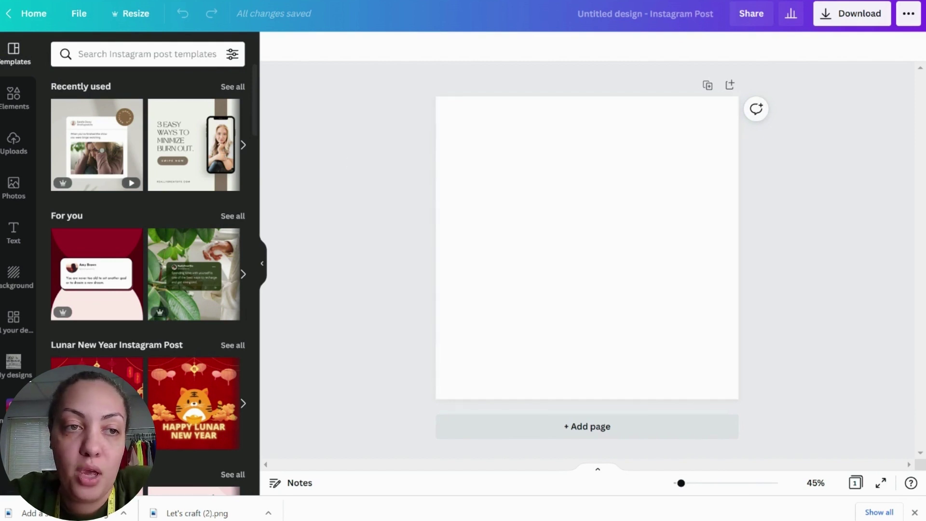
pyautogui.click(28, 100)
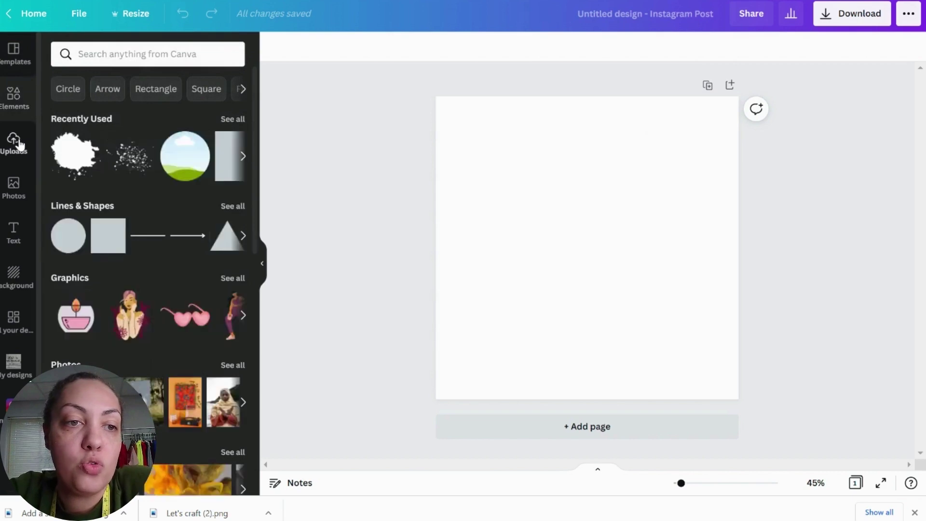
pyautogui.click(15, 140)
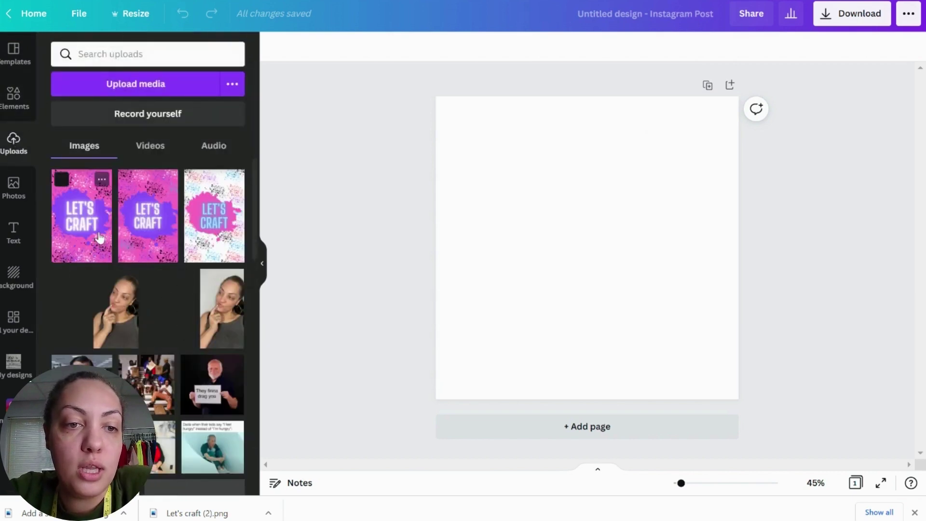
pyautogui.click(99, 238)
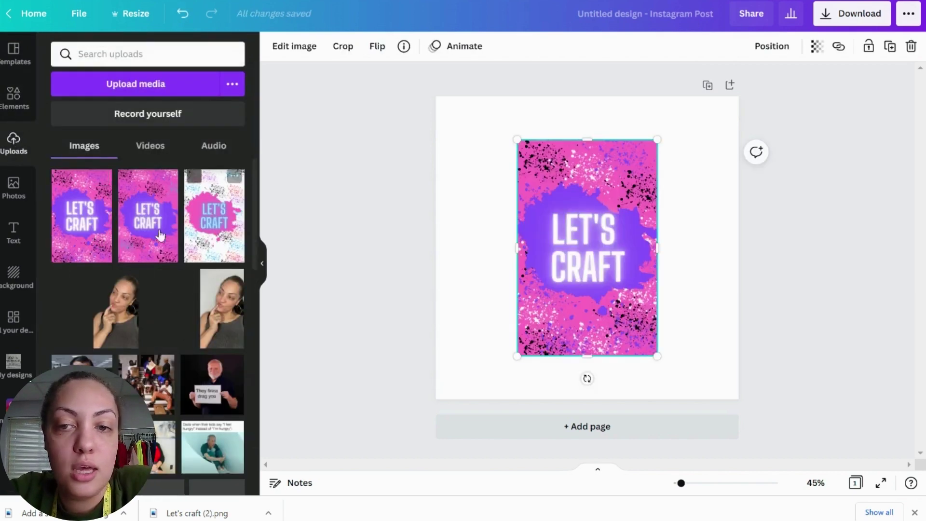
# - Make the LET'S CRAFT image the first page's background and add a blank second page
pyautogui.rightClick(616, 208)
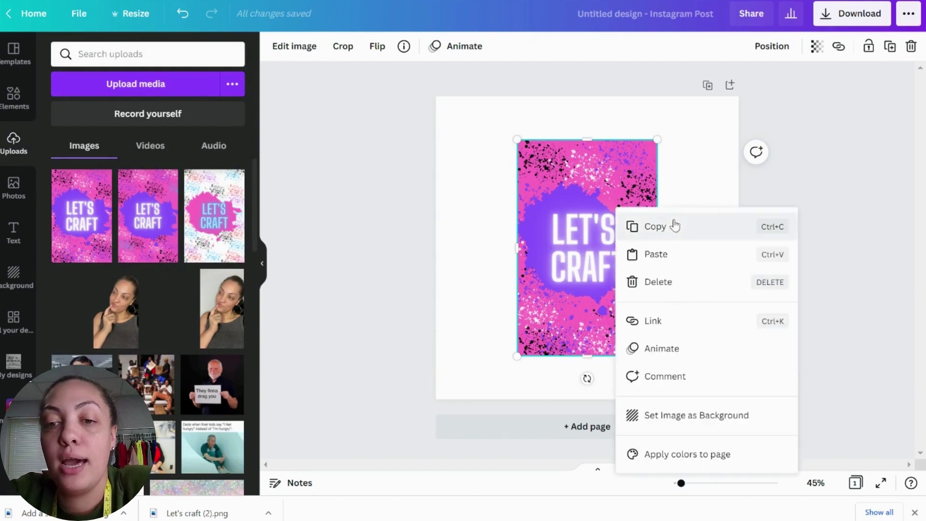
pyautogui.click(786, 418)
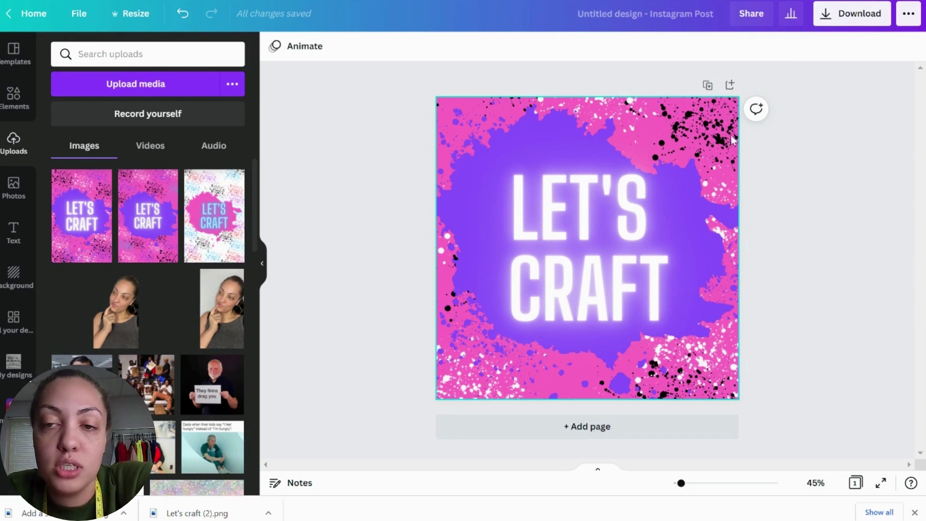
pyautogui.click(712, 436)
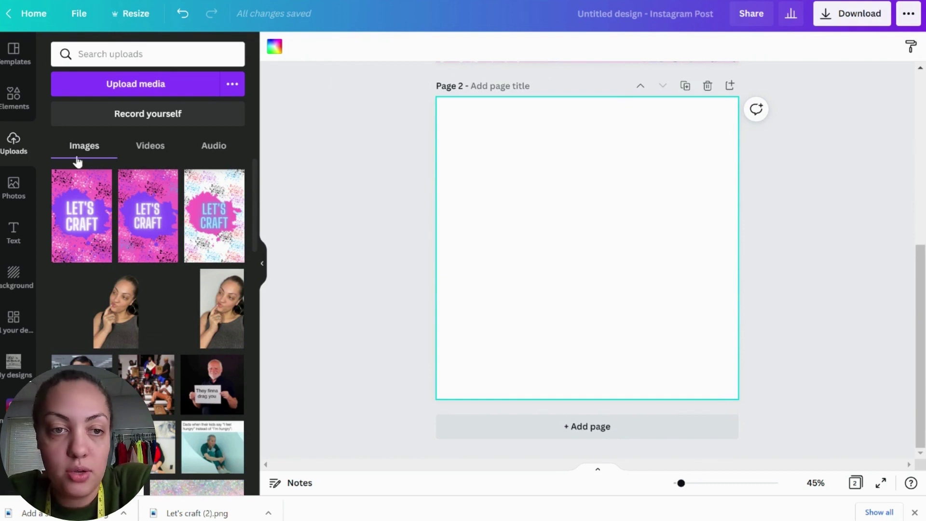
# - Add the LET'S CRAFT image to page 2 and try it on the T-shirt 11 smartmockup
pyautogui.click(99, 232)
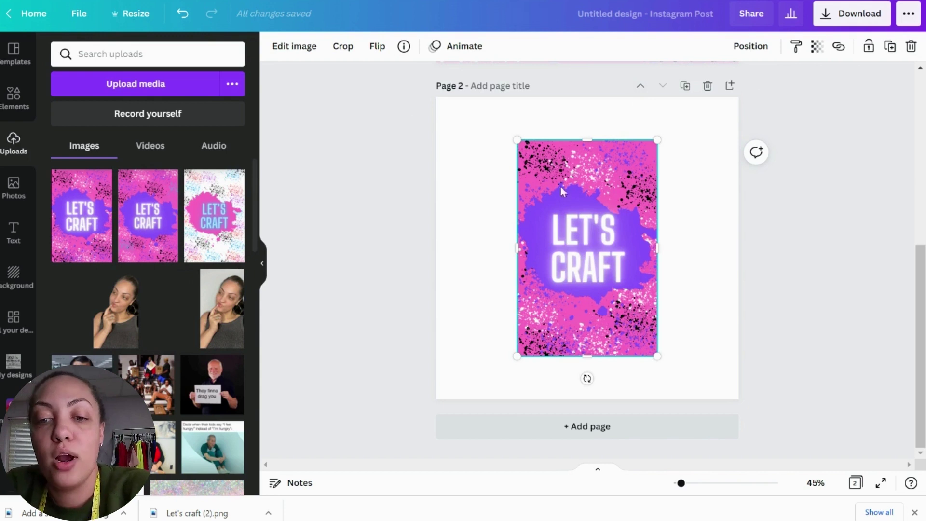
pyautogui.click(292, 46)
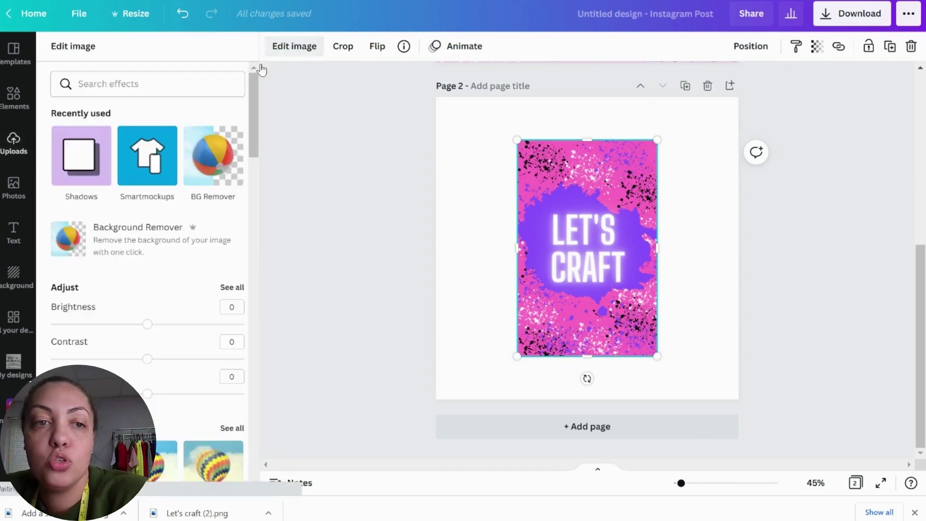
pyautogui.click(156, 146)
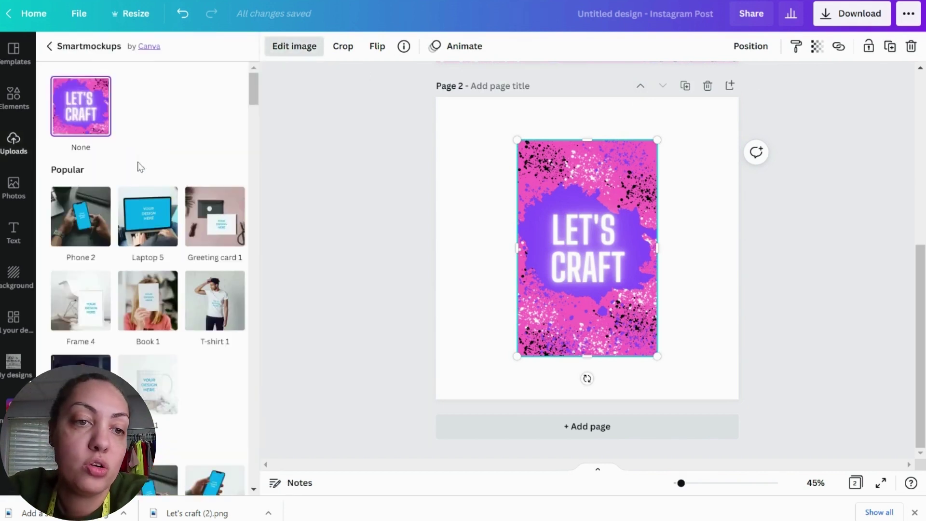
pyautogui.scroll(-10, 149, 143)
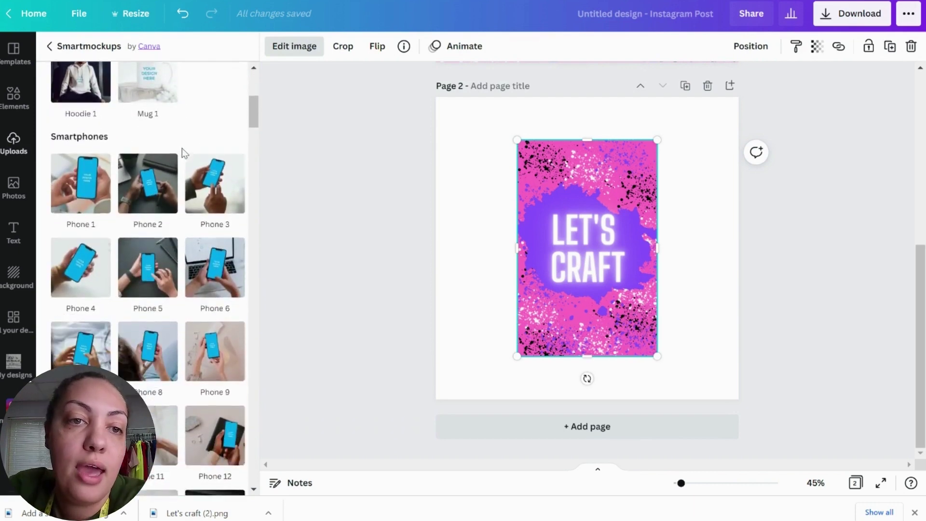
pyautogui.scroll(-12, 191, 143)
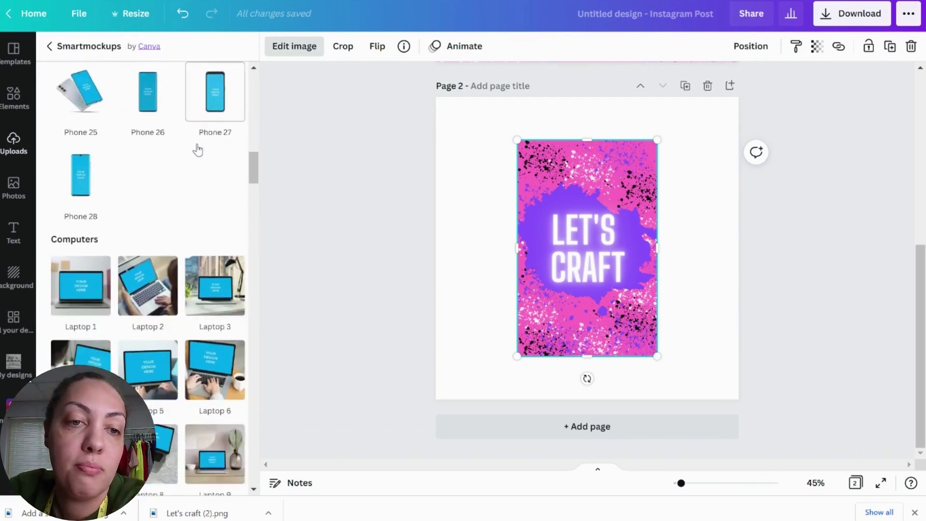
pyautogui.scroll(-3, 201, 149)
pyautogui.scroll(12, 200, 150)
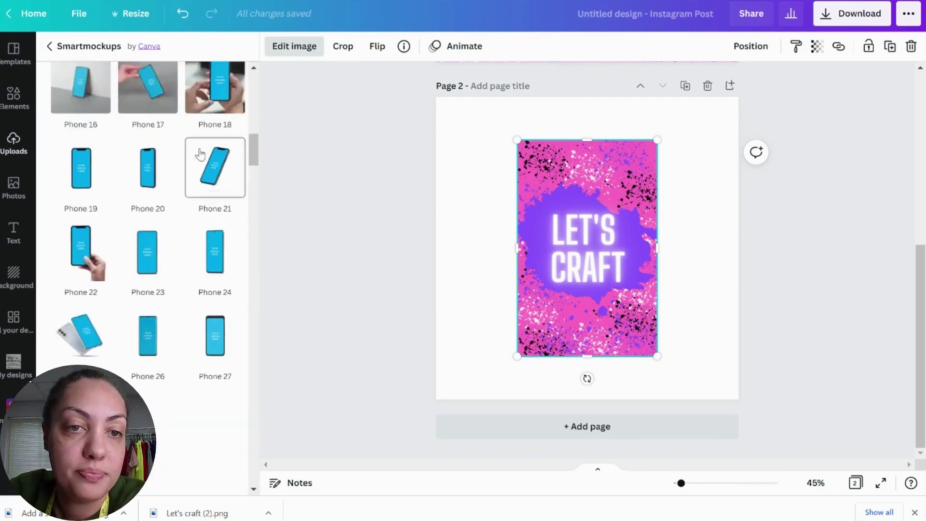
pyautogui.scroll(-12, 196, 152)
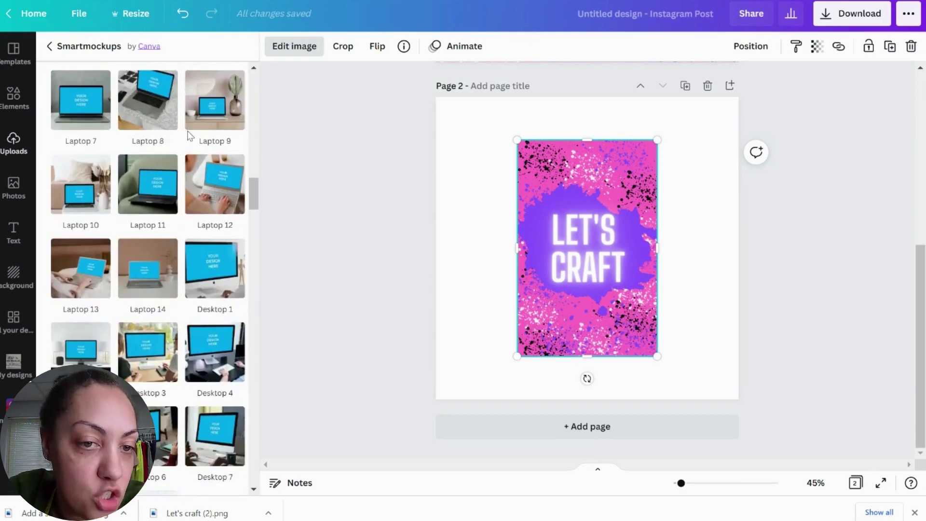
pyautogui.scroll(-15, 187, 133)
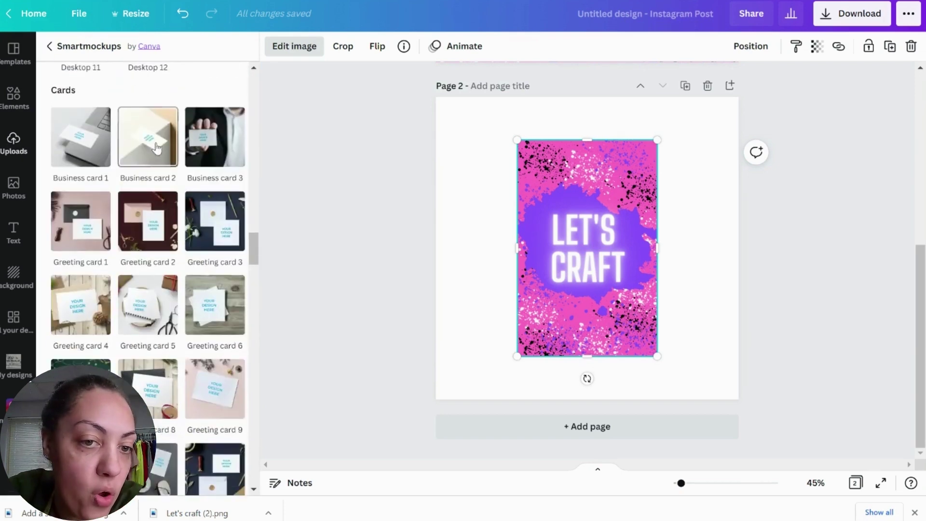
pyautogui.scroll(-15, 152, 153)
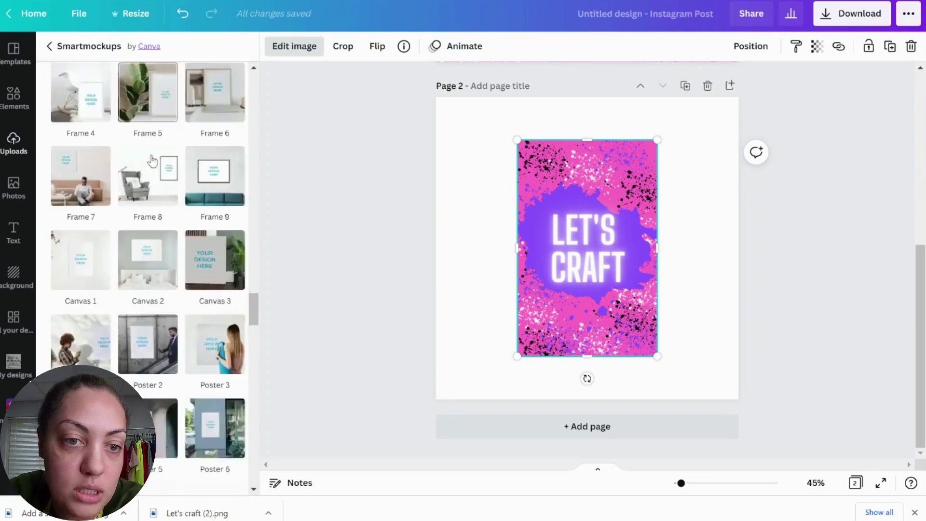
pyautogui.scroll(-15, 151, 160)
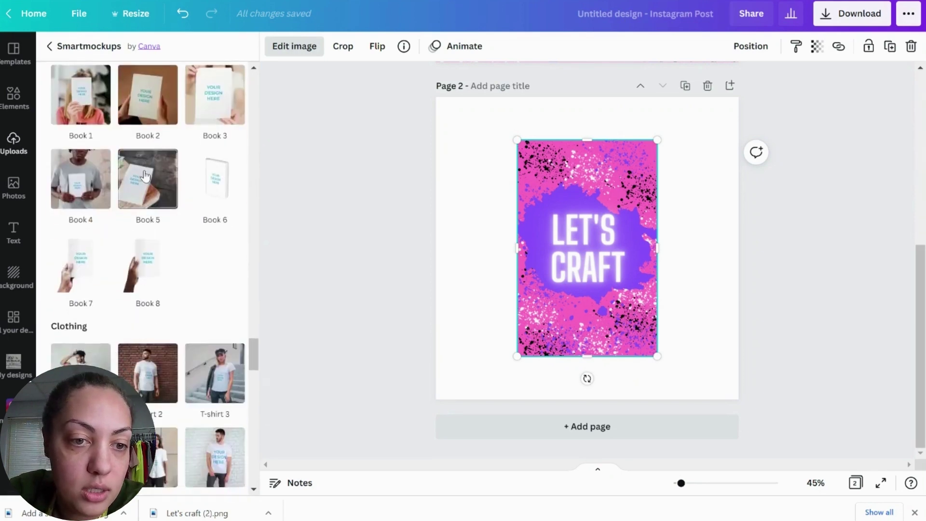
pyautogui.scroll(-5, 145, 176)
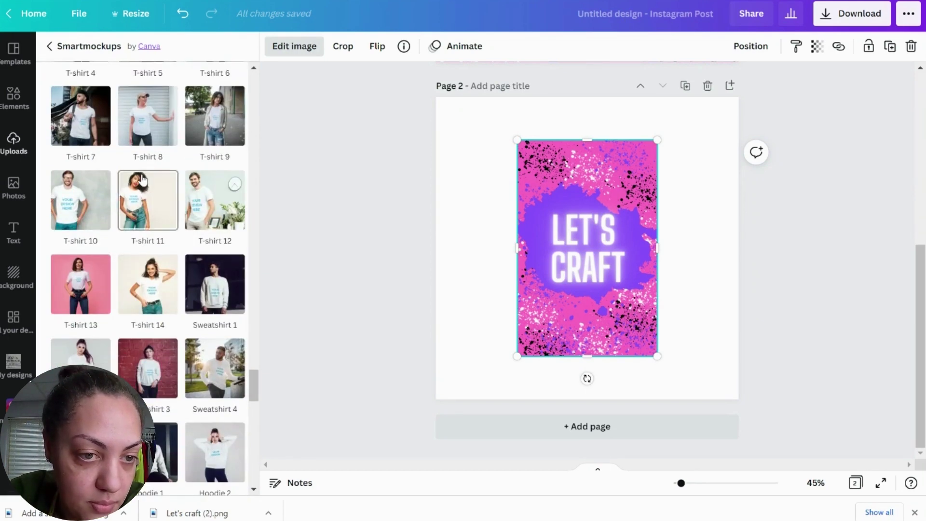
pyautogui.click(147, 200)
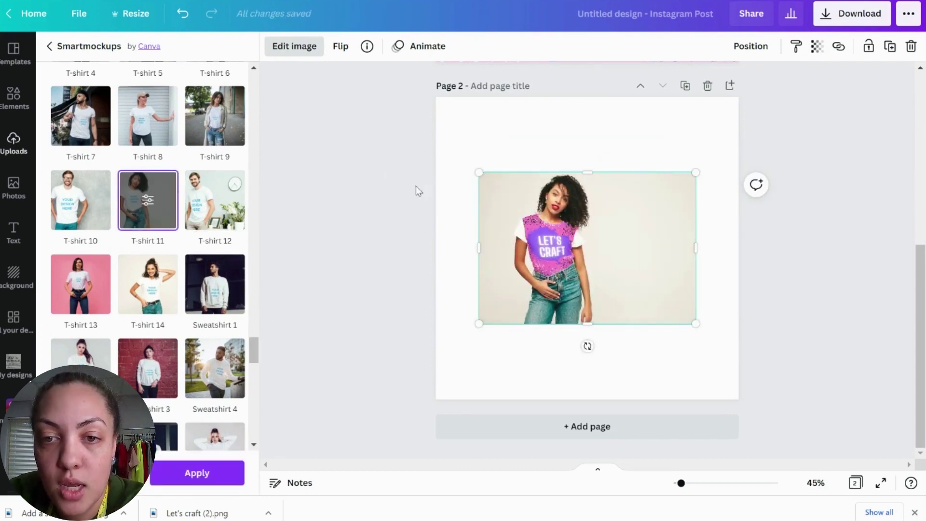
# - Undo setting the mockup as background and delete the landscape image from page 2
pyautogui.rightClick(624, 250)
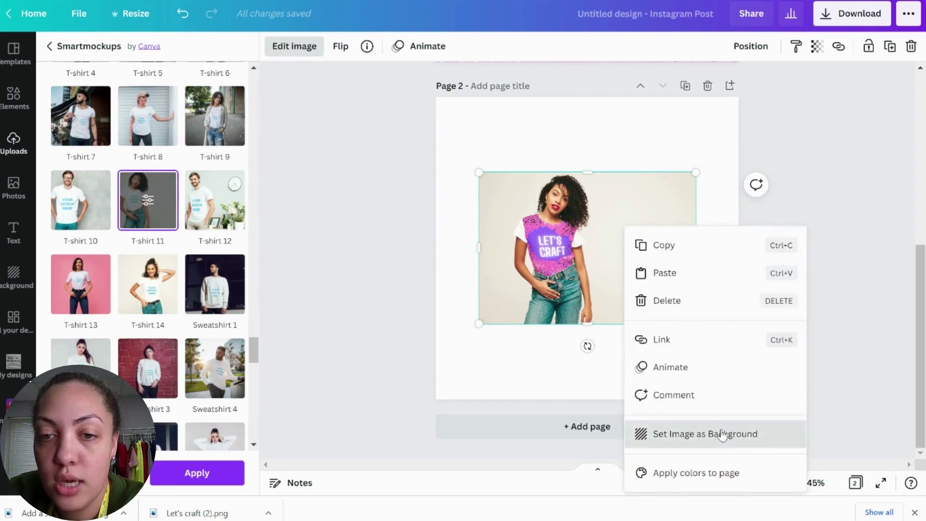
pyautogui.click(723, 437)
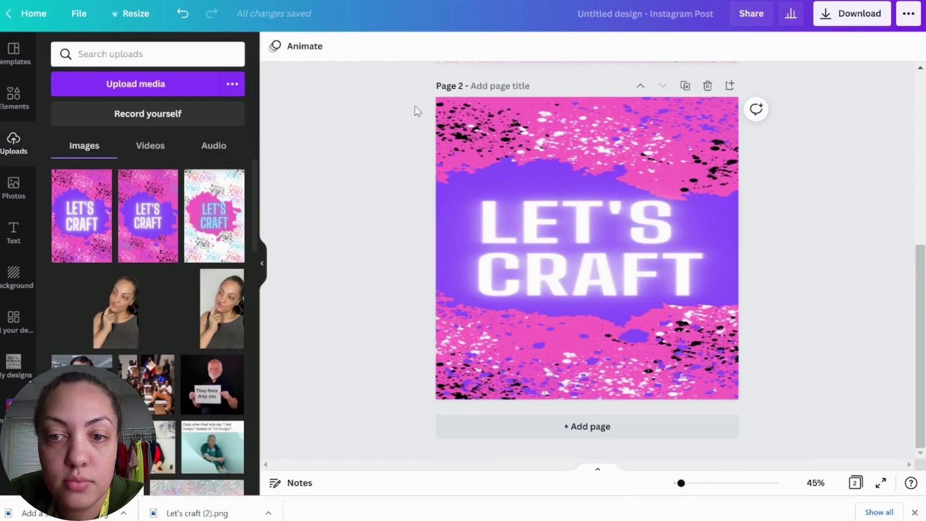
pyautogui.click(182, 13)
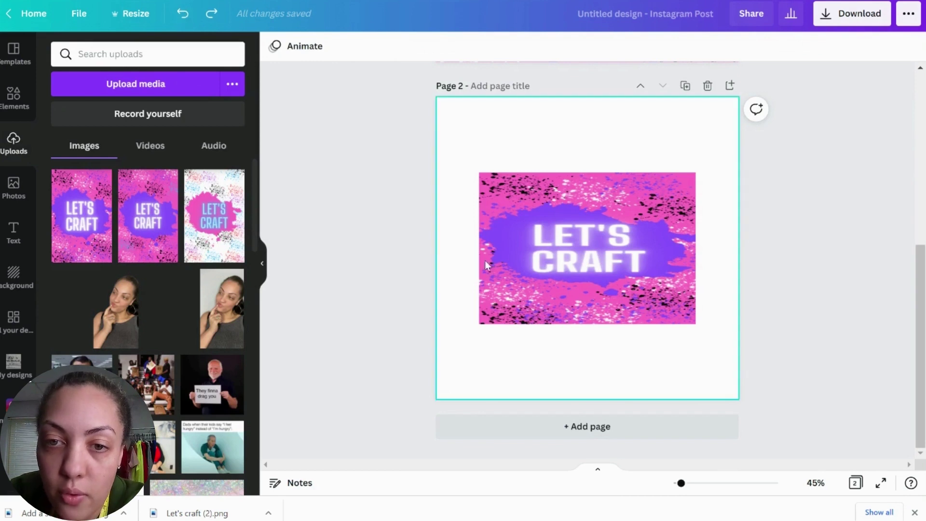
pyautogui.click(595, 275)
pyautogui.press('Delete')
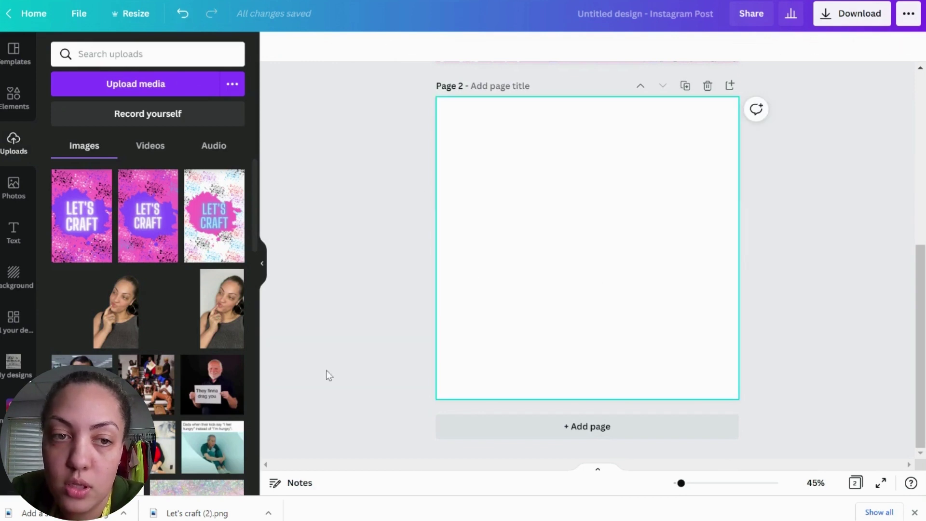
# - Add the portrait LET'S CRAFT design and apply the T-shirt 1 smartmockup
pyautogui.click(79, 223)
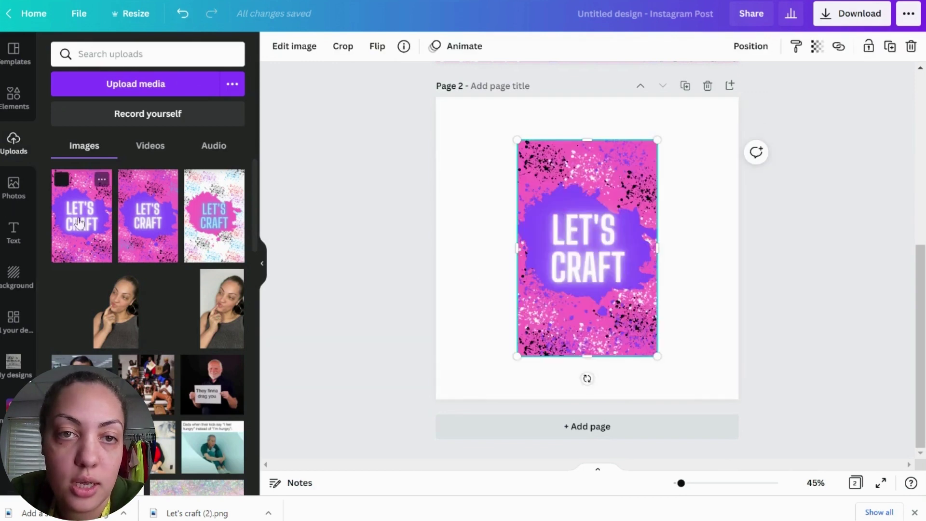
pyautogui.click(295, 47)
pyautogui.scroll(-3, 186, 241)
pyautogui.scroll(-2, 183, 265)
pyautogui.scroll(5, 183, 241)
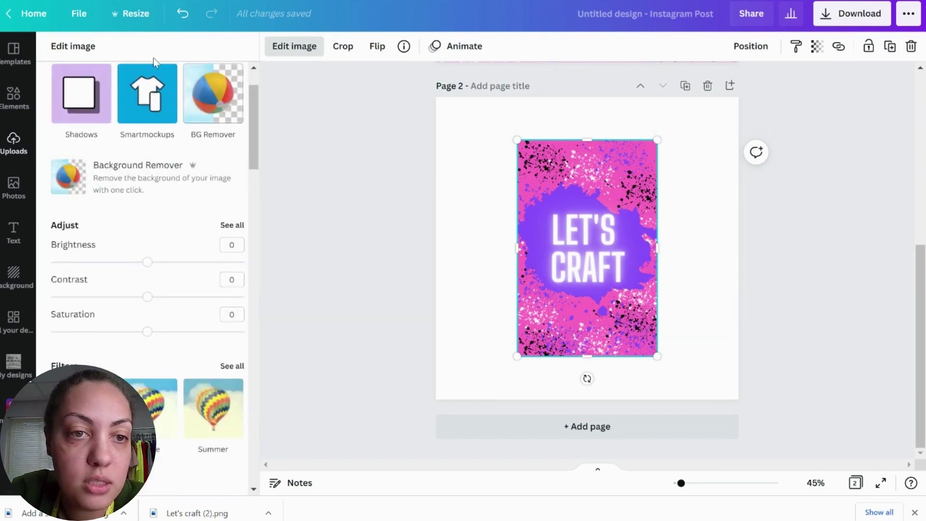
pyautogui.click(149, 137)
pyautogui.scroll(-1, 226, 302)
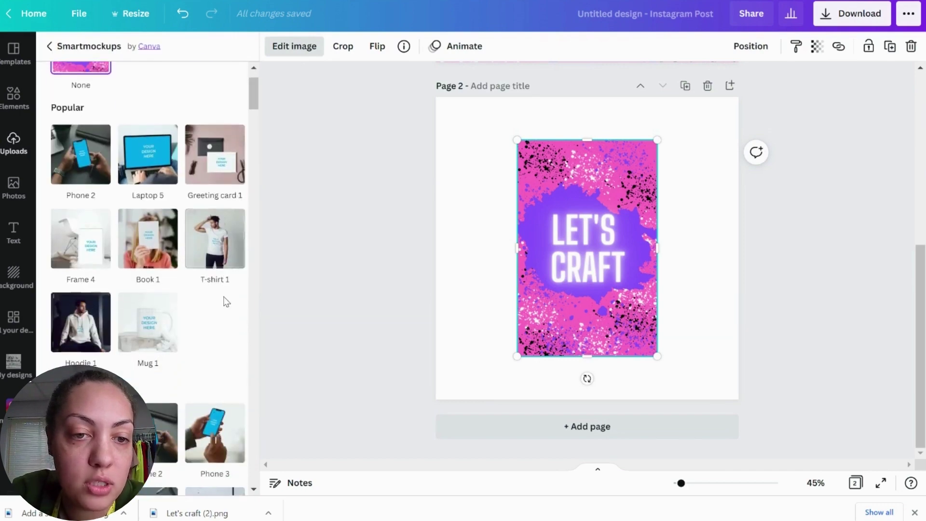
pyautogui.click(213, 267)
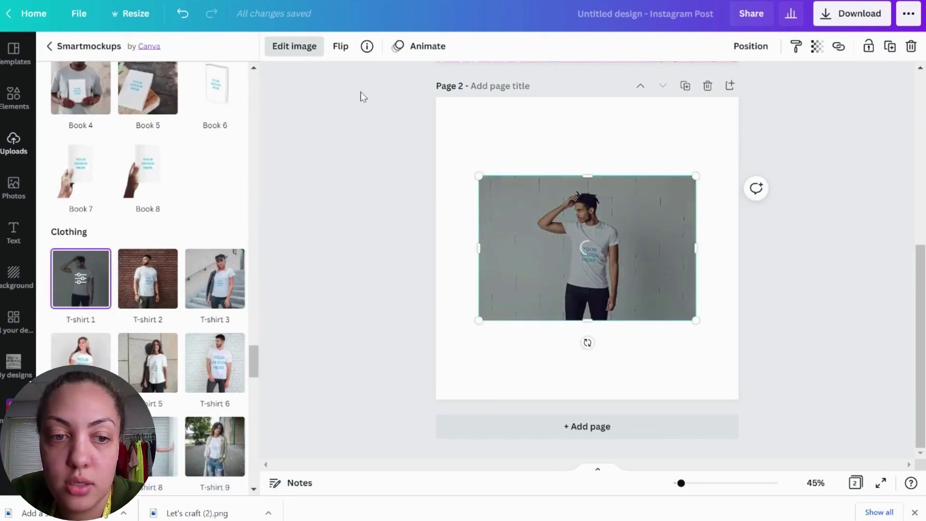
# - Set the T-shirt 1 mockup as the page background, then delete it
pyautogui.rightClick(601, 189)
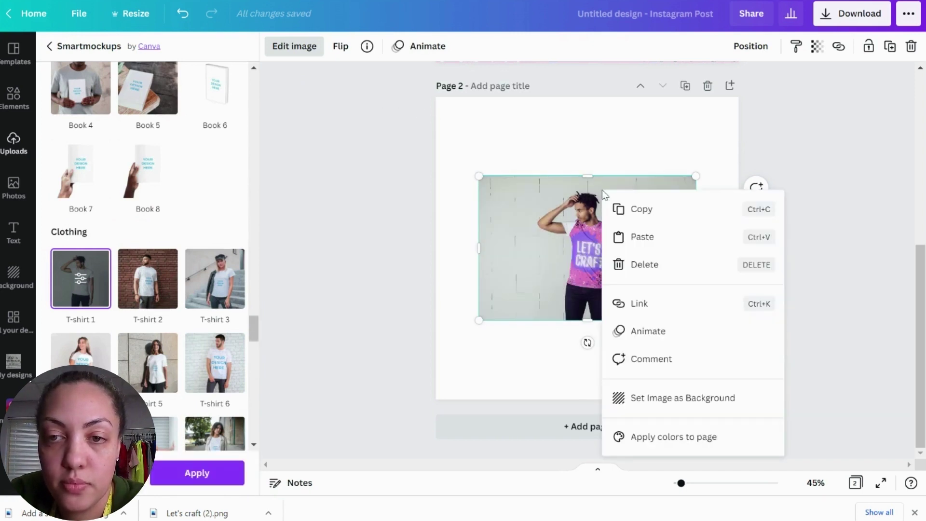
pyautogui.click(730, 402)
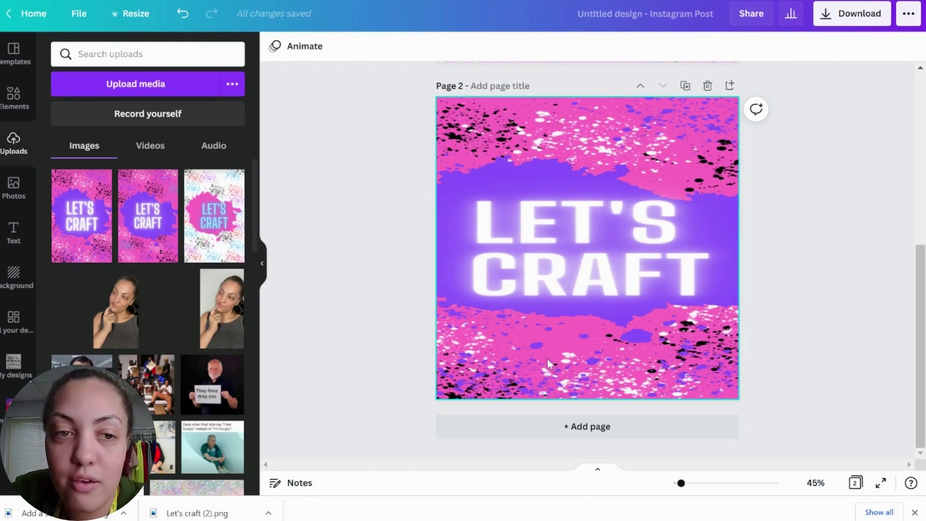
pyautogui.doubleClick(525, 175)
pyautogui.press('Delete')
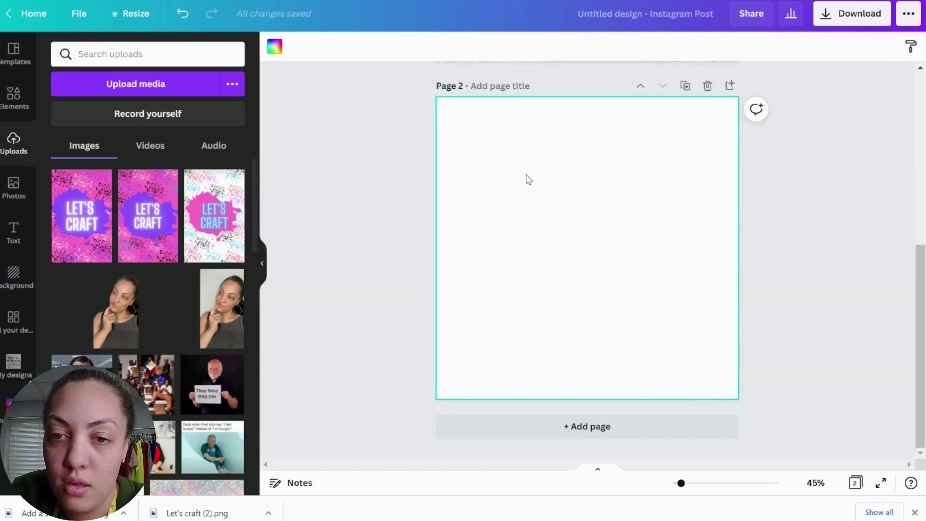
# - Re-add the LET'S CRAFT design on the T-shirt 1 mockup and move it toward the page top
pyautogui.click(148, 215)
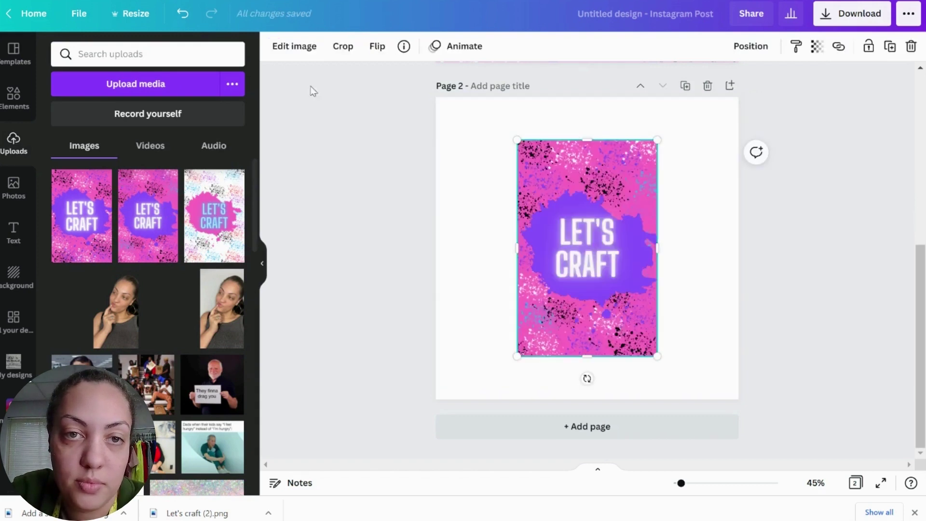
pyautogui.click(295, 47)
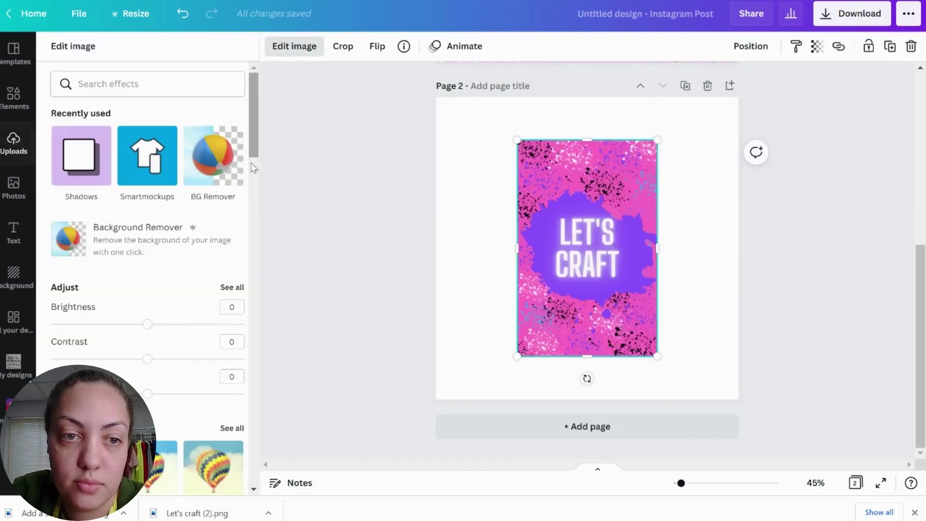
pyautogui.click(149, 173)
pyautogui.click(213, 299)
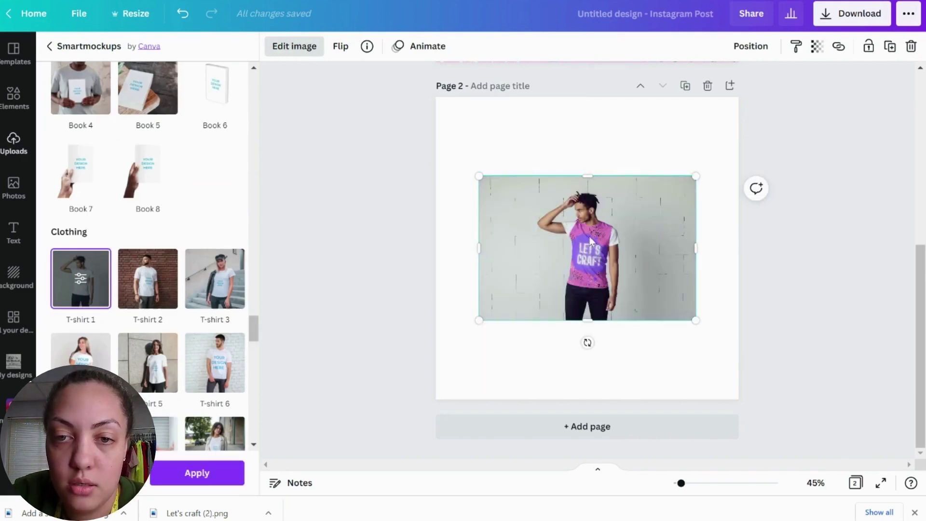
pyautogui.moveTo(593, 245); pyautogui.dragTo(588, 216)
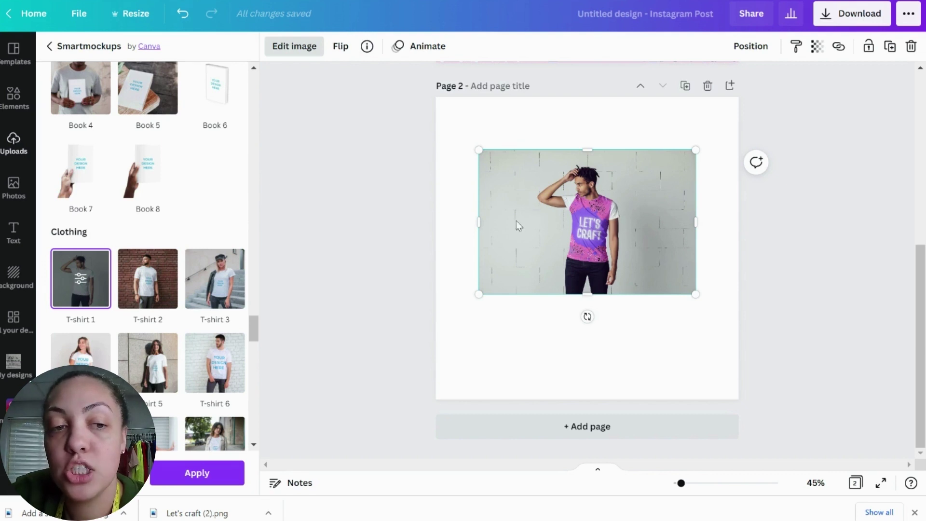
# - Set the T-shirt 1 mockup's Object color to pink and apply it
pyautogui.click(80, 279)
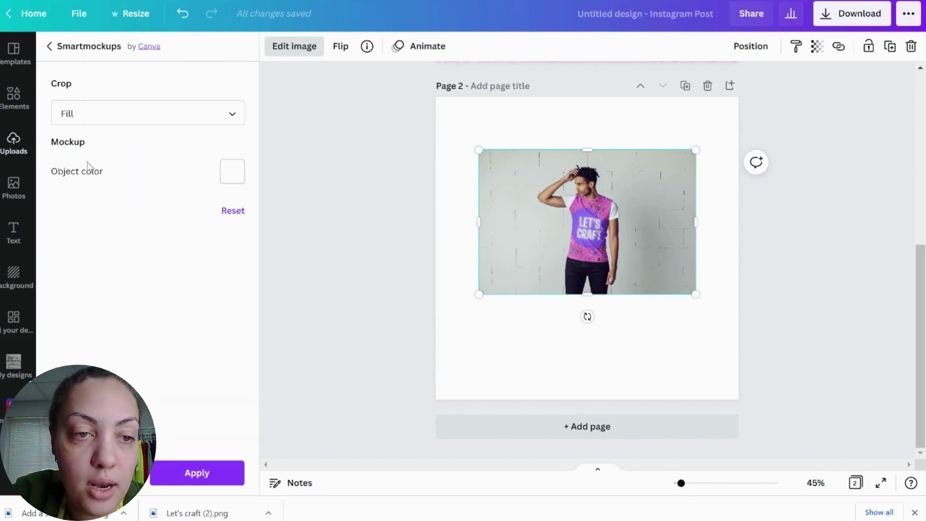
pyautogui.click(233, 172)
pyautogui.scroll(-3, 374, 258)
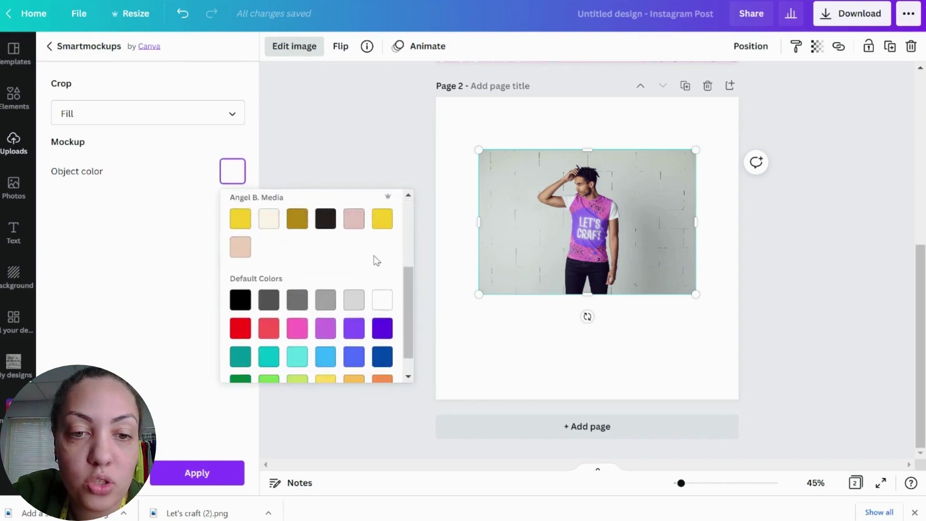
pyautogui.click(305, 304)
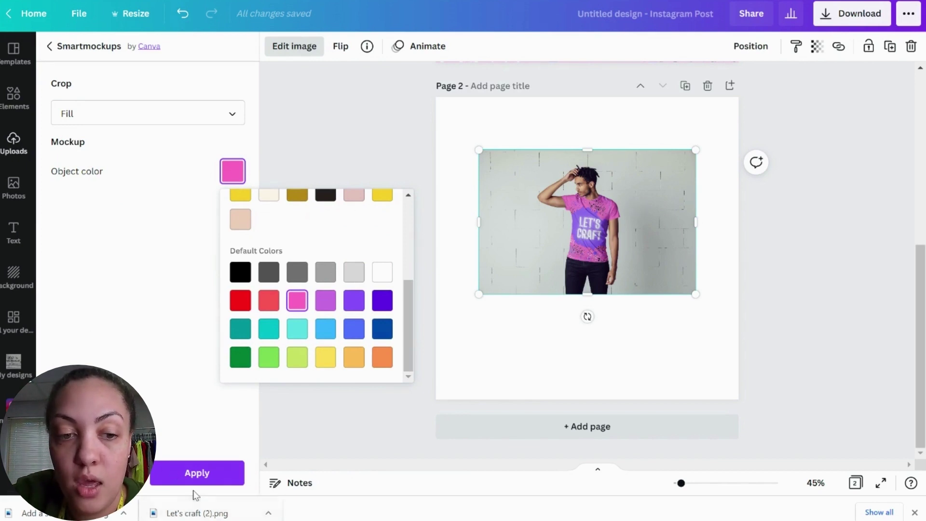
pyautogui.click(197, 474)
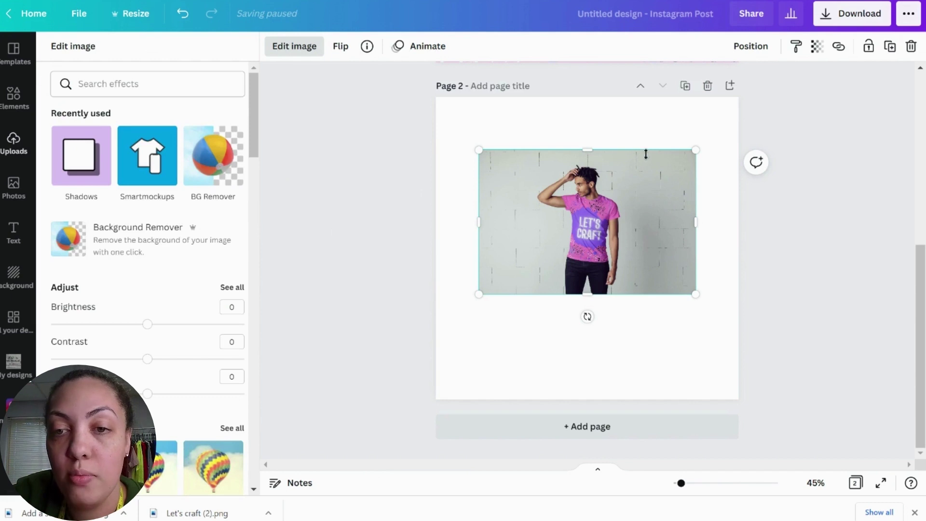
# - Set the pink mockup as background, delete it, and add the second LET'S CRAFT design
pyautogui.rightClick(660, 201)
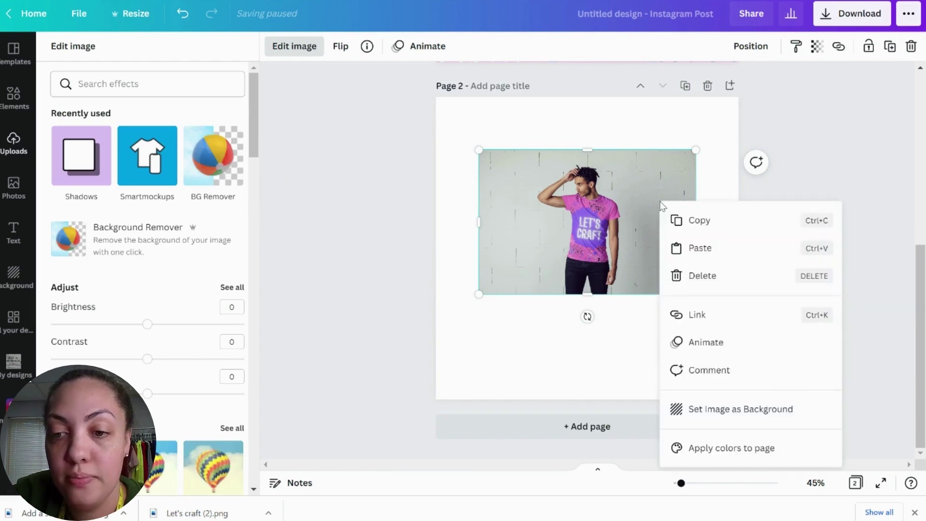
pyautogui.click(806, 408)
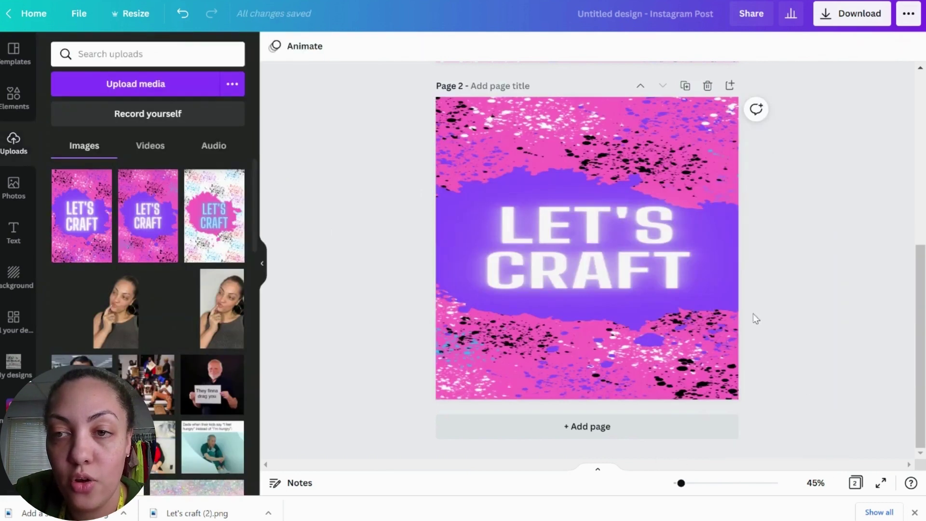
pyautogui.doubleClick(640, 203)
pyautogui.press('Delete')
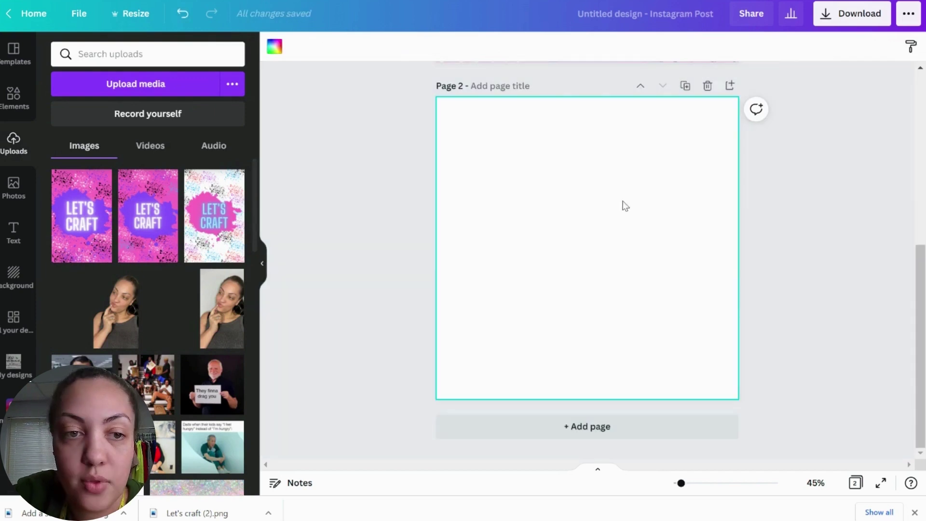
pyautogui.click(154, 222)
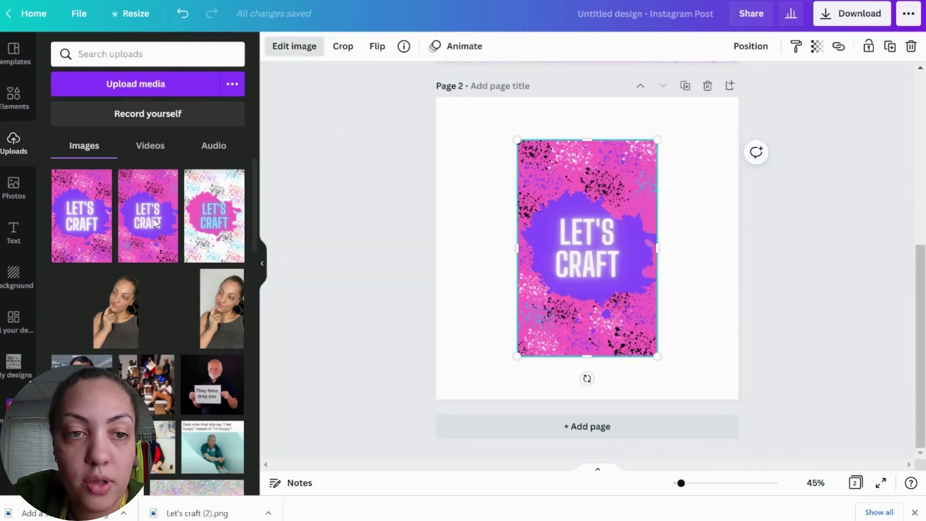
# - Place the LET'S CRAFT design on the T-shirt 11 smartmockup
pyautogui.click(103, 189)
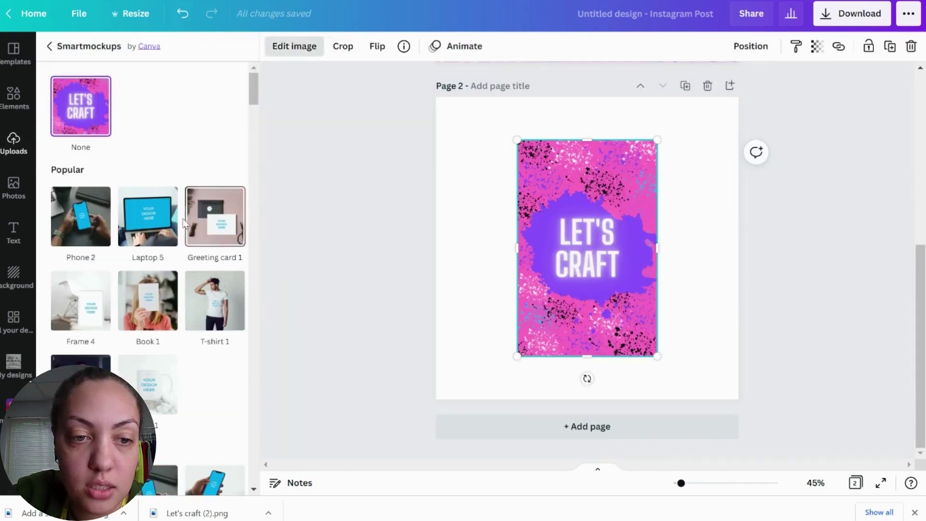
pyautogui.scroll(-15, 203, 305)
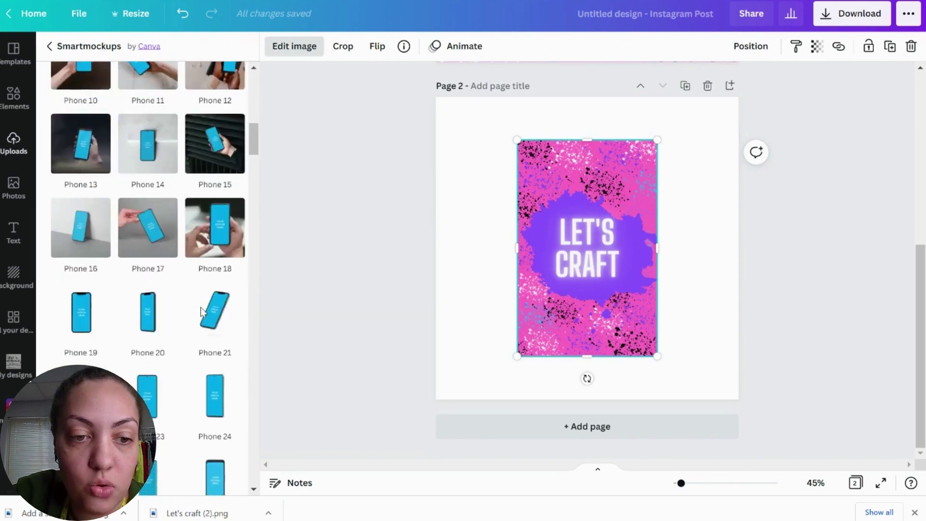
pyautogui.scroll(-12, 201, 308)
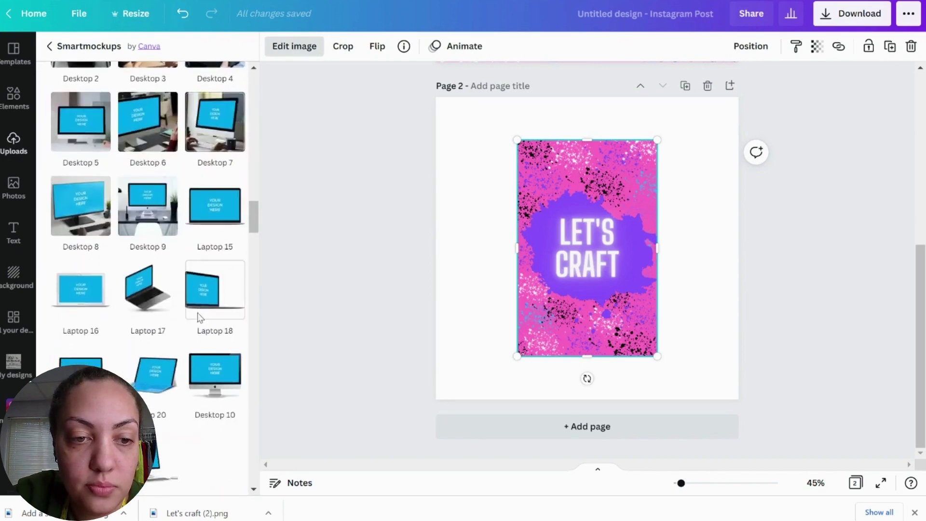
pyautogui.scroll(-15, 200, 317)
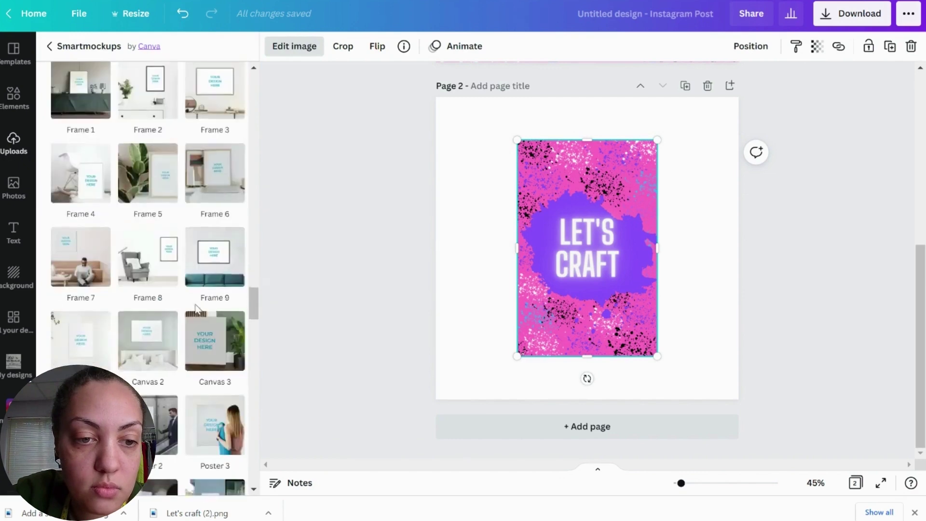
pyautogui.scroll(-12, 196, 308)
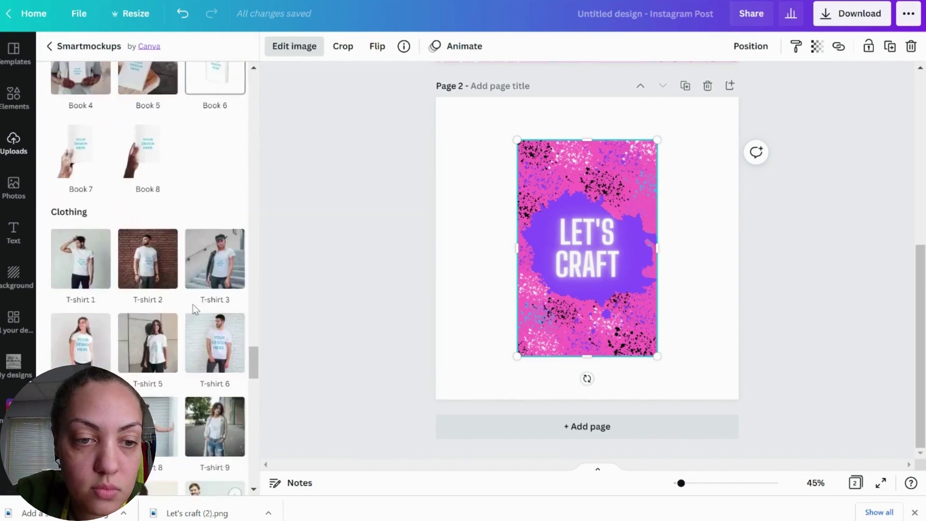
pyautogui.scroll(-4, 193, 304)
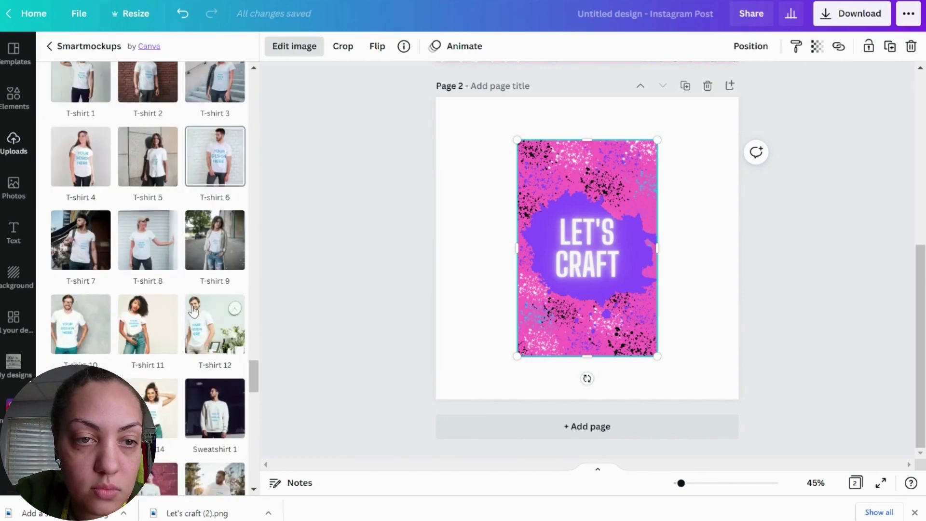
pyautogui.click(135, 317)
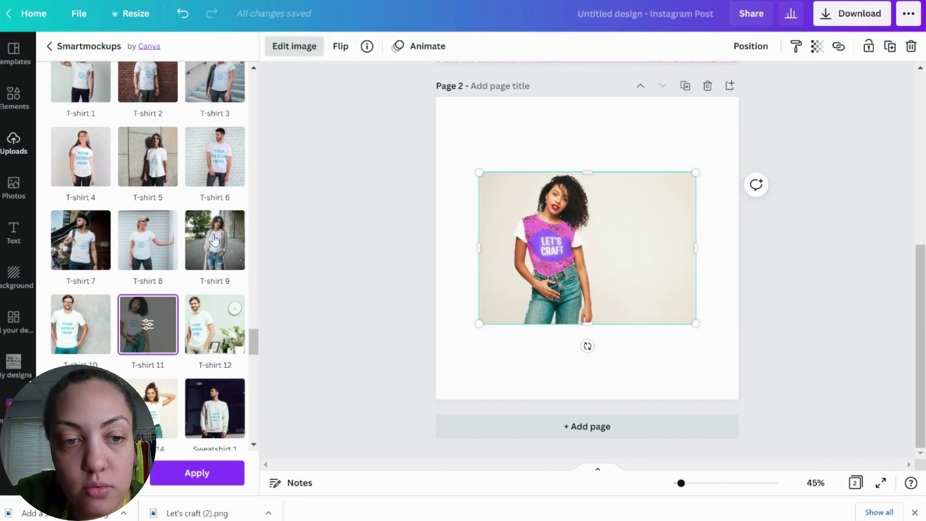
# - Set the T-shirt 11 Object color to pink from Default Colors and apply it
pyautogui.click(147, 324)
pyautogui.click(233, 171)
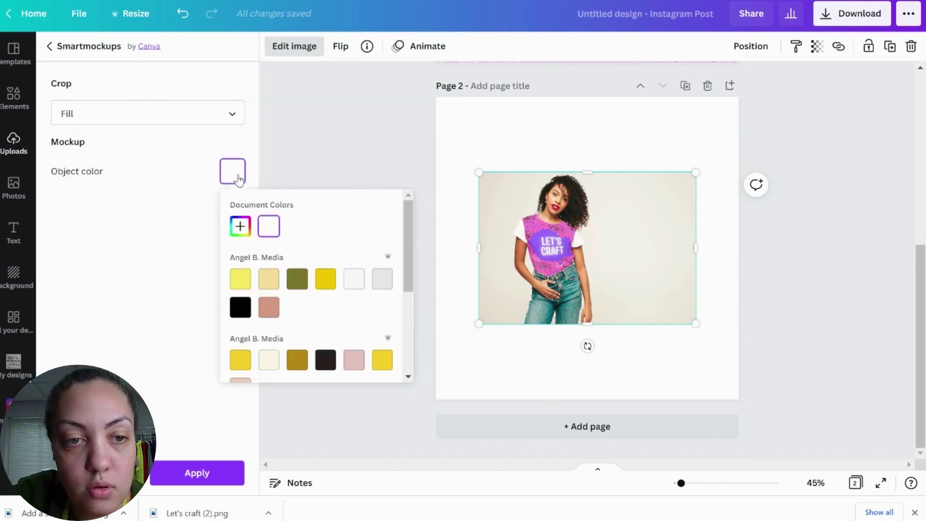
pyautogui.scroll(-3, 309, 285)
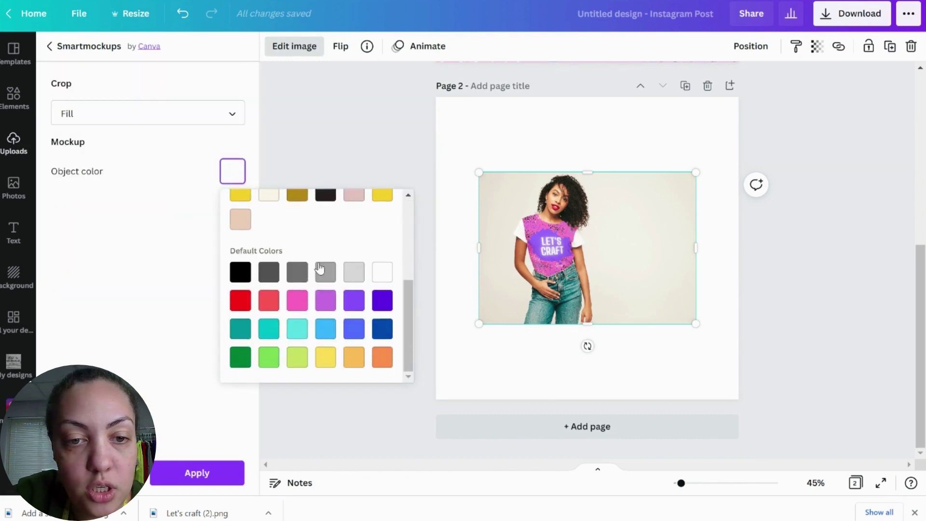
pyautogui.click(296, 310)
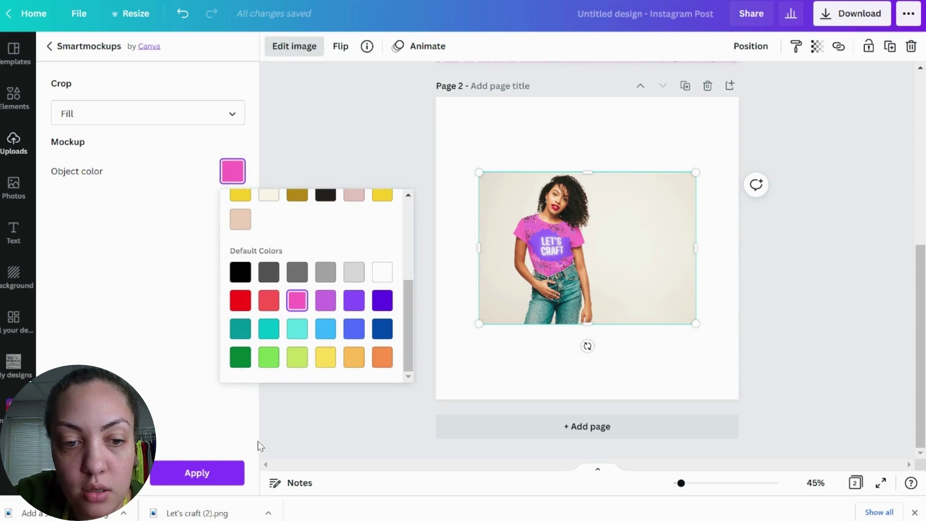
pyautogui.click(236, 470)
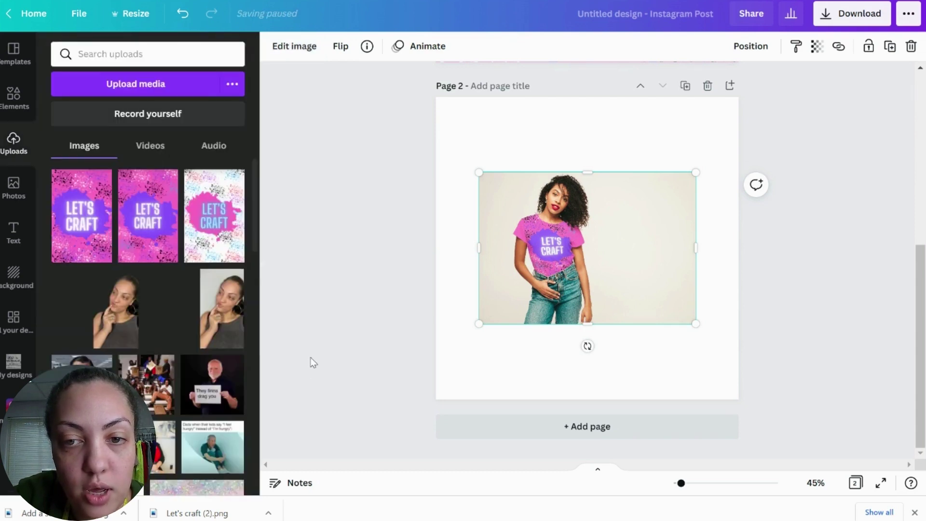
# - Move the pink T-shirt mockup to the top-left and enlarge it to fill Page 2
pyautogui.moveTo(590, 237); pyautogui.dragTo(548, 159)
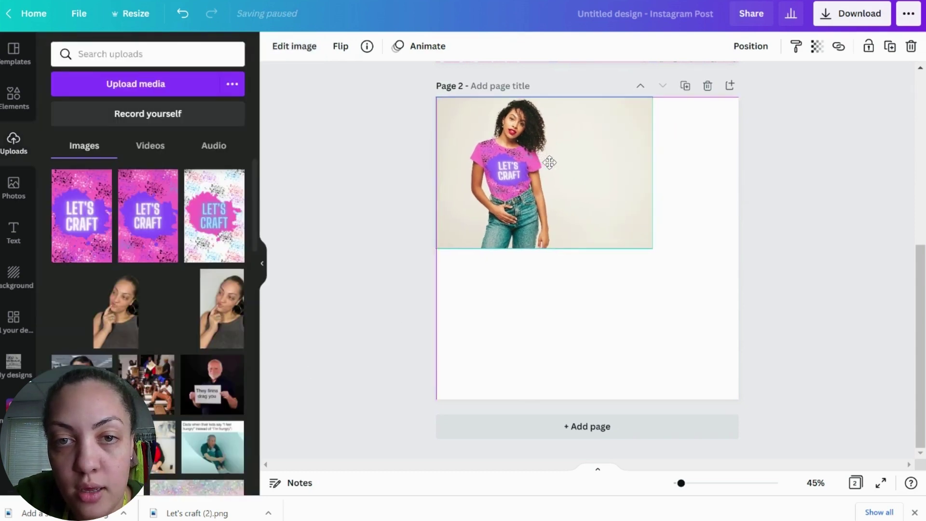
pyautogui.moveTo(672, 254); pyautogui.dragTo(857, 415)
pyautogui.moveTo(866, 422); pyautogui.dragTo(865, 422)
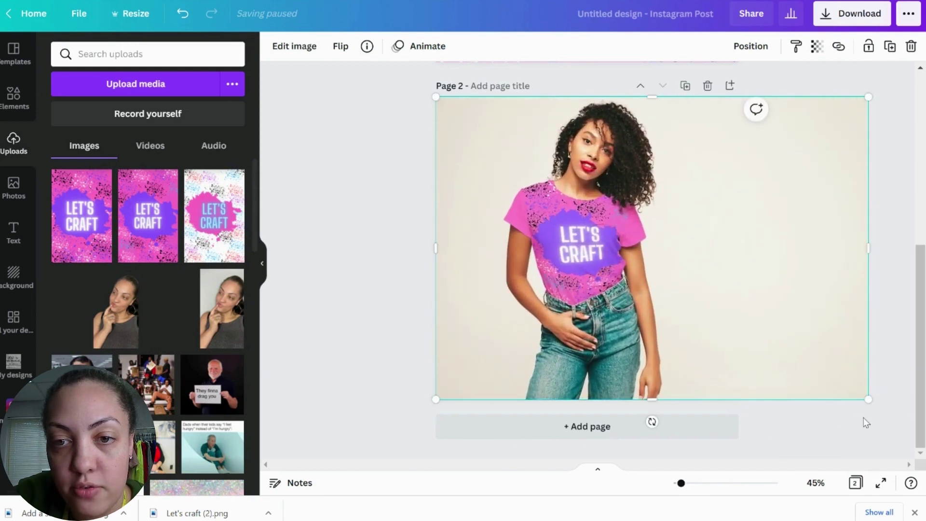
pyautogui.click(338, 195)
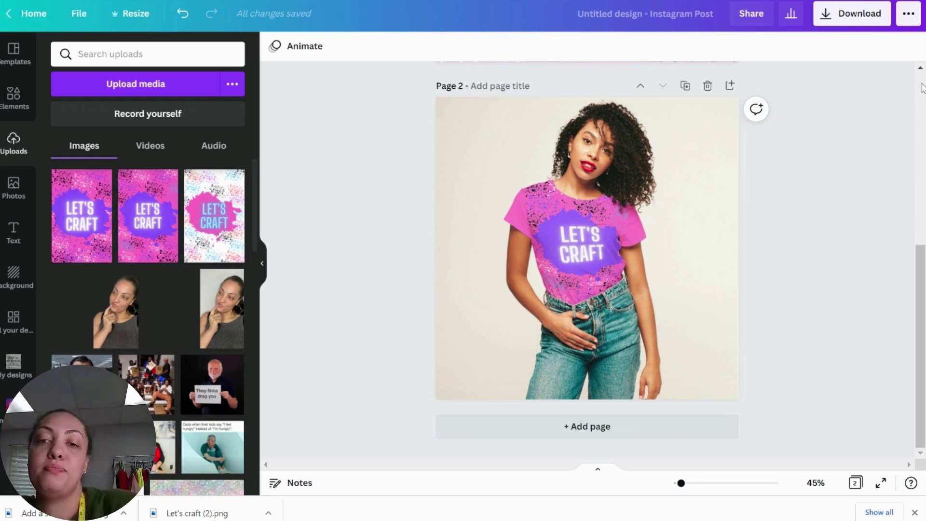
# - Add a blank Page 3 after Page 2
pyautogui.scroll(6, 807, 193)
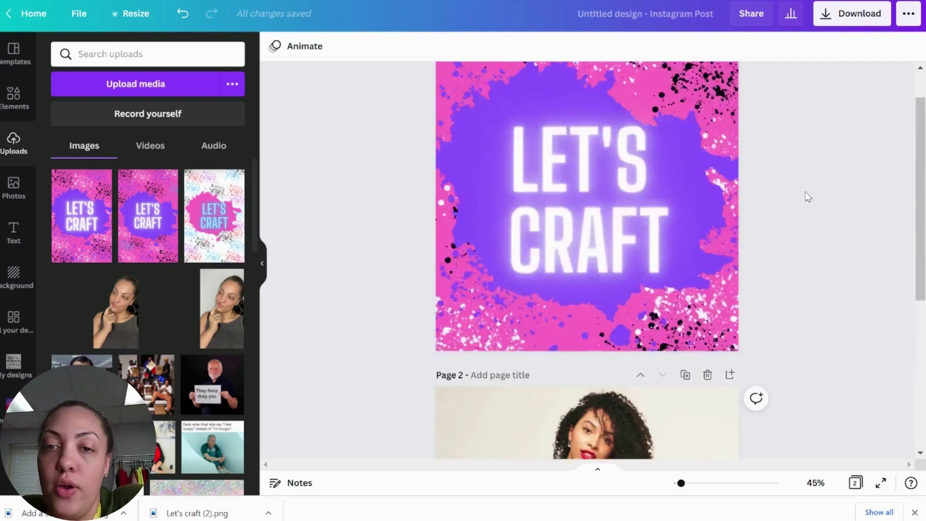
pyautogui.scroll(-6, 807, 193)
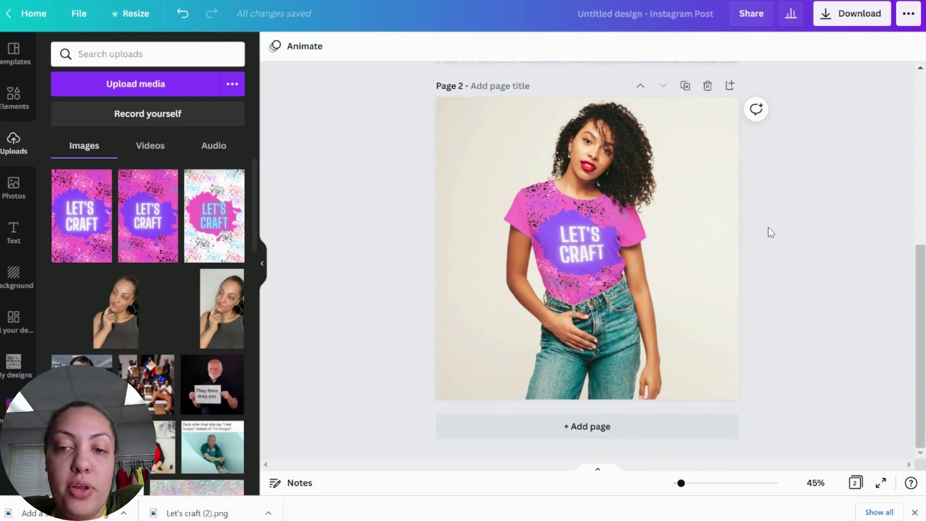
pyautogui.click(649, 426)
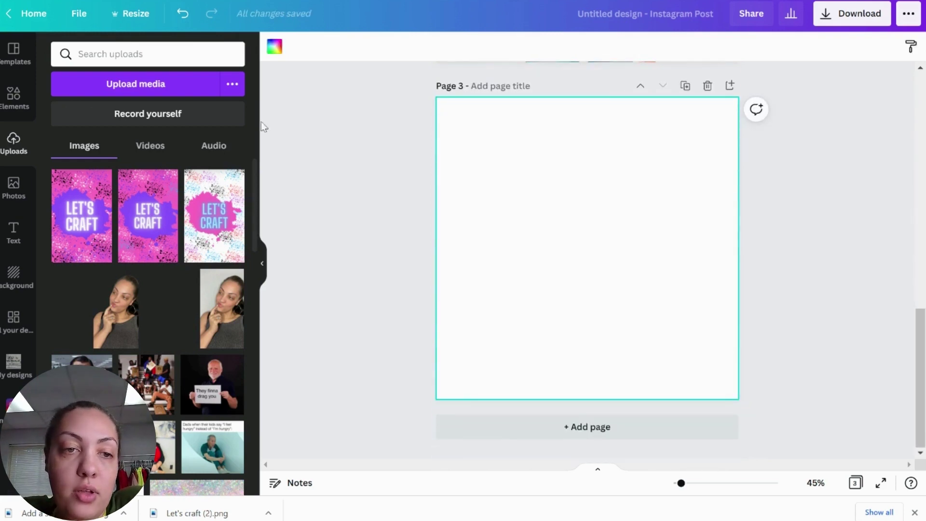
# - Add the pink LET'S CRAFT upload to Page 3 and apply the Book 6 smartmockup
pyautogui.click(148, 212)
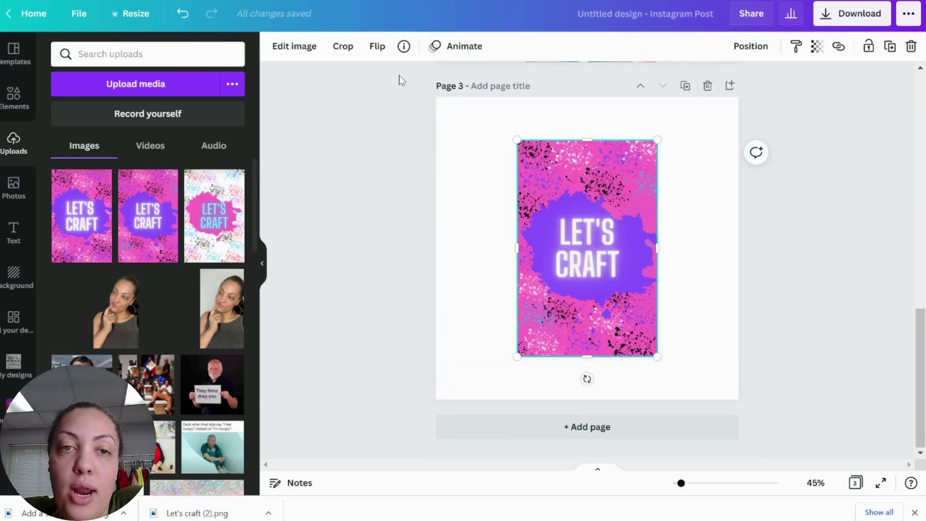
pyautogui.click(303, 47)
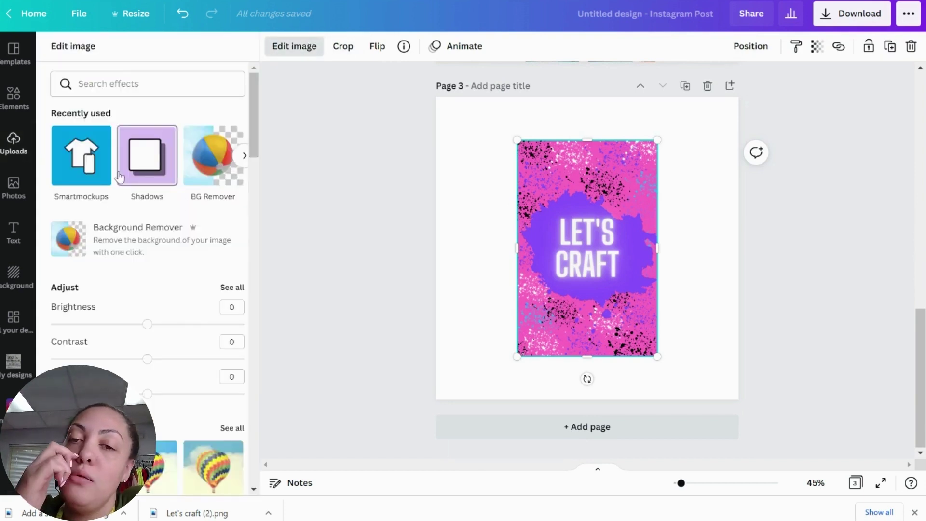
pyautogui.click(101, 165)
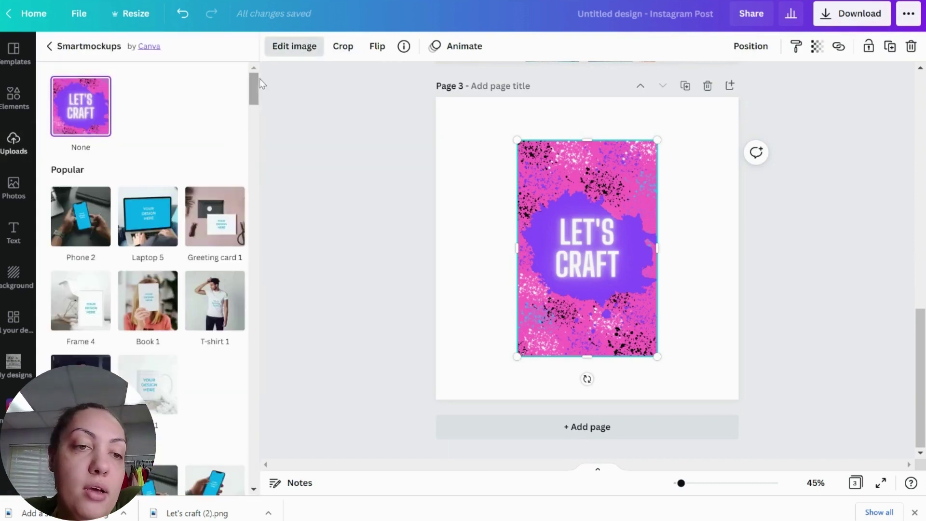
pyautogui.scroll(-4, 203, 305)
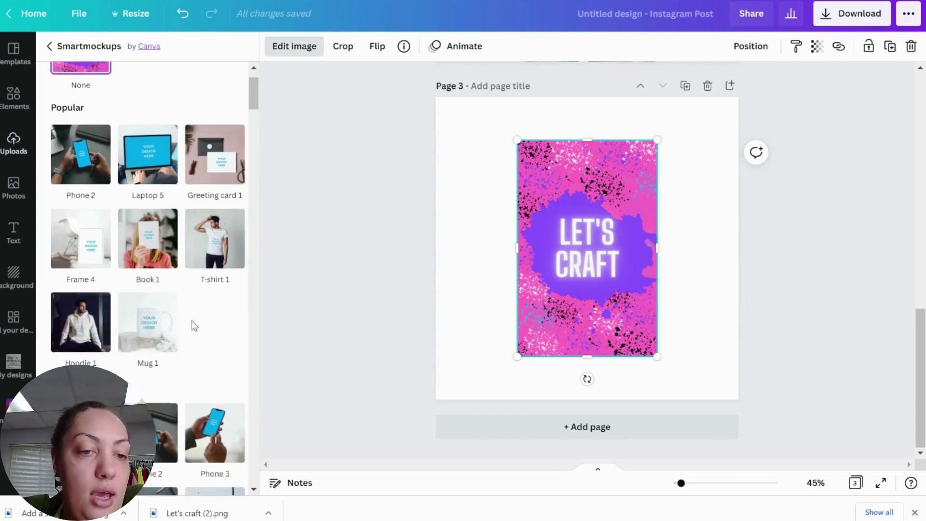
pyautogui.scroll(-20, 189, 324)
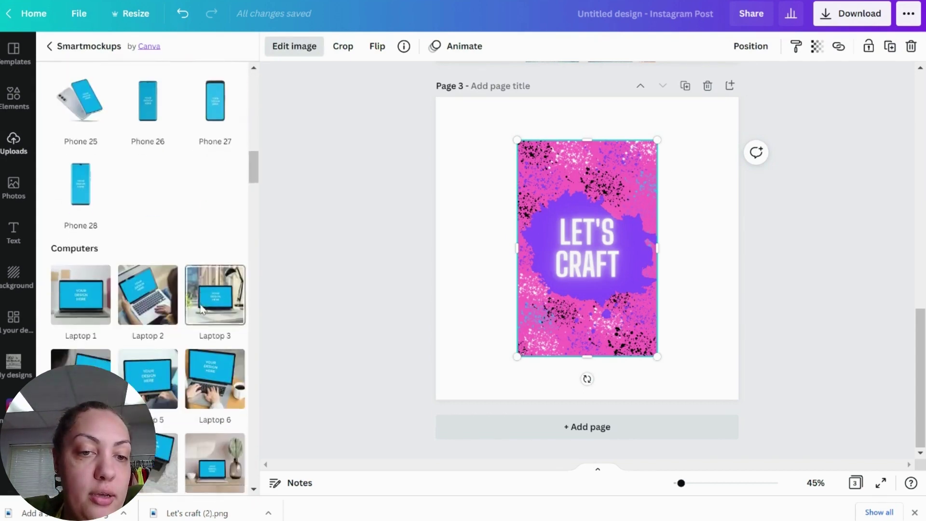
pyautogui.scroll(-20, 201, 305)
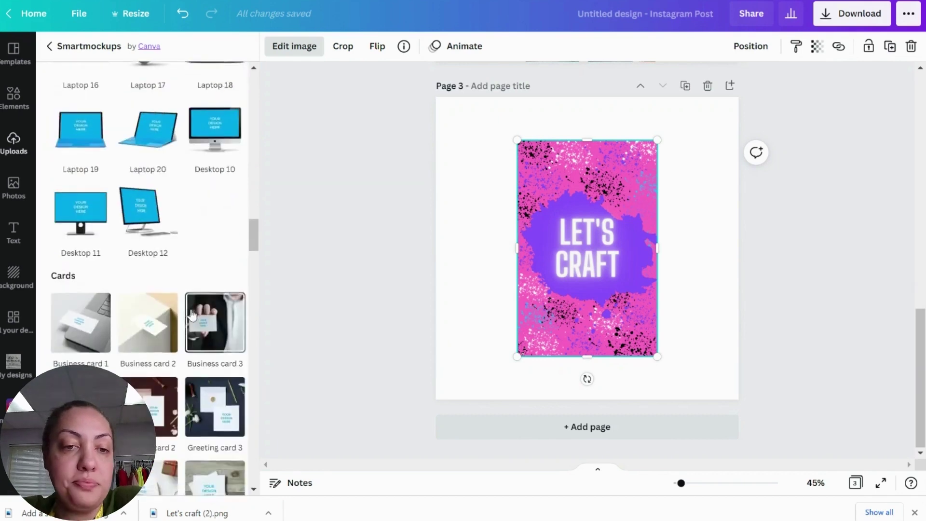
pyautogui.scroll(-12, 201, 307)
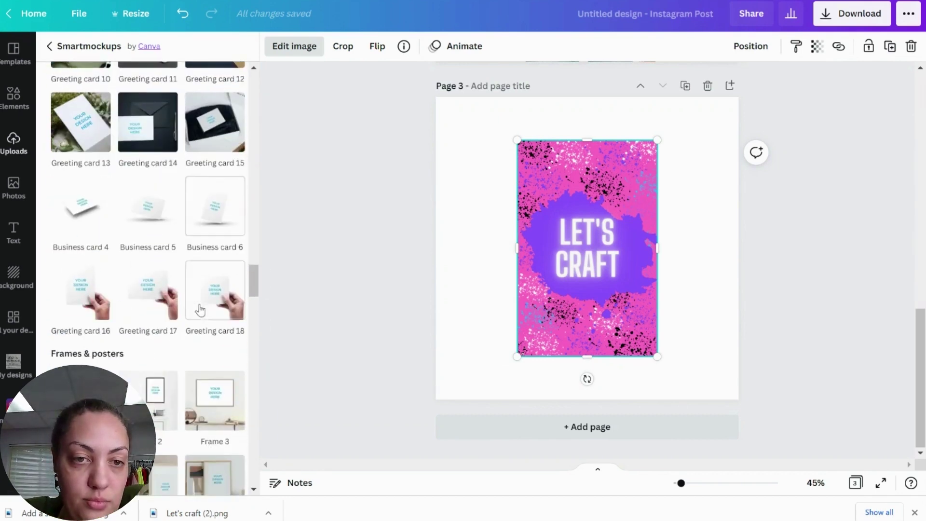
pyautogui.scroll(4, 192, 314)
pyautogui.scroll(-10, 192, 309)
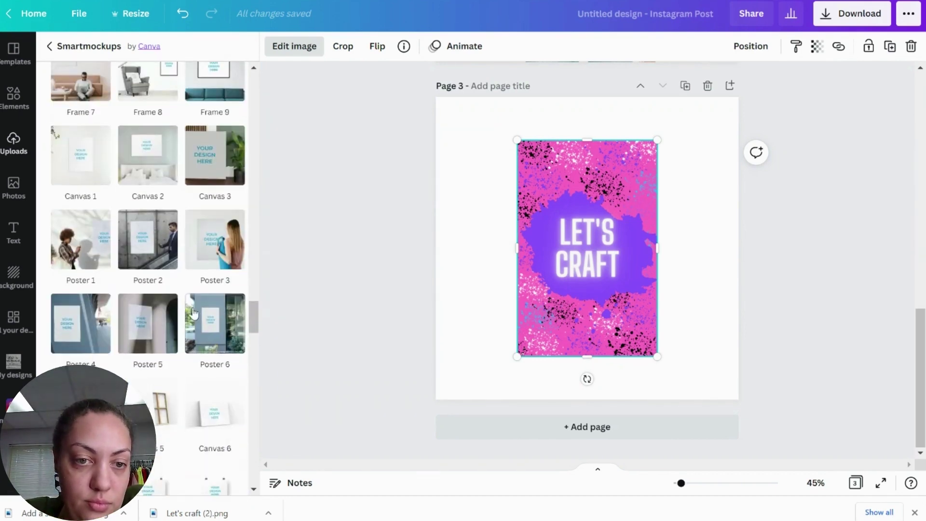
pyautogui.scroll(-8, 194, 312)
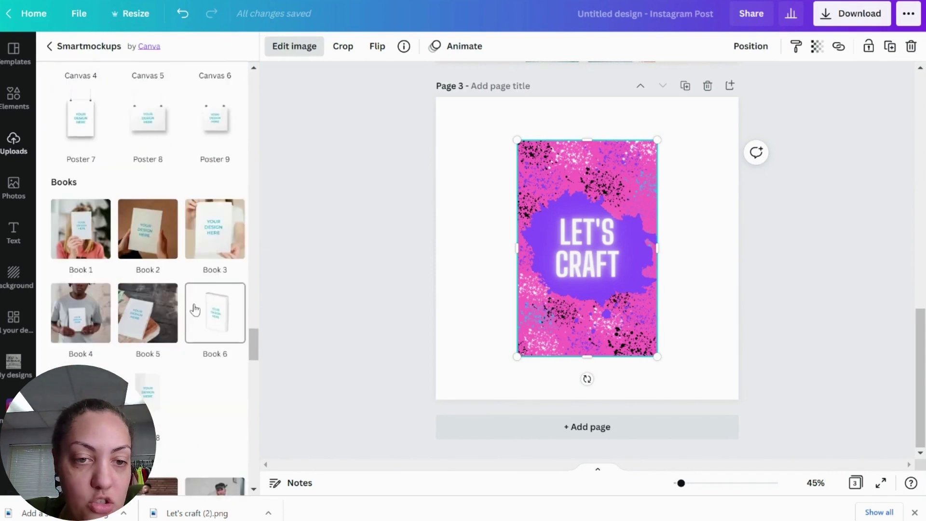
pyautogui.click(199, 318)
pyautogui.scroll(2, 772, 153)
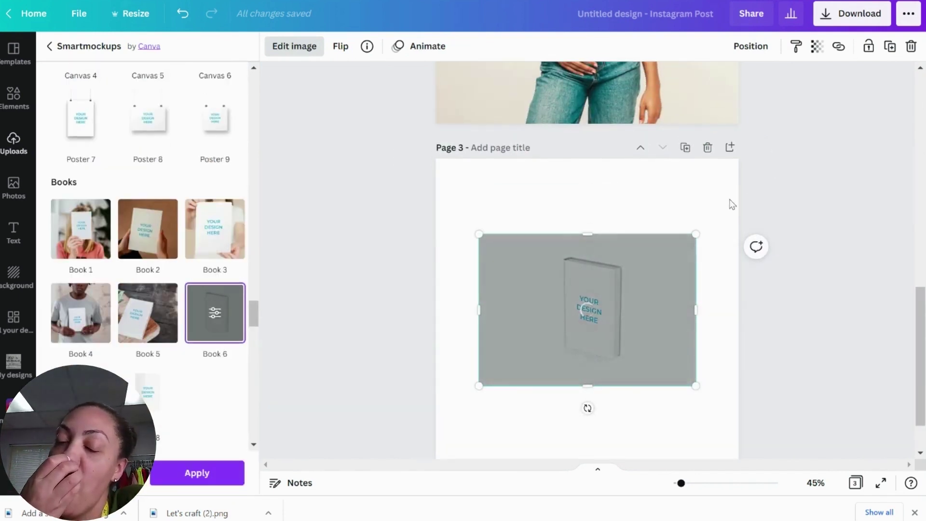
# - Enlarge the book mockup to full page height and centre it on Page 3
pyautogui.moveTo(571, 288); pyautogui.dragTo(525, 245)
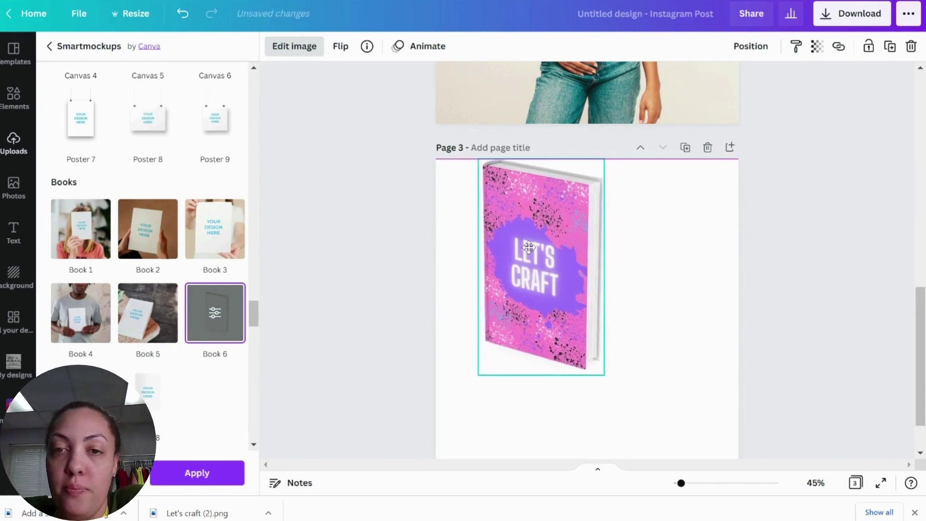
pyautogui.scroll(-2, 728, 236)
pyautogui.moveTo(605, 307); pyautogui.dragTo(664, 403)
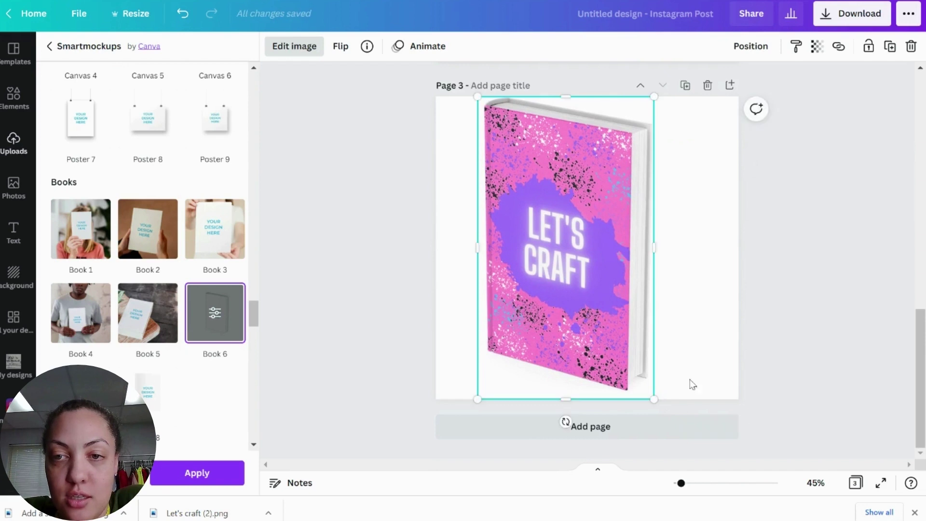
pyautogui.moveTo(603, 262); pyautogui.dragTo(621, 260)
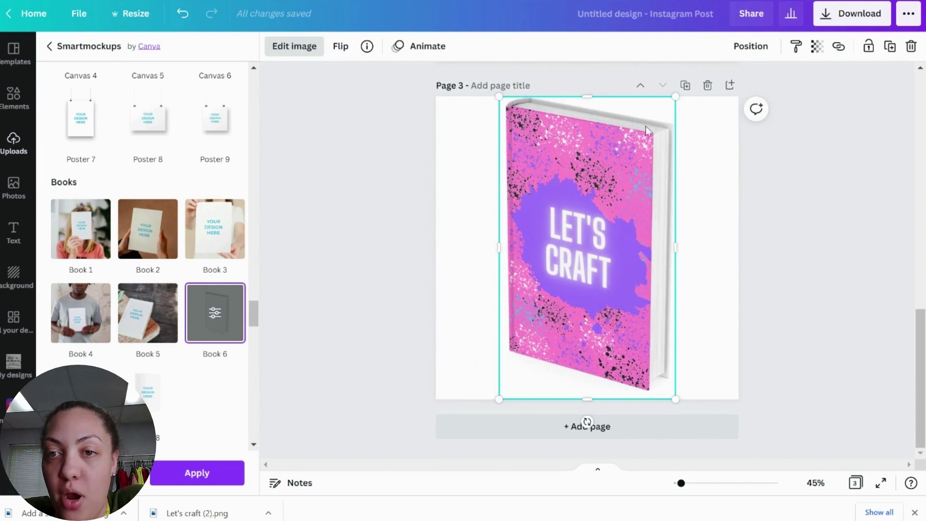
# - Set the Book 6 Object color to pink and apply it
pyautogui.click(215, 313)
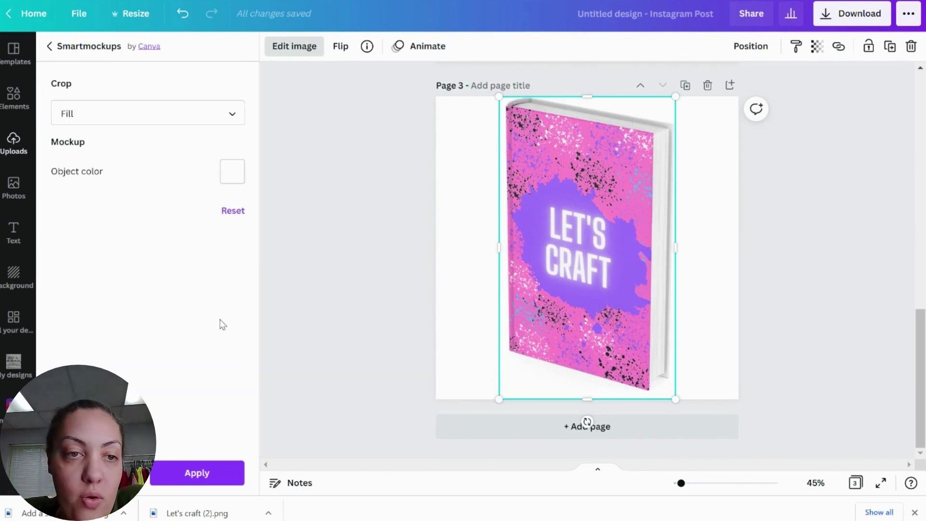
pyautogui.click(233, 173)
pyautogui.scroll(-4, 340, 289)
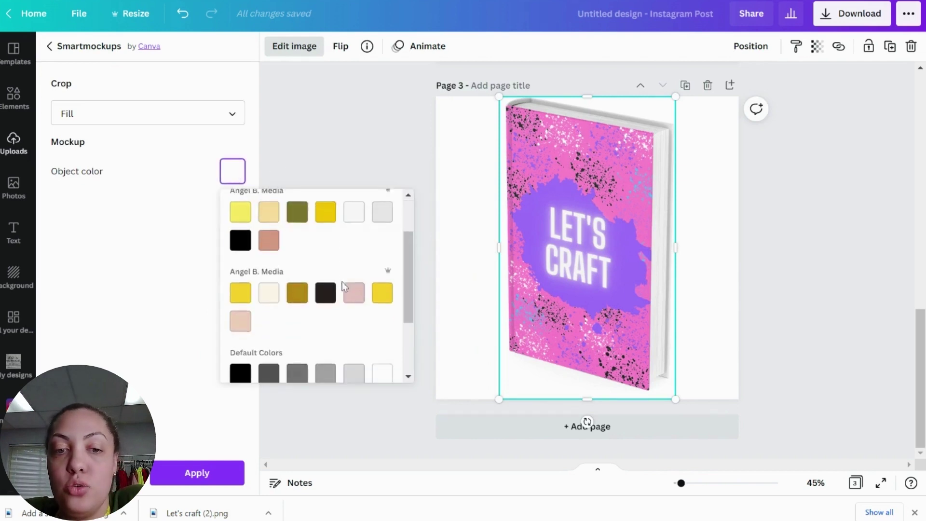
pyautogui.click(297, 301)
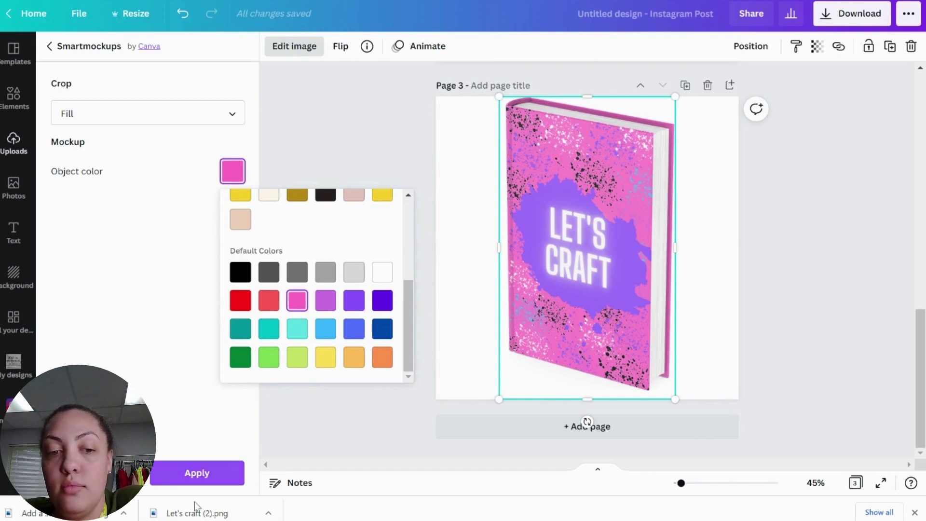
pyautogui.click(185, 475)
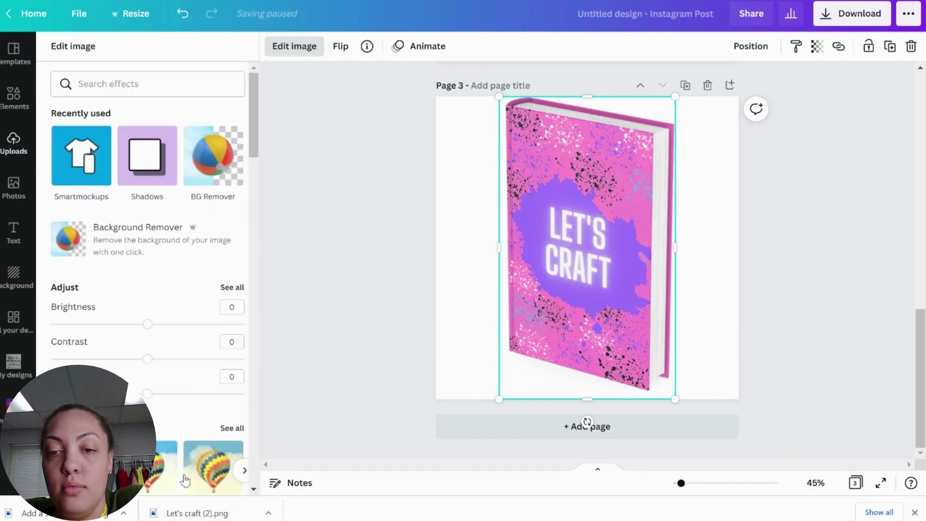
pyautogui.click(396, 255)
# - Give the book mockup a Glow shadow
pyautogui.click(642, 242)
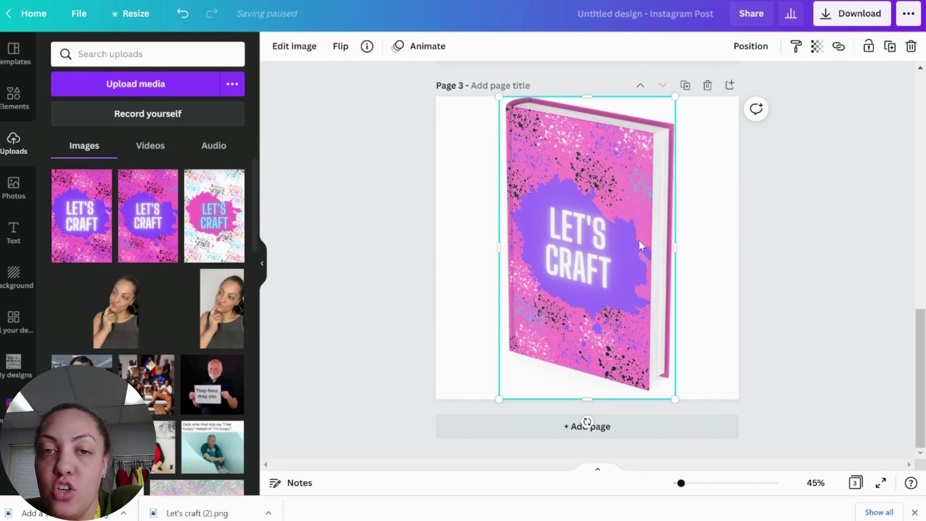
pyautogui.click(294, 46)
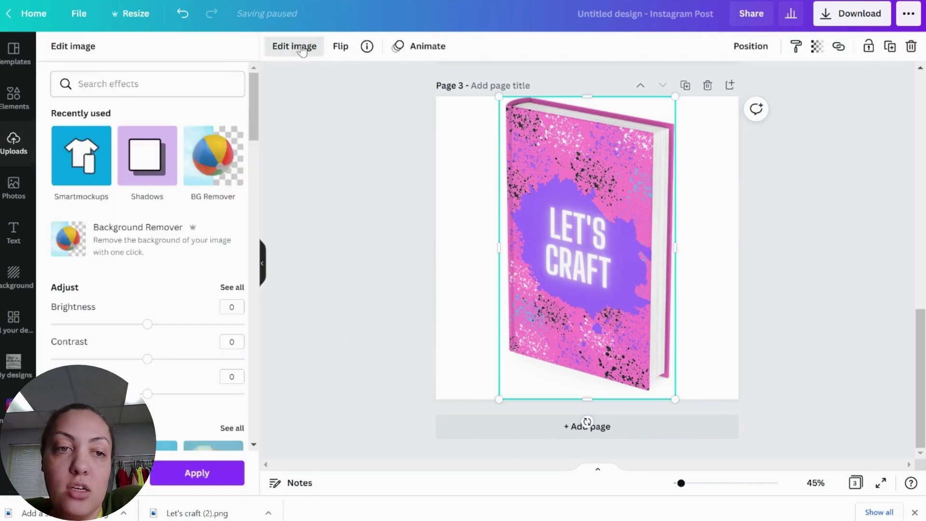
pyautogui.click(146, 166)
pyautogui.click(143, 118)
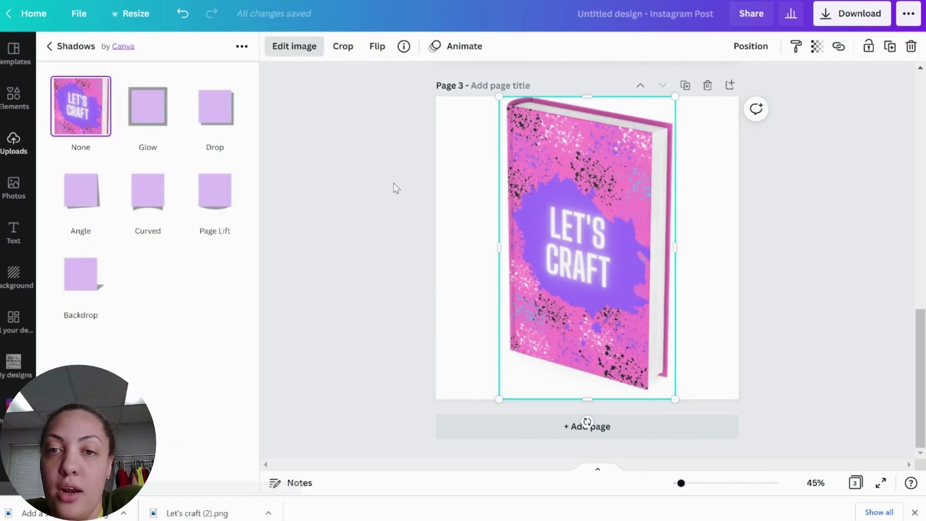
pyautogui.click(833, 211)
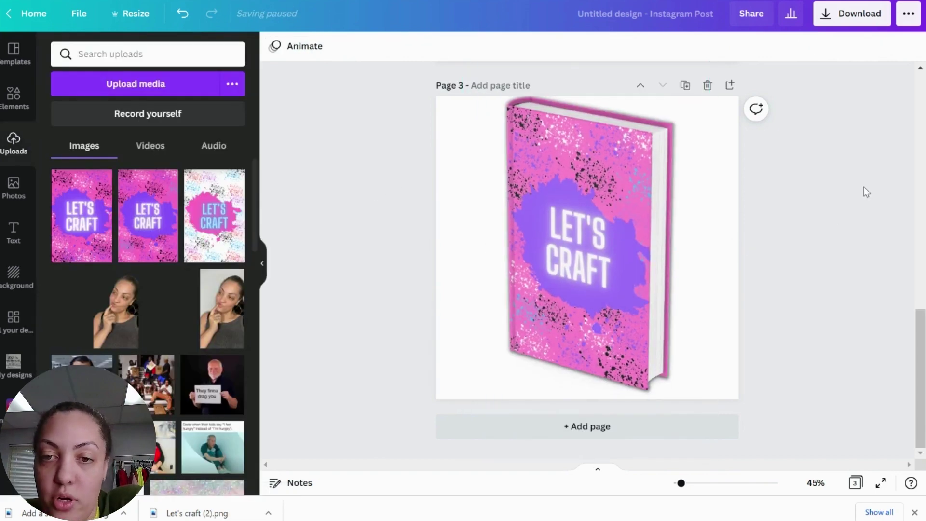
pyautogui.scroll(1, 858, 193)
pyautogui.scroll(10, 846, 209)
pyautogui.scroll(-10, 846, 208)
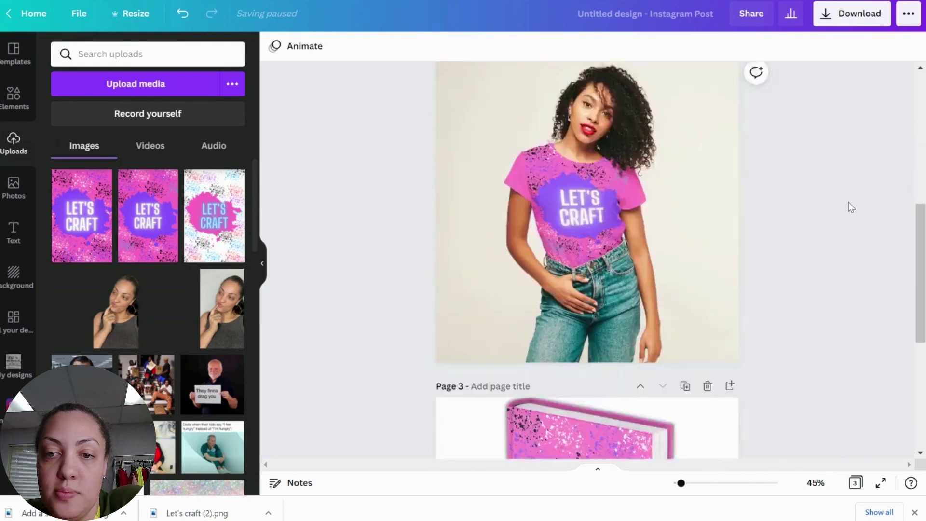
pyautogui.scroll(-2, 843, 198)
# - Add Page 4 with the LET'S CRAFT splatter image on the T-shirt 17 smartmockup
pyautogui.click(574, 424)
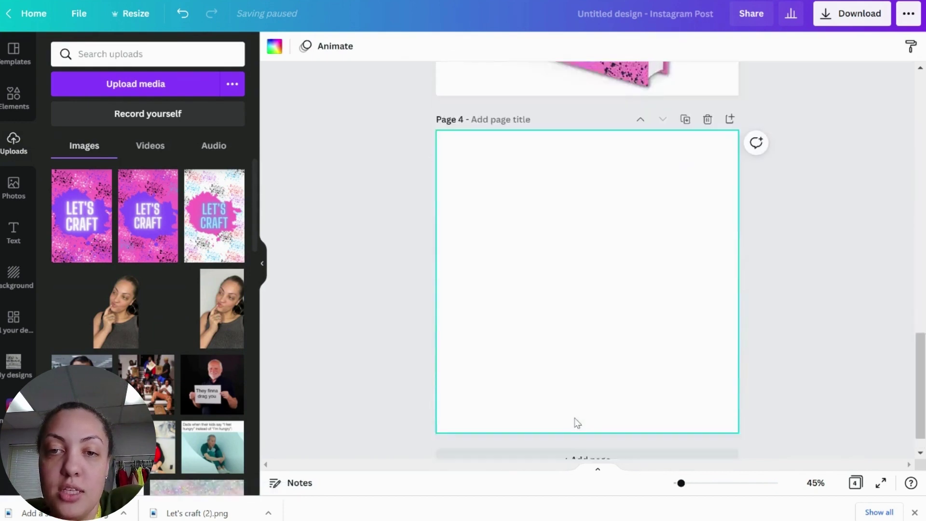
pyautogui.click(171, 242)
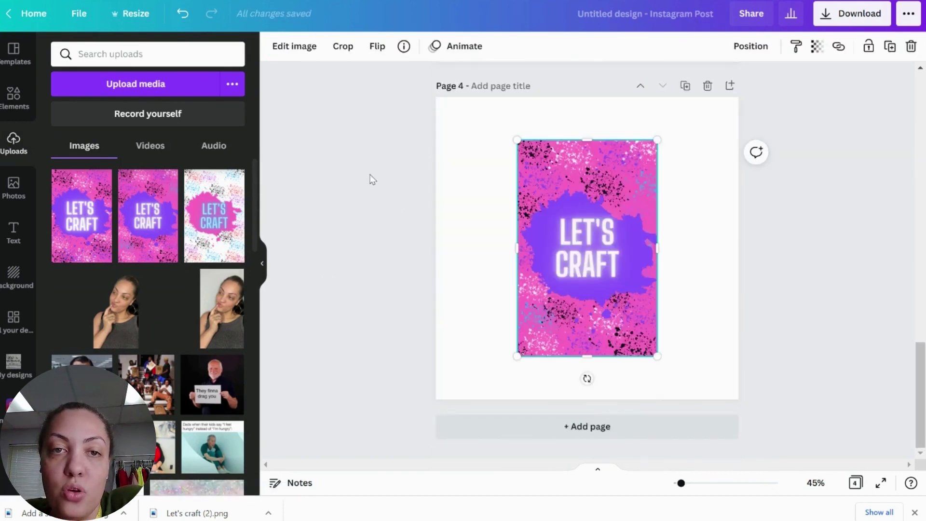
pyautogui.click(295, 44)
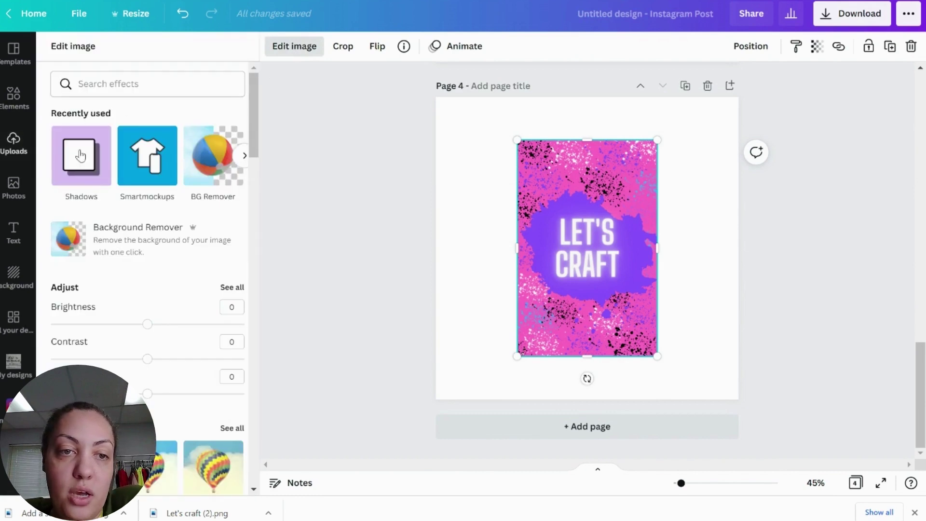
pyautogui.click(130, 153)
pyautogui.scroll(-8, 188, 290)
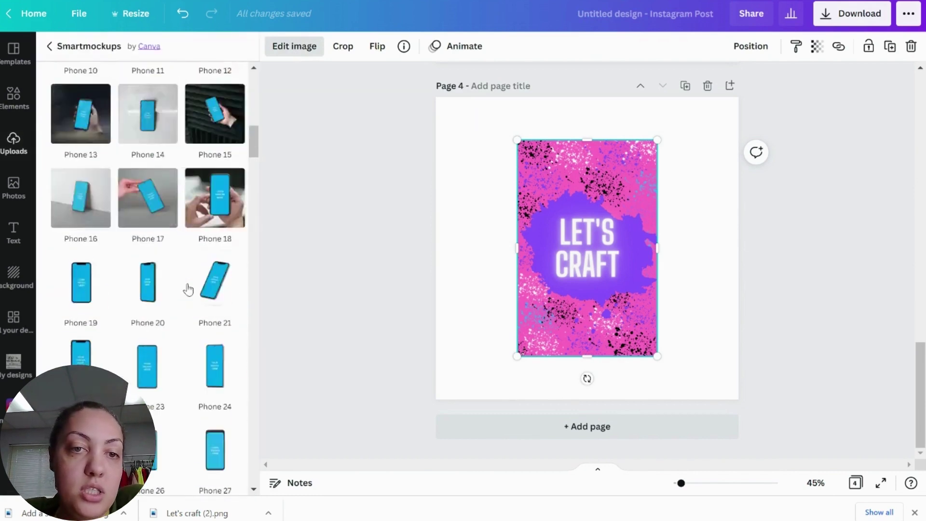
pyautogui.scroll(-20, 188, 290)
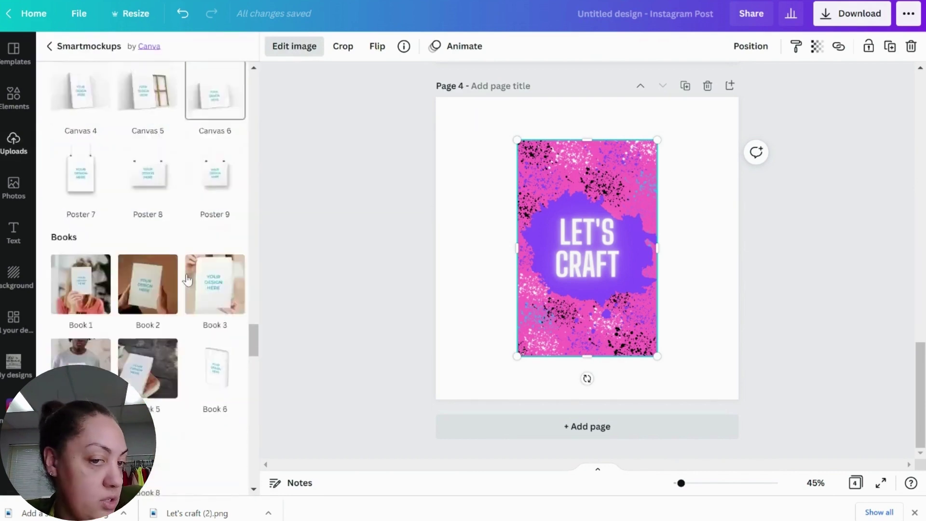
pyautogui.scroll(-15, 188, 279)
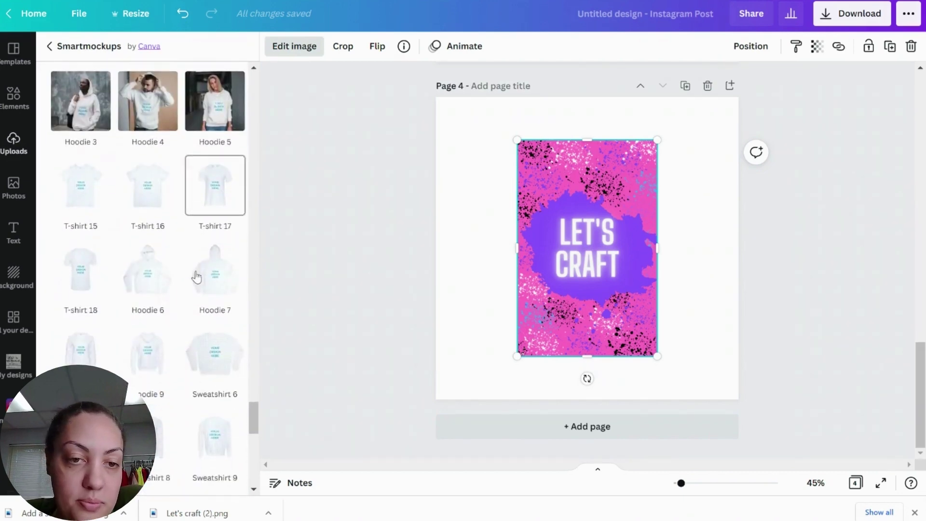
pyautogui.scroll(-3, 196, 278)
pyautogui.scroll(-12, 192, 279)
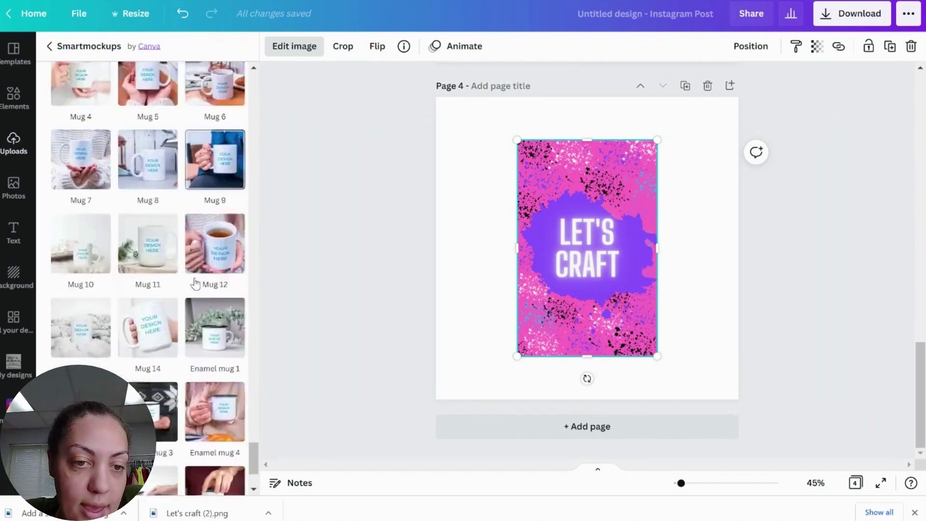
pyautogui.scroll(13, 95, 305)
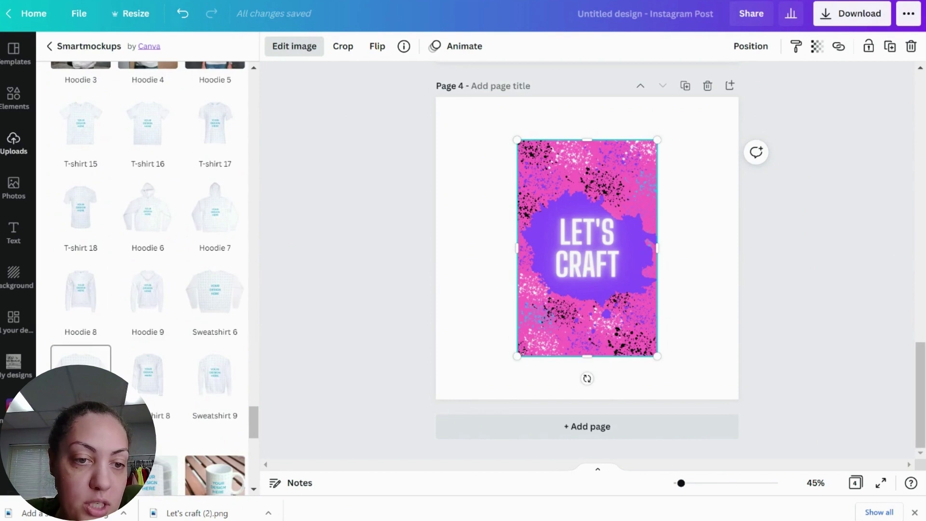
pyautogui.click(240, 134)
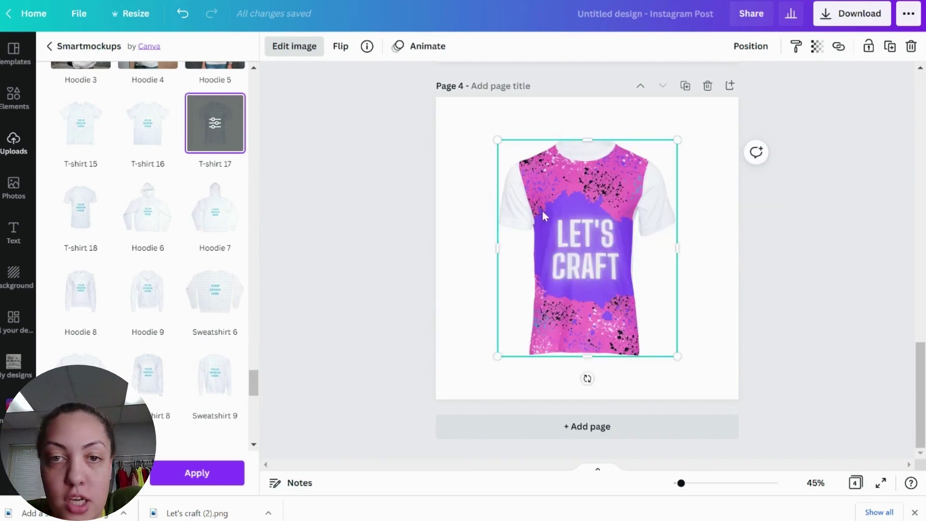
# - Set the T-shirt 17 Object color to pink
pyautogui.click(215, 124)
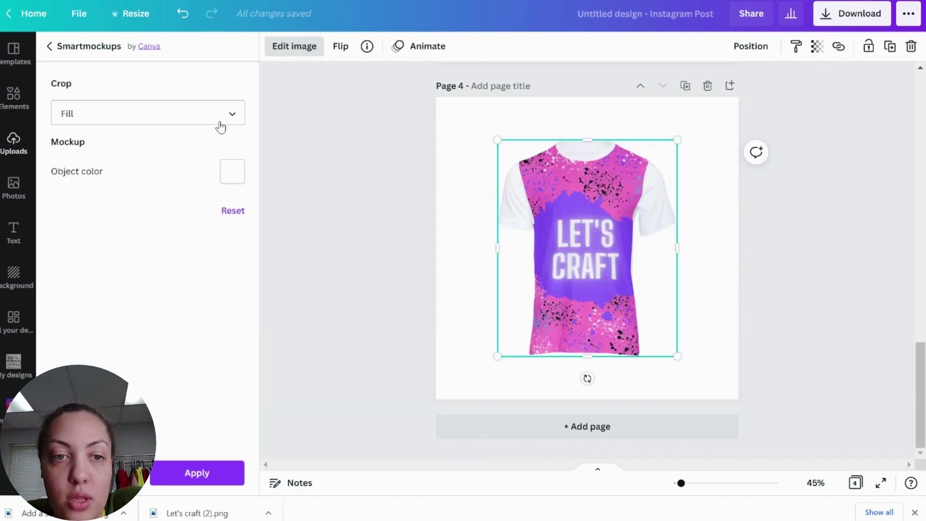
pyautogui.click(229, 175)
pyautogui.scroll(-5, 296, 311)
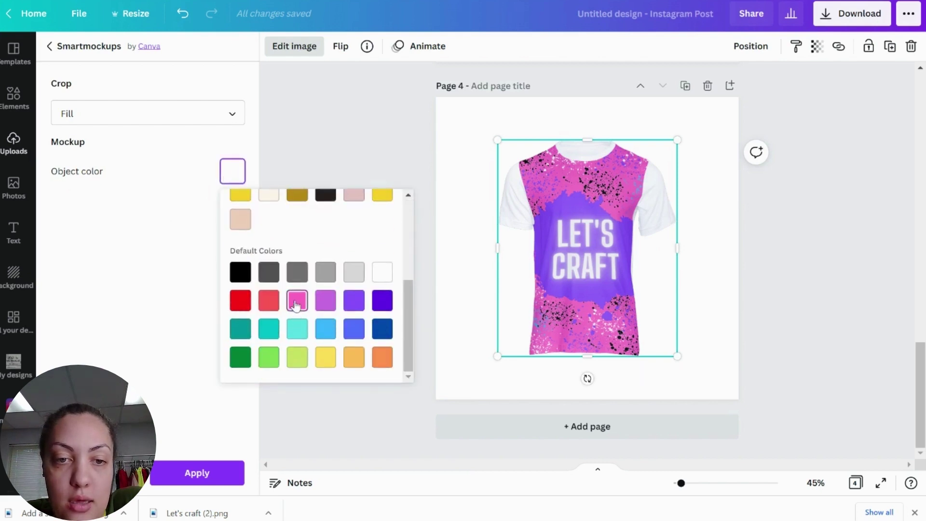
pyautogui.click(296, 303)
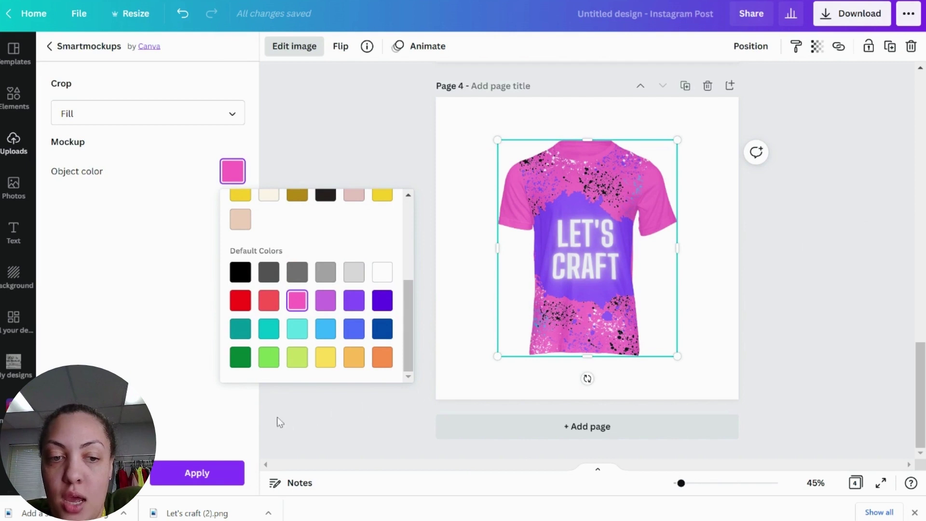
pyautogui.click(185, 479)
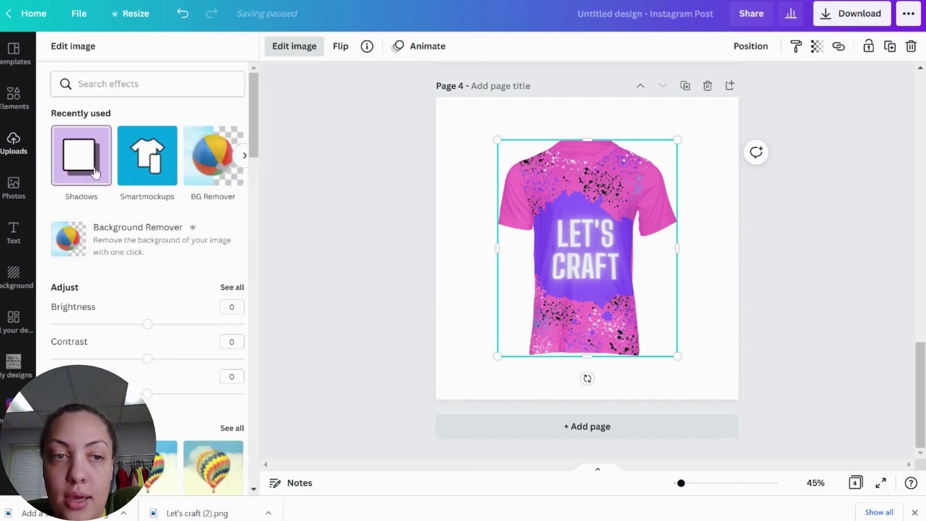
# - Apply the pink shirt, add a Glow shadow, and enlarge the shirt on Page 4
pyautogui.click(80, 154)
pyautogui.click(145, 108)
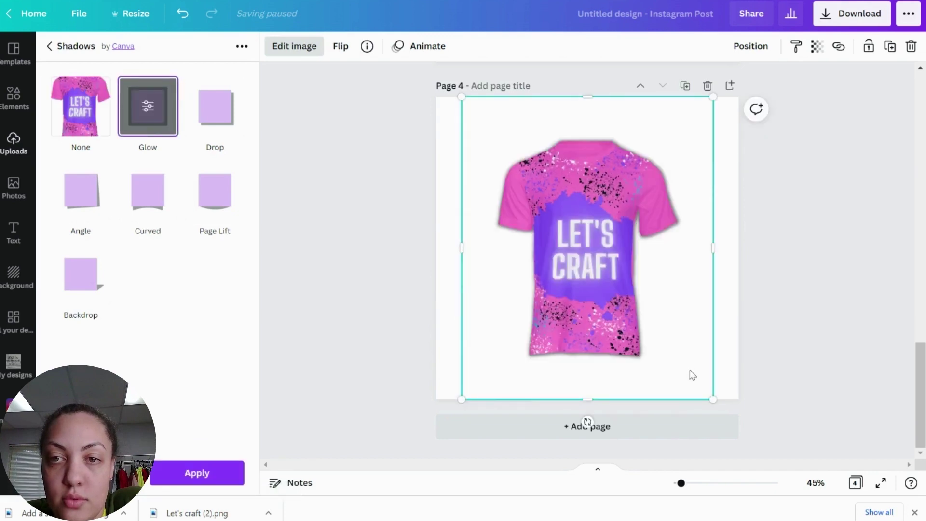
pyautogui.moveTo(718, 398); pyautogui.dragTo(743, 429)
pyautogui.moveTo(647, 332); pyautogui.dragTo(618, 299)
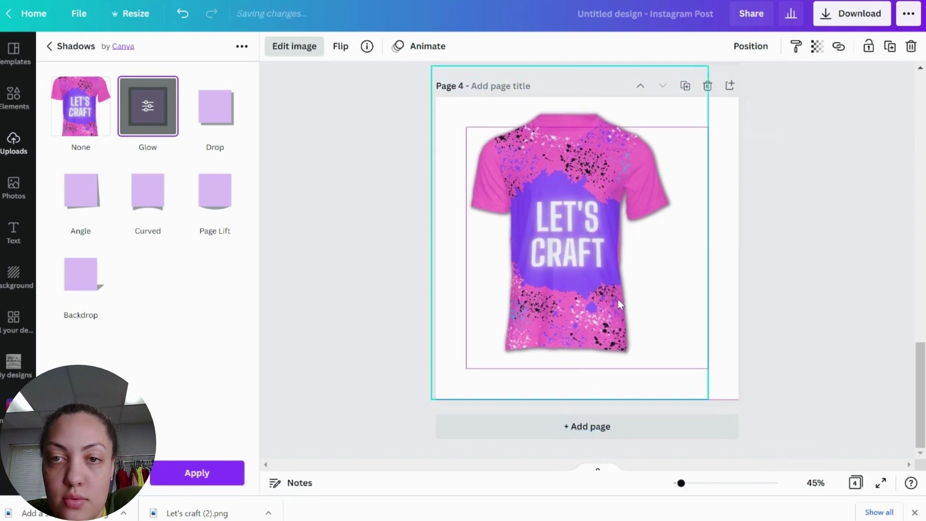
pyautogui.moveTo(714, 399); pyautogui.dragTo(742, 438)
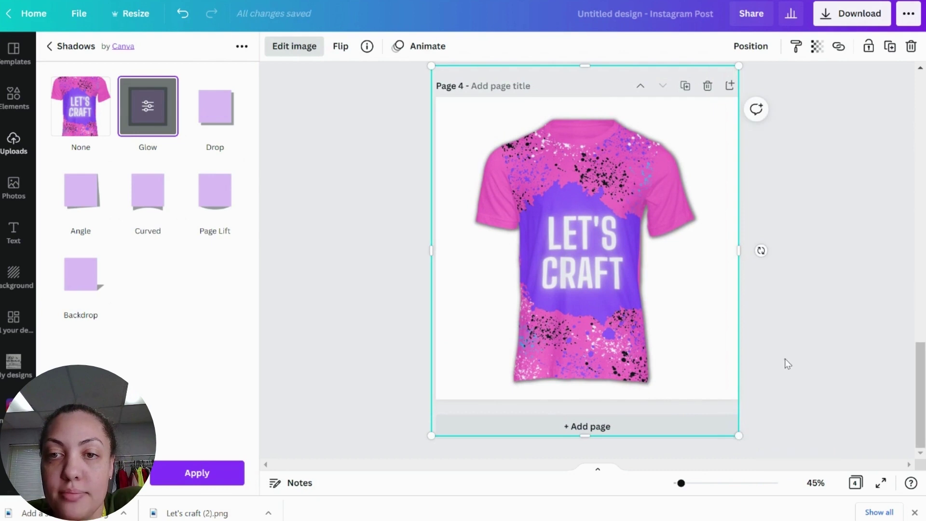
pyautogui.click(785, 358)
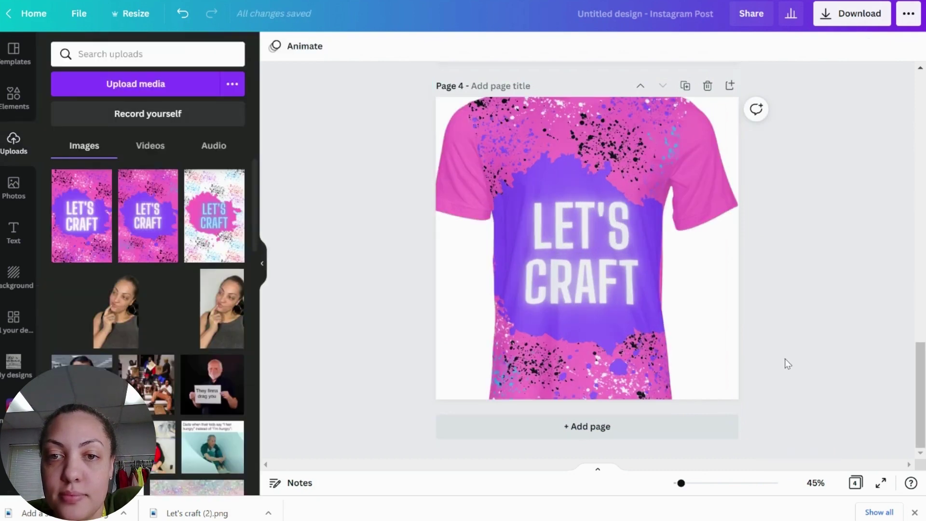
# - Detach the shirt image from the page background
pyautogui.doubleClick(673, 280)
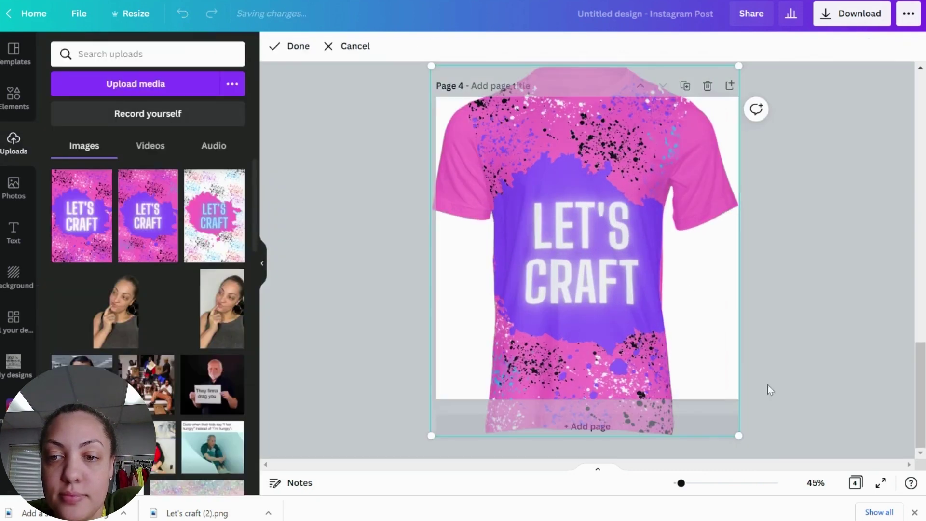
pyautogui.rightClick(708, 327)
pyautogui.click(748, 420)
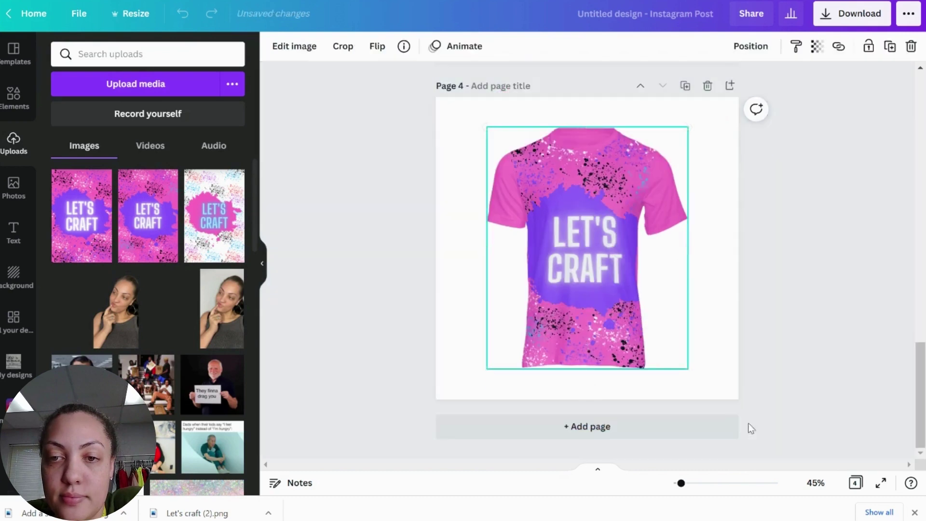
pyautogui.click(784, 358)
pyautogui.scroll(5, 781, 340)
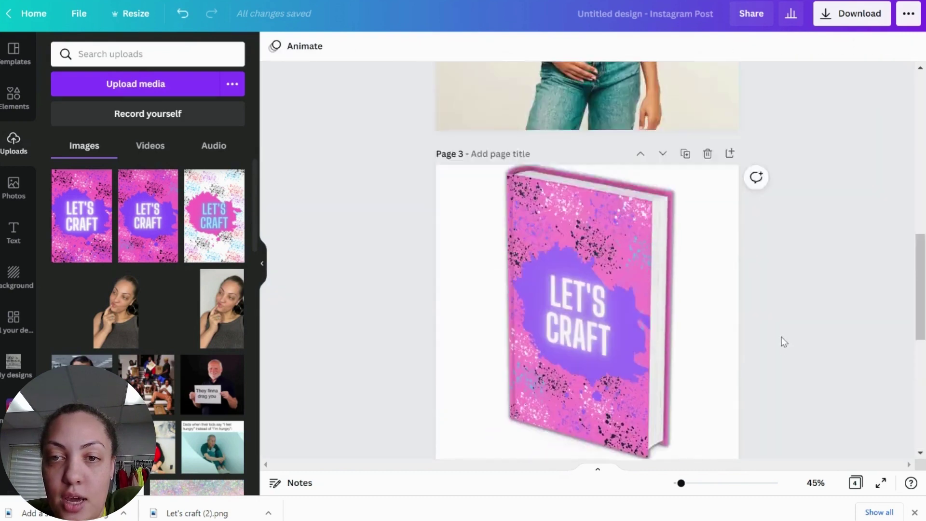
pyautogui.scroll(4, 782, 338)
pyautogui.scroll(-8, 791, 317)
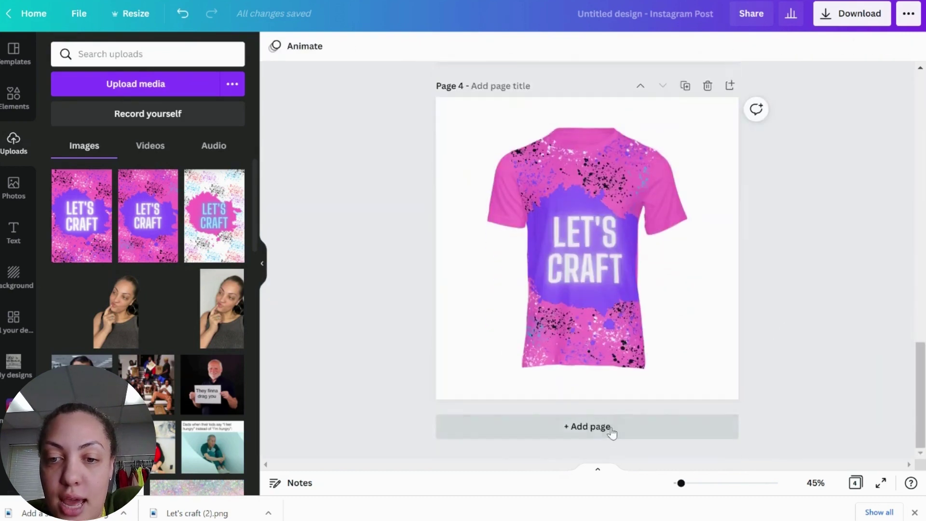
# - Add a blank page 5 with the LET'S CRAFT splatter design wrapped onto a mug smartmockup
pyautogui.click(610, 429)
pyautogui.click(147, 216)
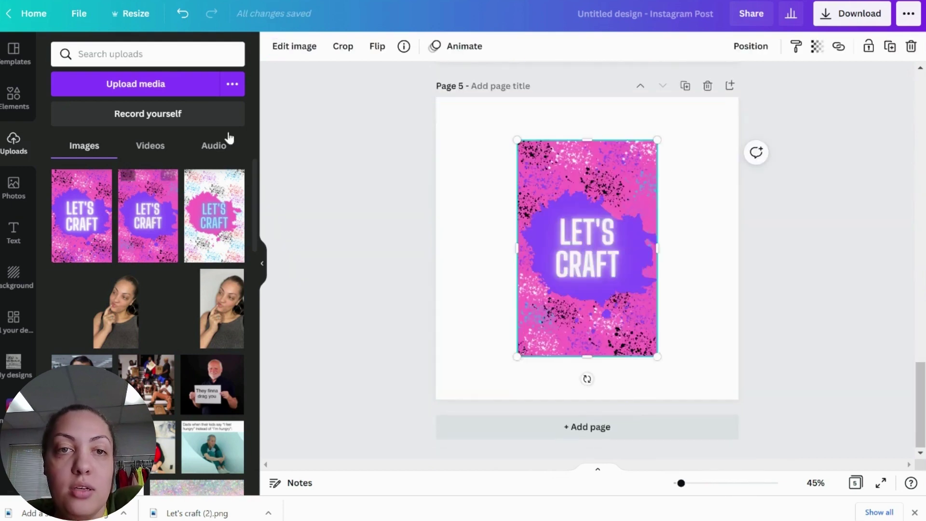
pyautogui.click(303, 47)
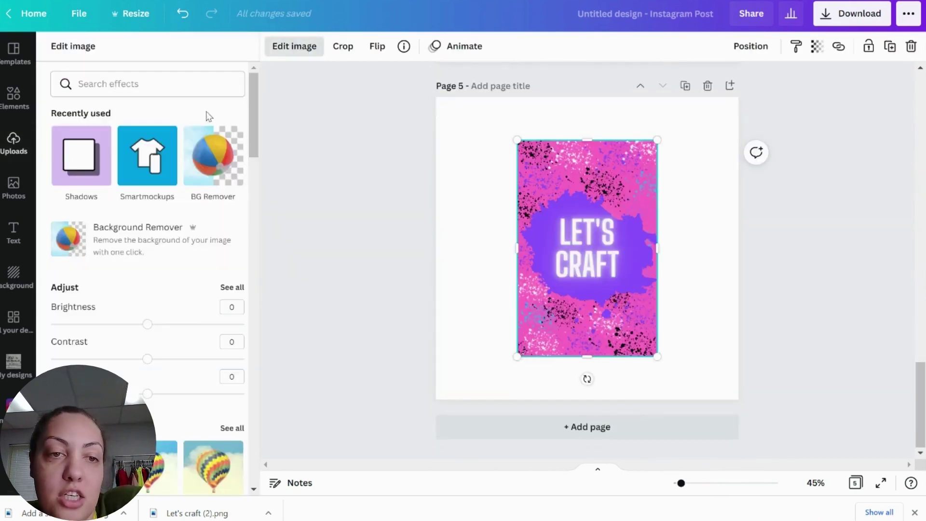
pyautogui.click(159, 151)
pyautogui.scroll(-2, 159, 241)
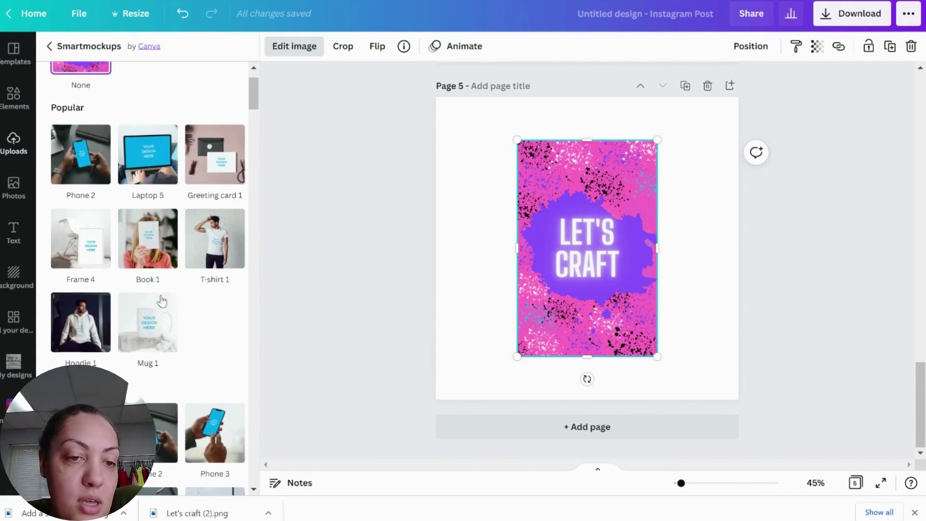
pyautogui.click(161, 303)
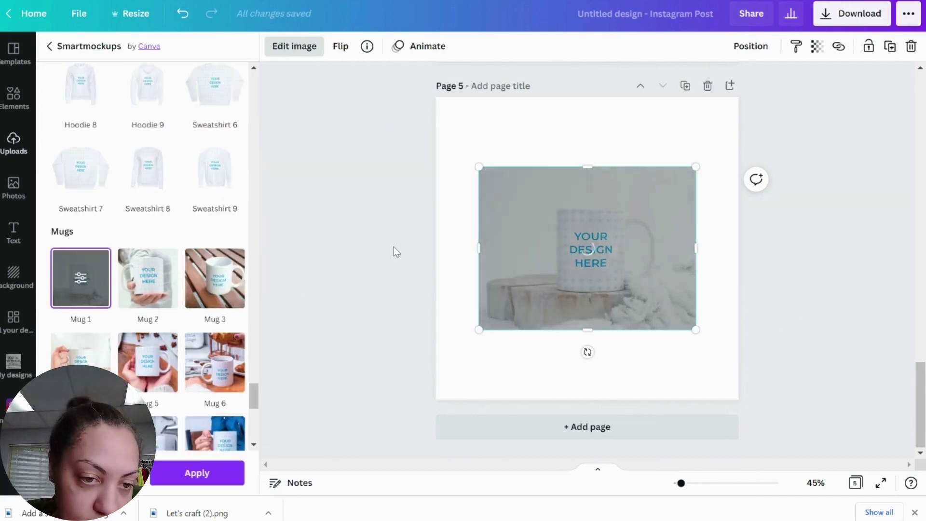
pyautogui.scroll(-5, 180, 254)
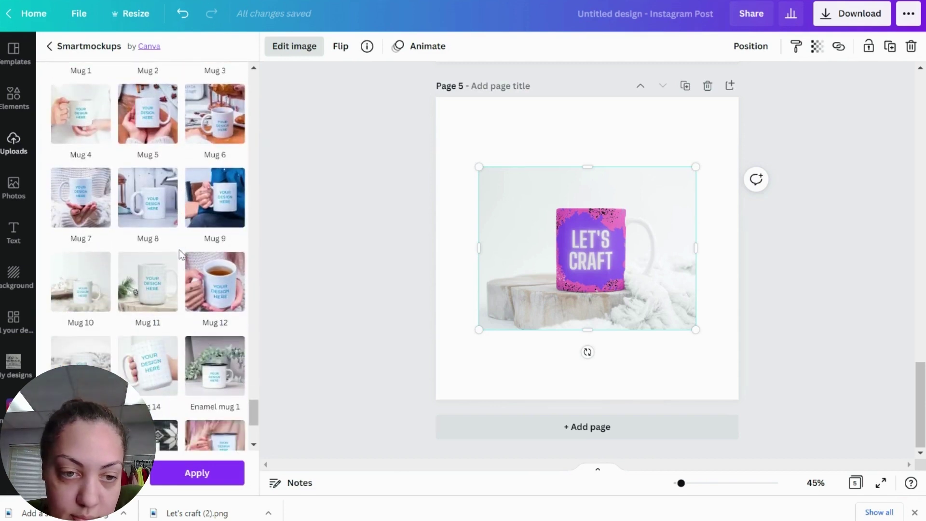
pyautogui.scroll(-5, 181, 254)
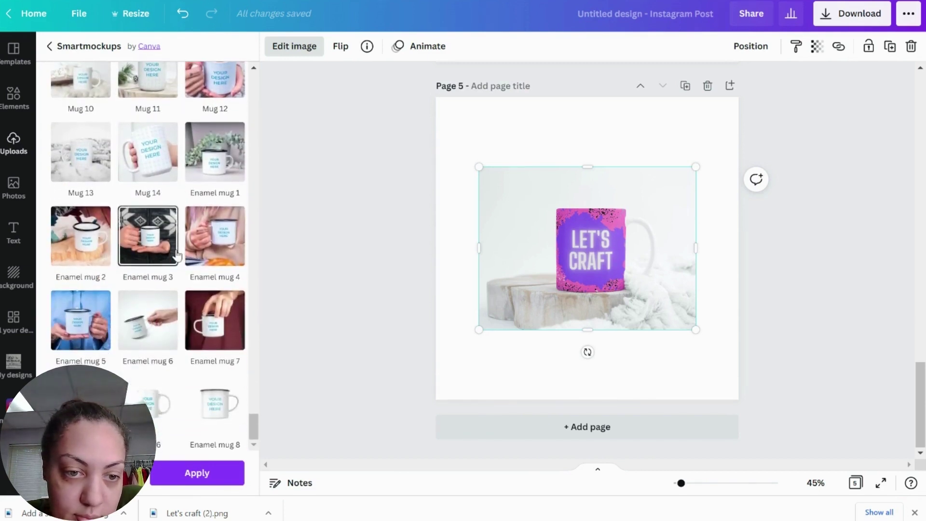
pyautogui.click(155, 409)
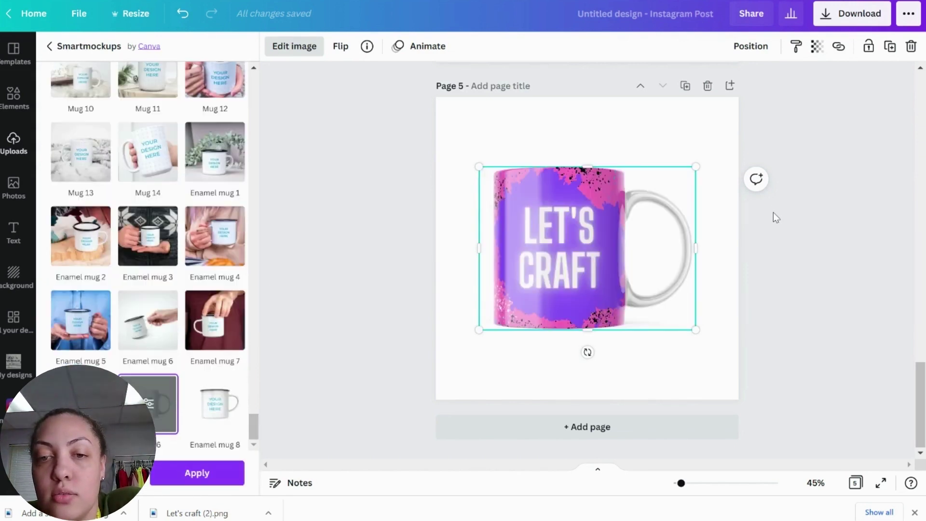
# - Reselect the mug mockup and review the Edit image effects, adjustments and filters
pyautogui.press('Escape')
pyautogui.click(773, 210)
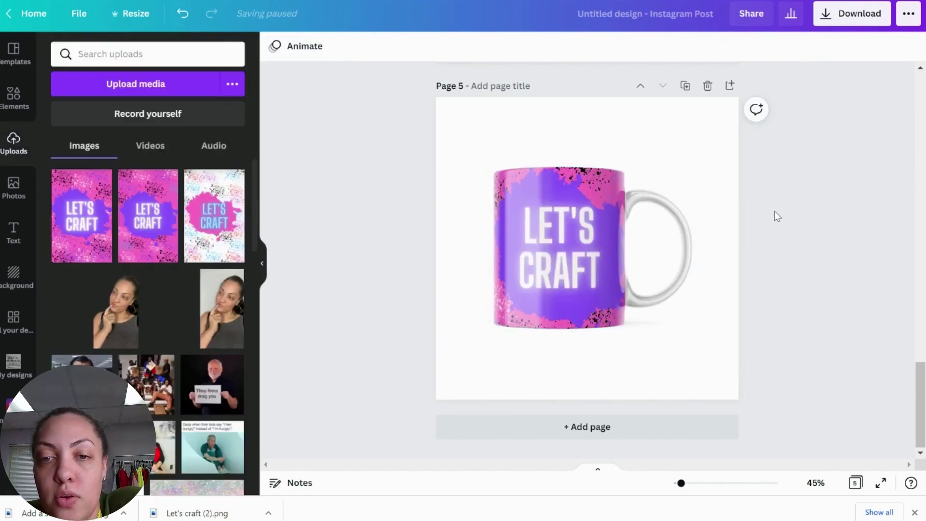
pyautogui.click(663, 255)
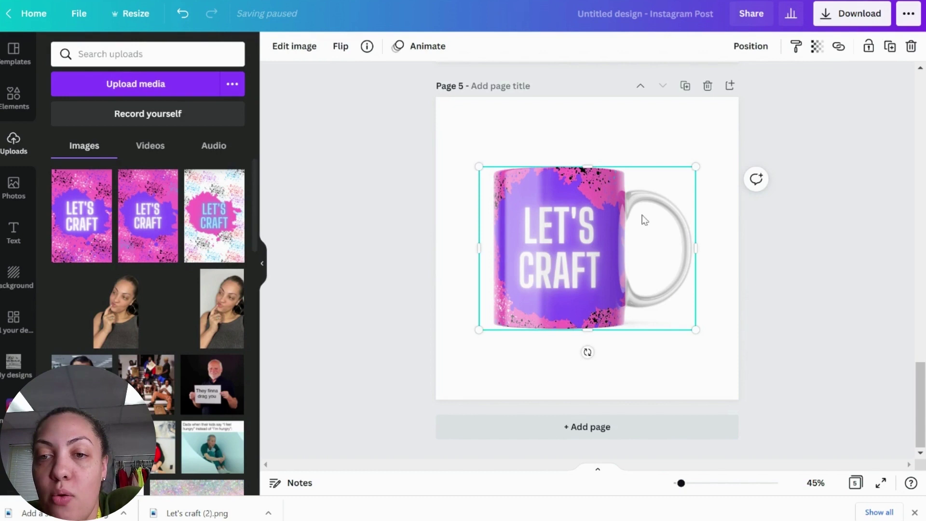
pyautogui.click(317, 49)
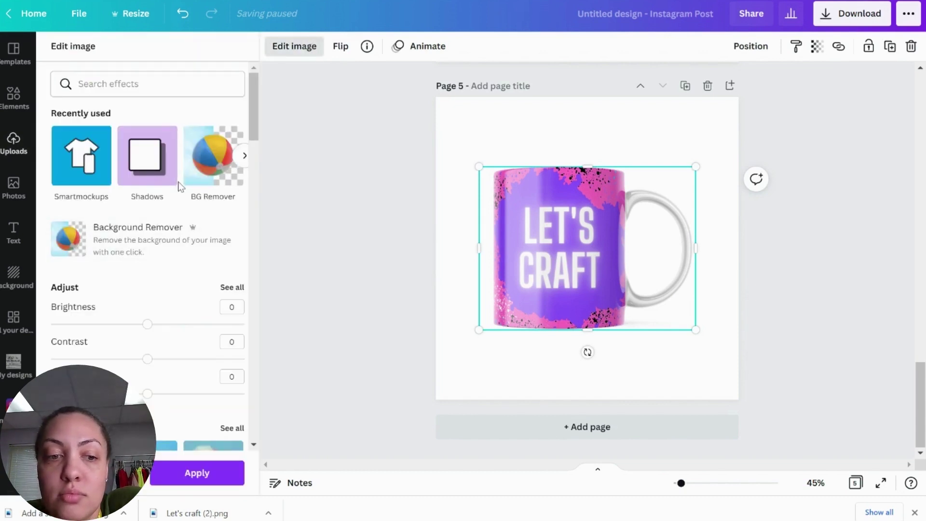
pyautogui.scroll(-5, 180, 186)
pyautogui.scroll(3, 175, 196)
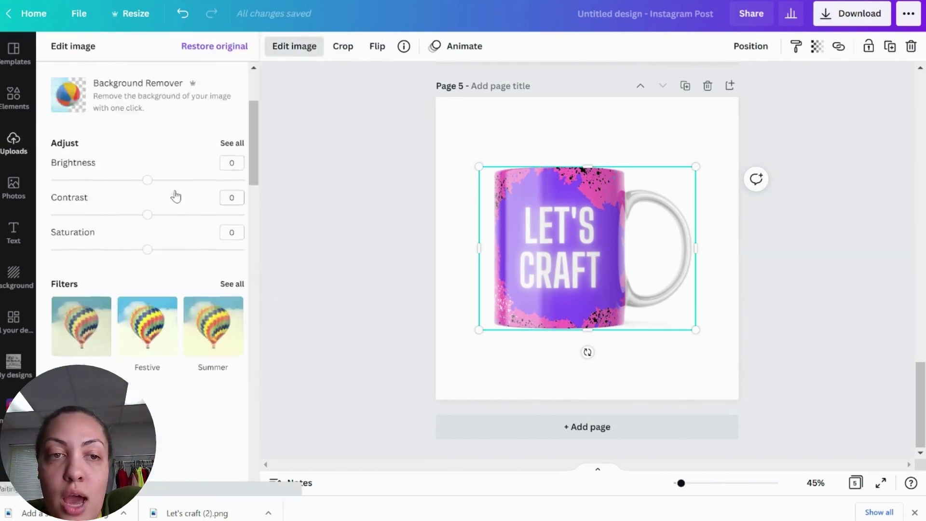
pyautogui.scroll(3, 175, 197)
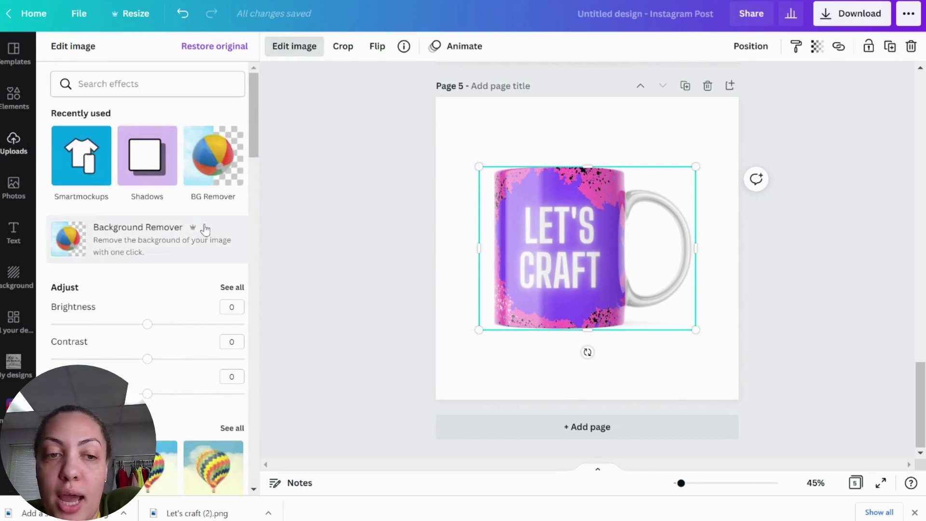
pyautogui.scroll(-5, 205, 229)
# - Replace the mug with a fresh LET'S CRAFT design placed on a different mug smartmockup
pyautogui.press('Delete')
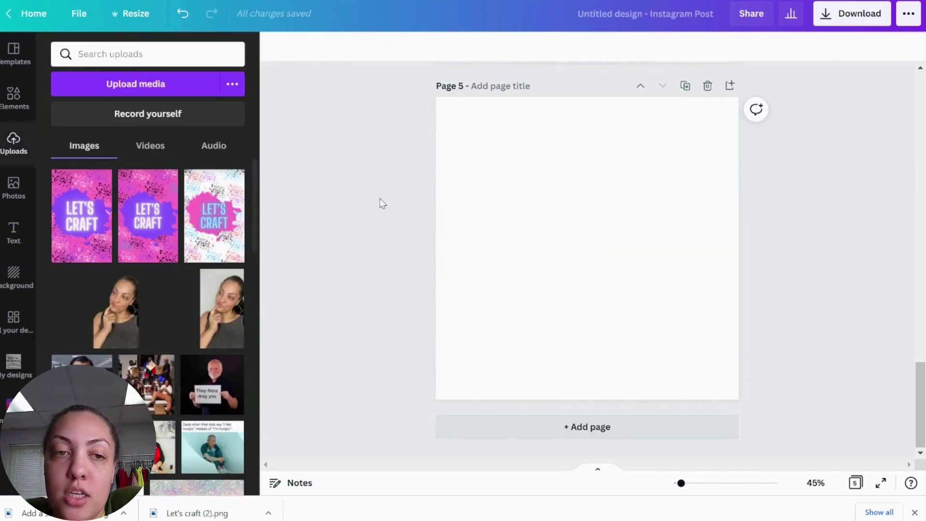
pyautogui.click(168, 225)
pyautogui.click(294, 46)
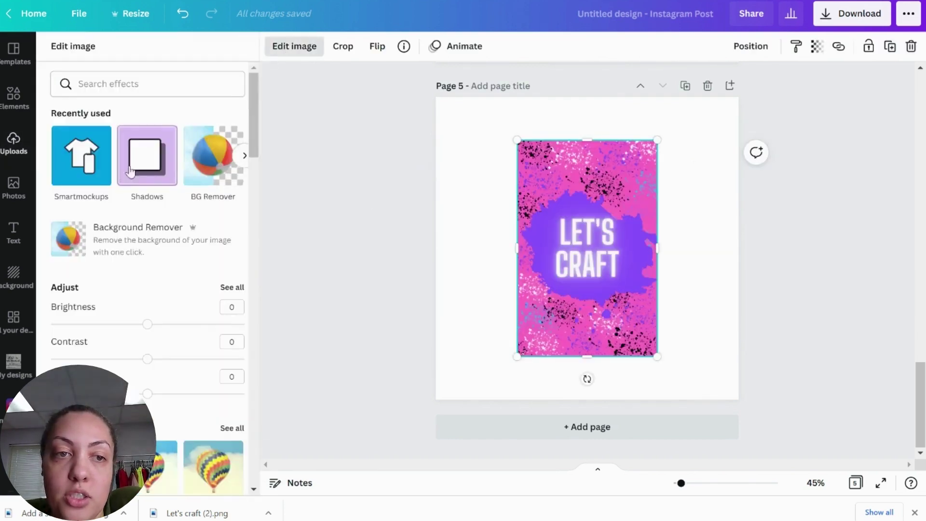
pyautogui.click(83, 174)
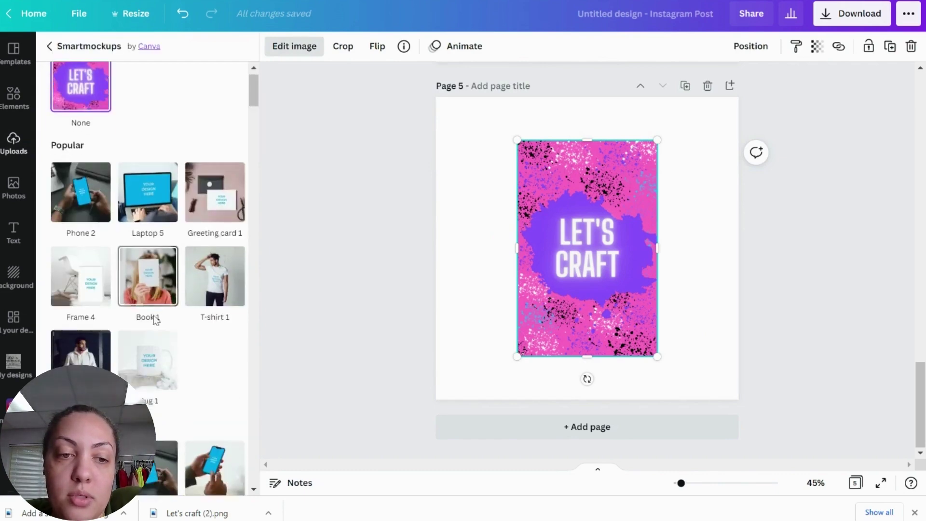
pyautogui.scroll(-4, 149, 289)
pyautogui.click(141, 183)
pyautogui.scroll(-5, 150, 289)
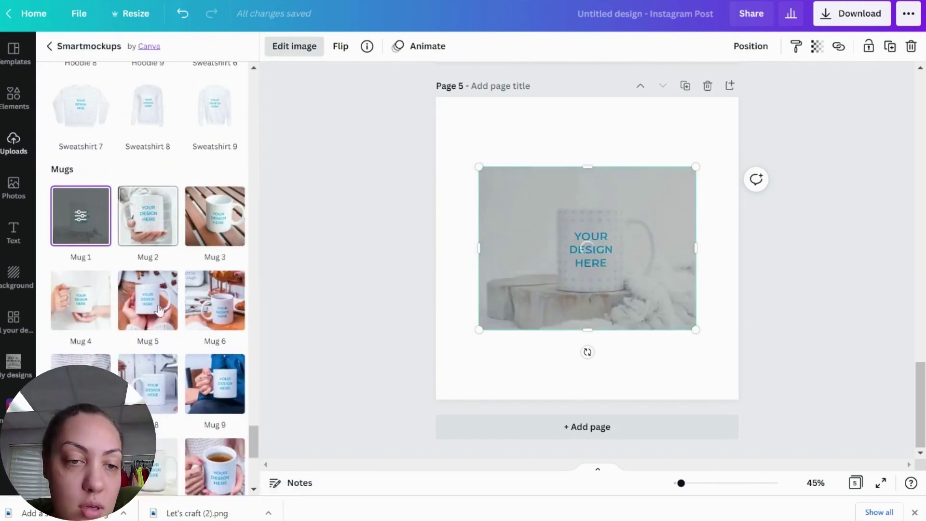
pyautogui.scroll(-3, 155, 352)
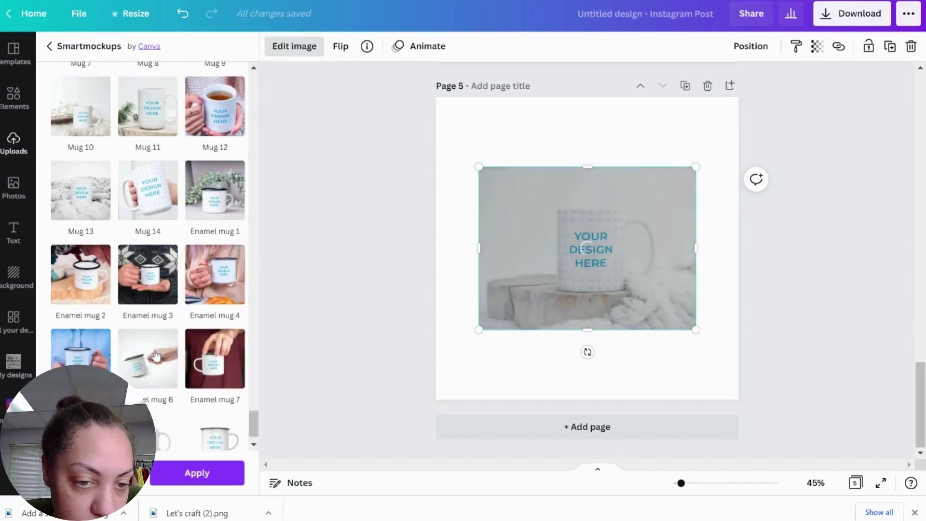
pyautogui.click(150, 402)
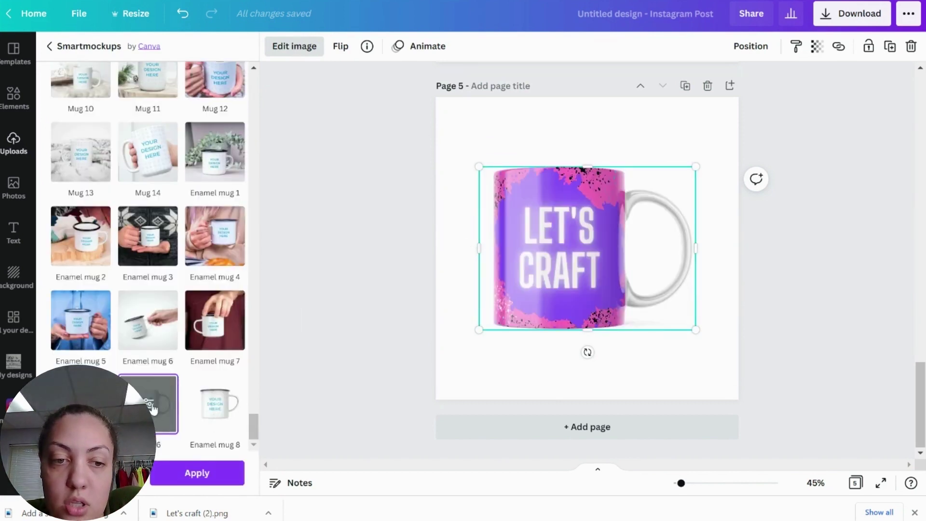
# - Set the mug mockup's object colour to pink and apply it
pyautogui.click(154, 409)
pyautogui.click(223, 179)
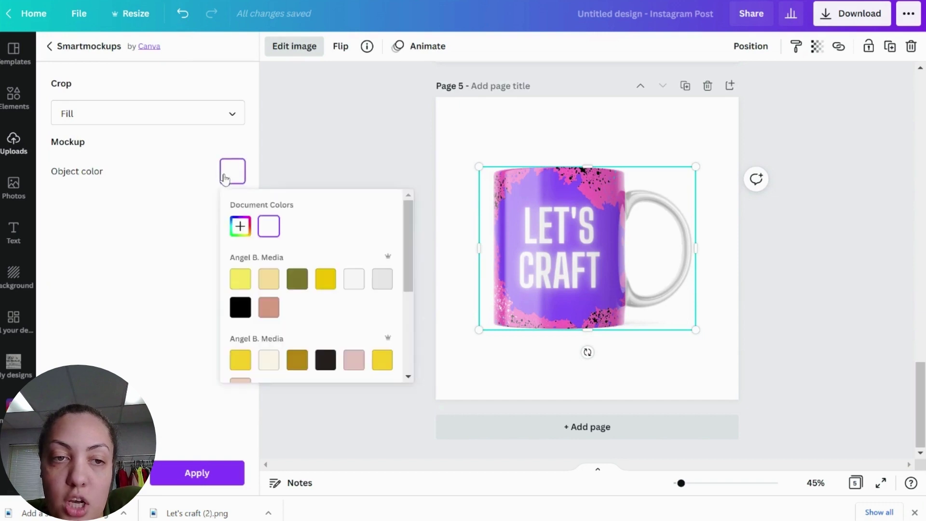
pyautogui.scroll(-3, 321, 296)
pyautogui.click(306, 301)
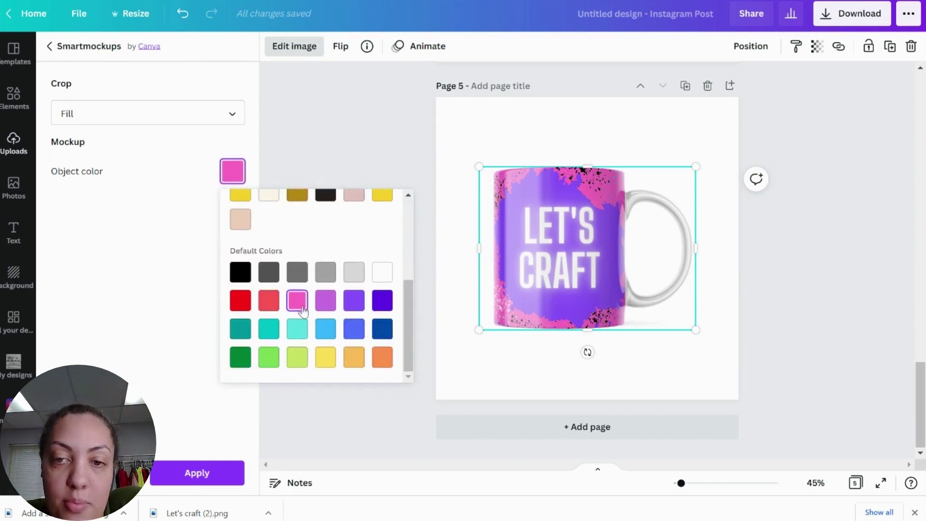
pyautogui.click(191, 478)
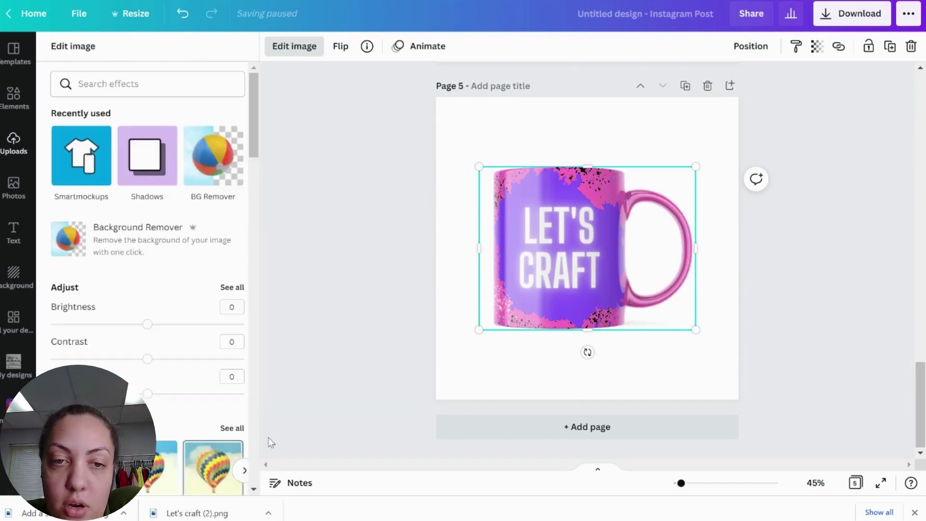
# - Add a Glow shadow to the pink-handled mug and centre it on page 5
pyautogui.click(157, 136)
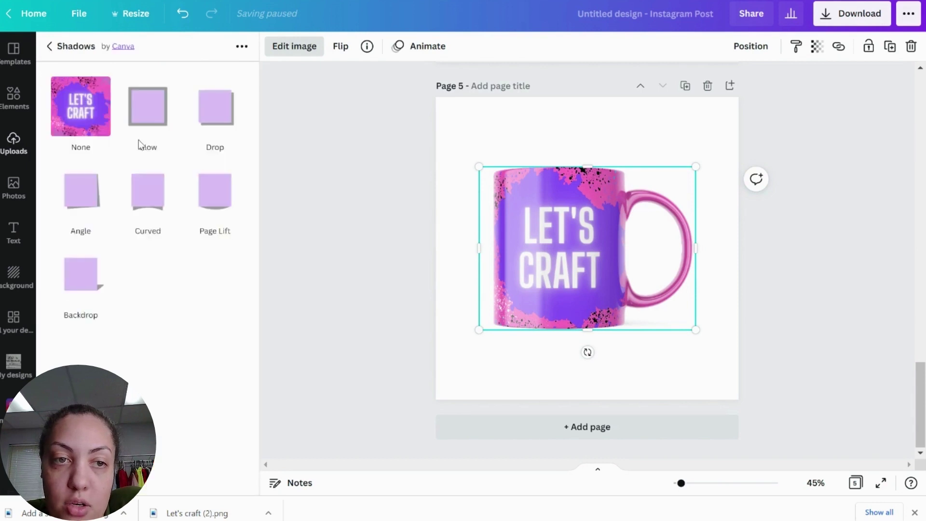
pyautogui.click(140, 144)
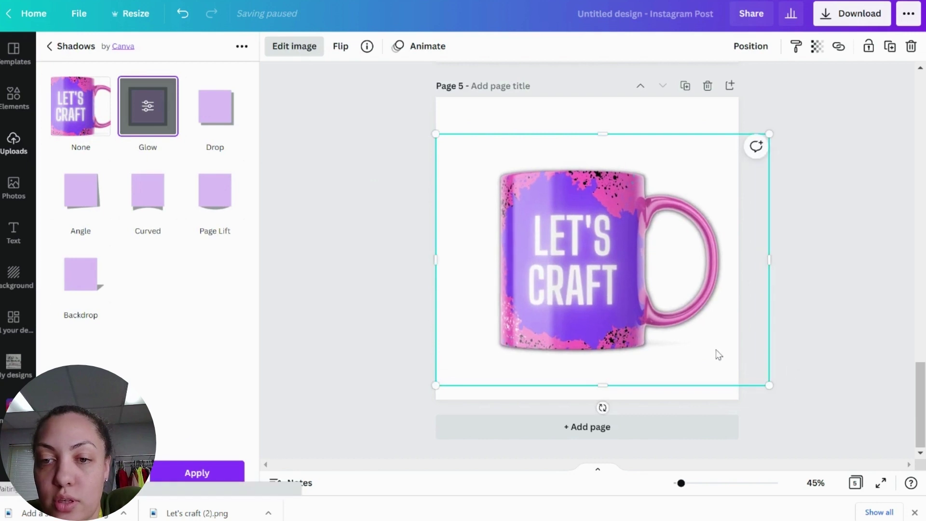
pyautogui.moveTo(717, 356); pyautogui.dragTo(709, 337)
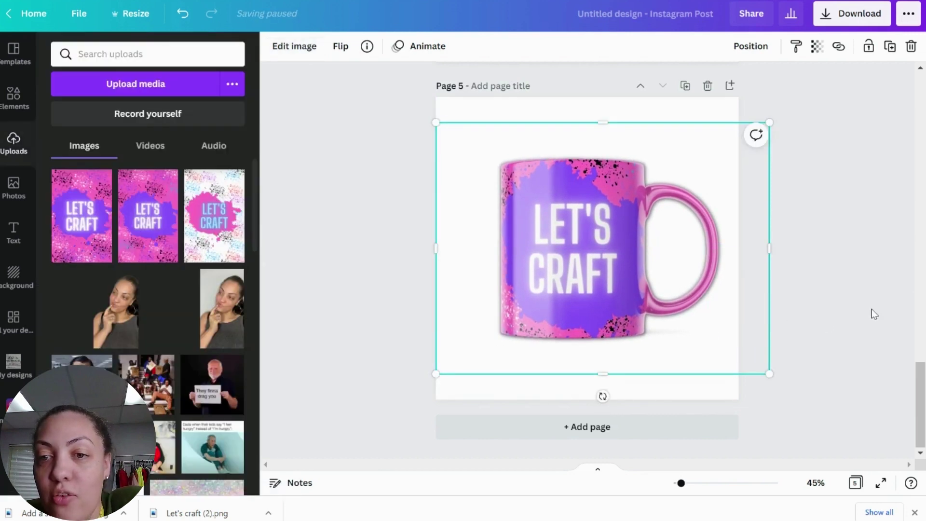
pyautogui.click(871, 309)
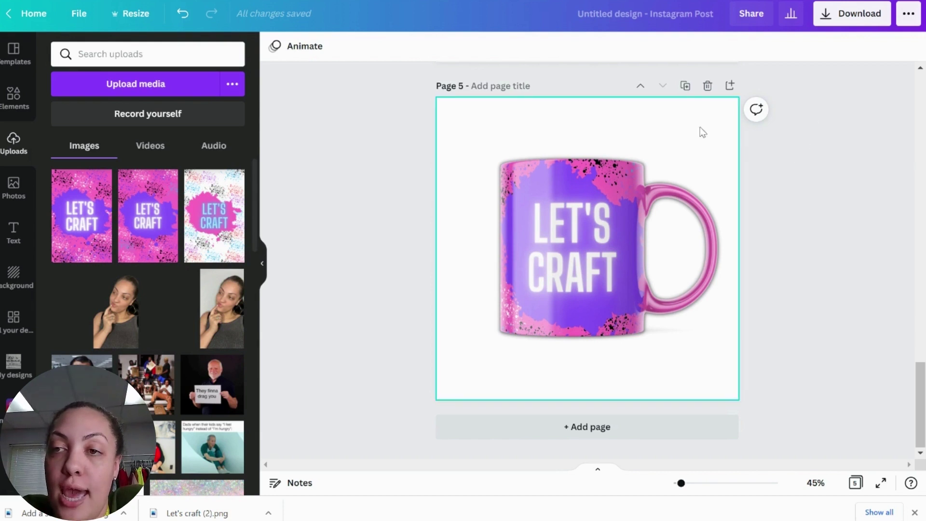
pyautogui.click(862, 16)
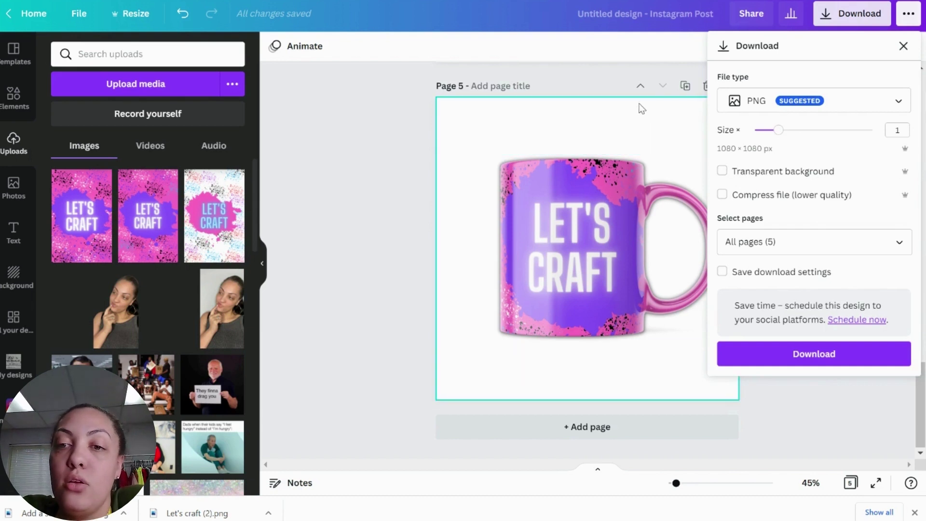
pyautogui.click(595, 76)
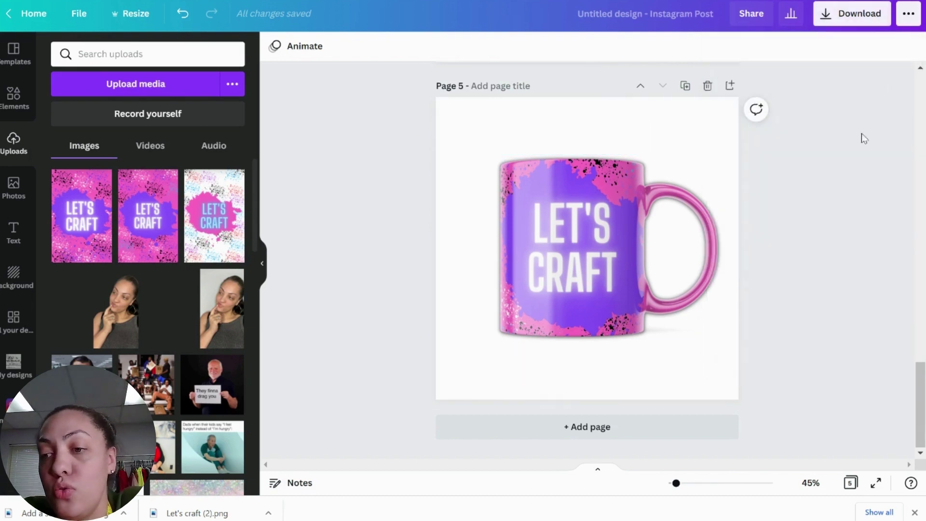
pyautogui.scroll(8, 832, 242)
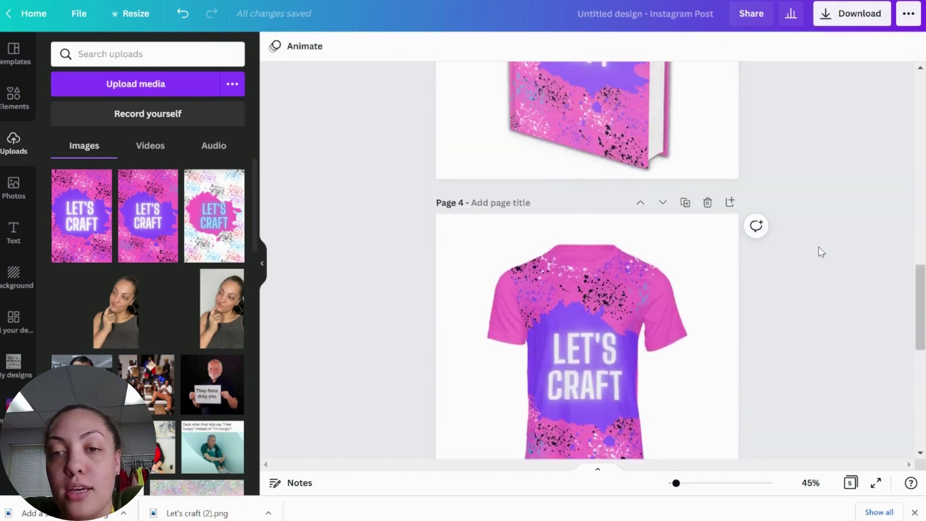
pyautogui.scroll(15, 818, 245)
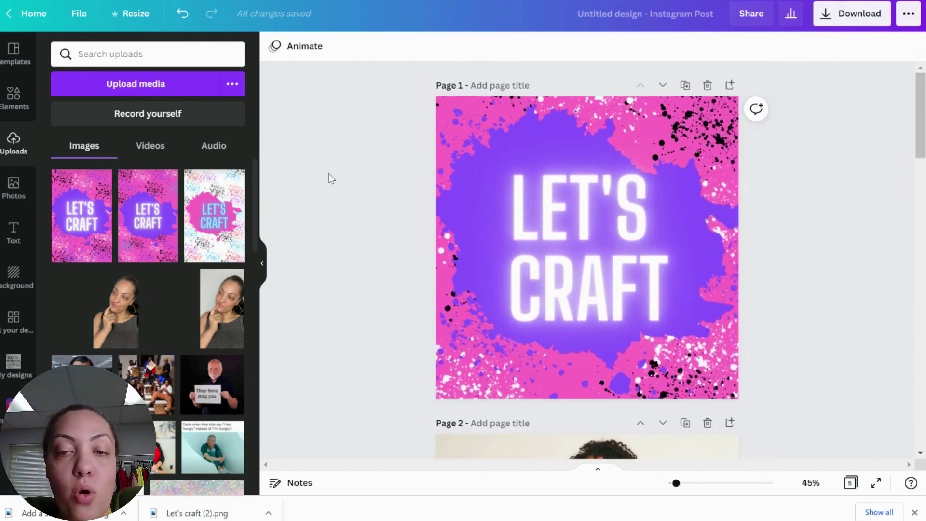
pyautogui.scroll(-5, 890, 218)
pyautogui.scroll(-8, 678, 165)
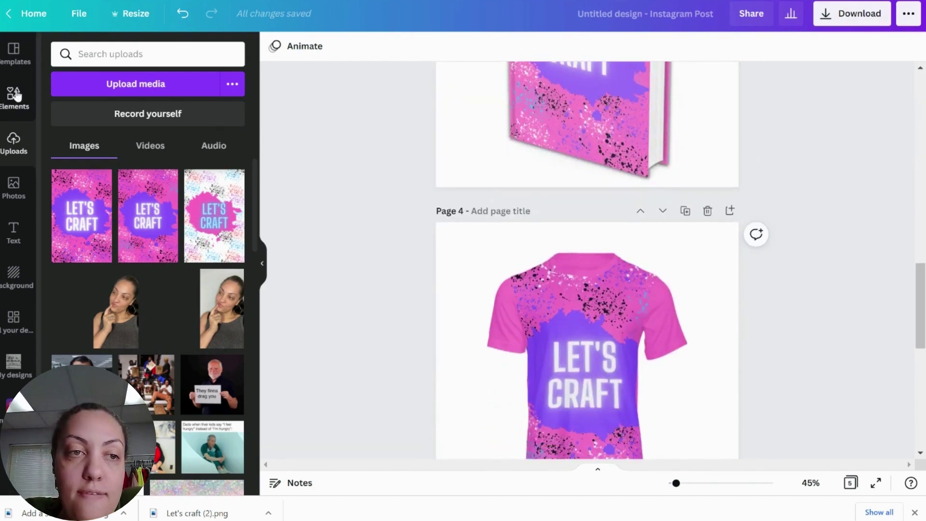
# - Add a body text box with the brand-name watermark and enlarge it to about size 84
pyautogui.click(14, 232)
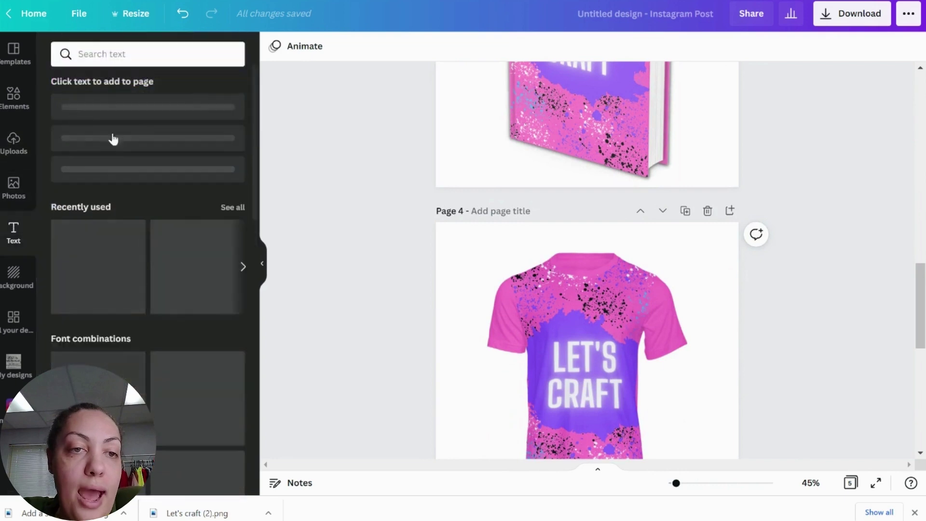
pyautogui.click(134, 197)
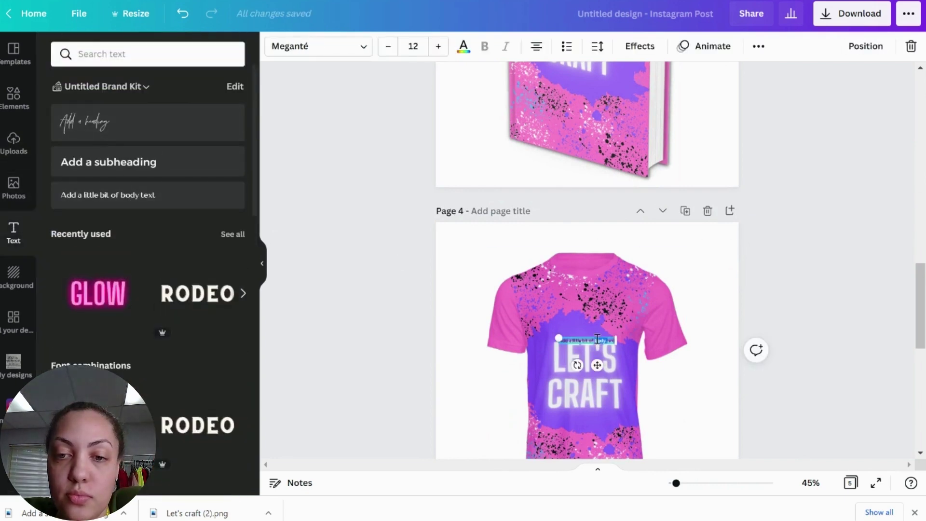
pyautogui.write('Angel')
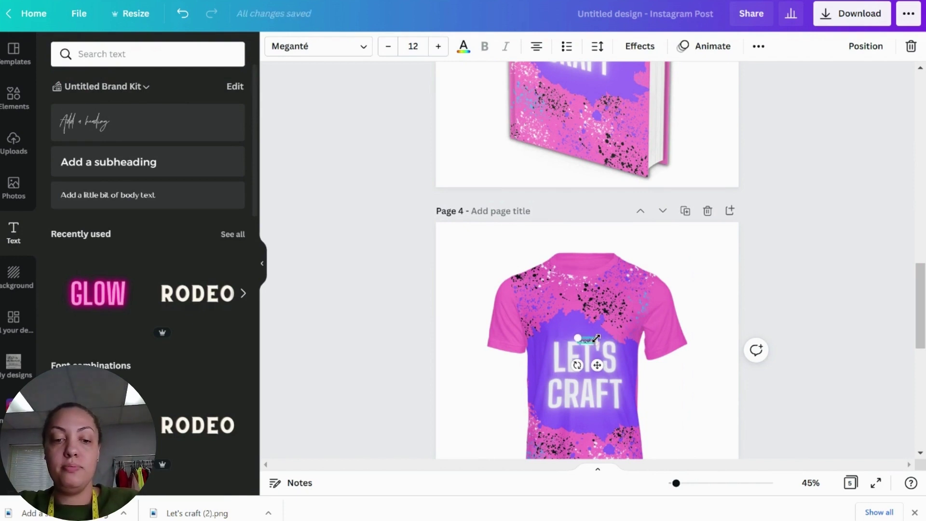
pyautogui.write(' B Designs')
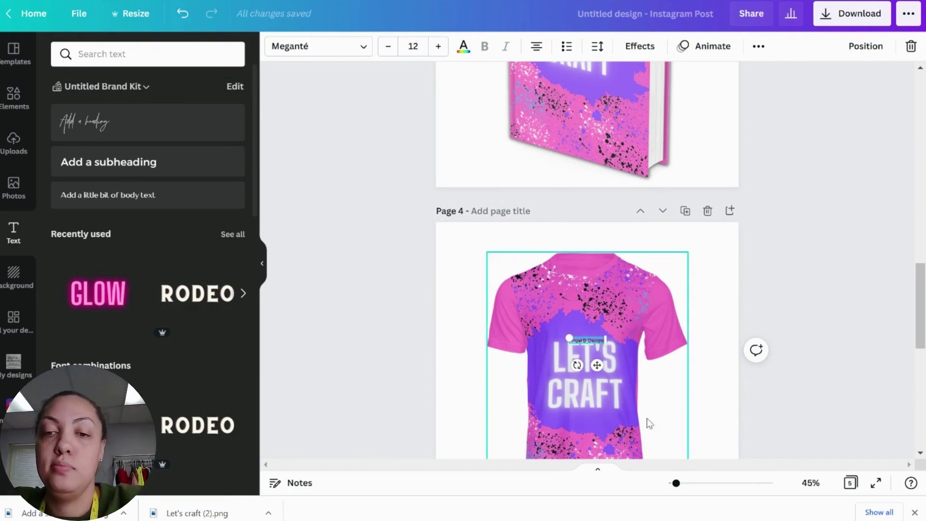
pyautogui.moveTo(608, 340); pyautogui.dragTo(804, 444)
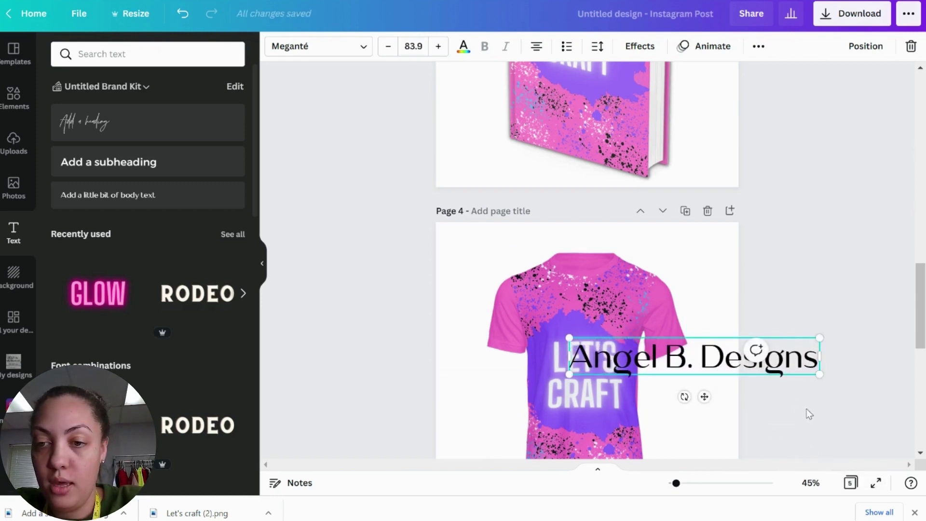
# - Narrow the watermark, tilt it to -17° and place it across the shirt's top
pyautogui.moveTo(819, 355); pyautogui.dragTo(810, 357)
pyautogui.moveTo(803, 399); pyautogui.dragTo(715, 245)
pyautogui.moveTo(557, 285); pyautogui.dragTo(566, 296)
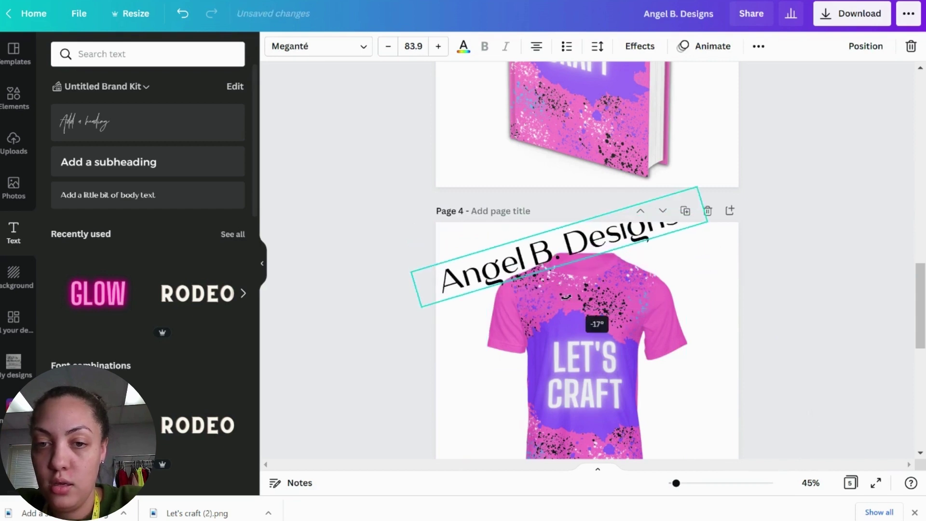
pyautogui.moveTo(581, 240)
pyautogui.mouseDown()
pyautogui.moveTo(564, 251)
pyautogui.moveTo(585, 247)
pyautogui.mouseUp()
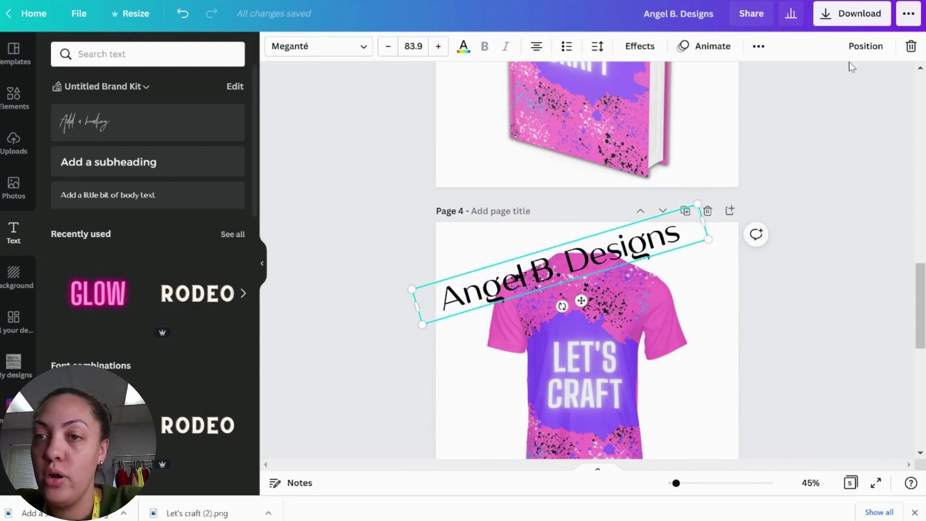
pyautogui.click(761, 47)
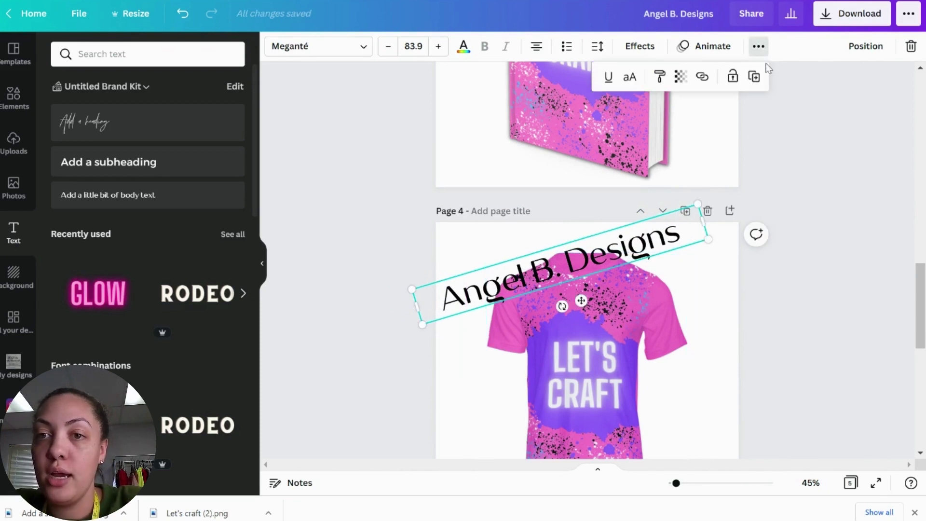
# - Fade the watermark text to nearly transparent
pyautogui.click(680, 77)
pyautogui.moveTo(639, 115); pyautogui.dragTo(571, 131)
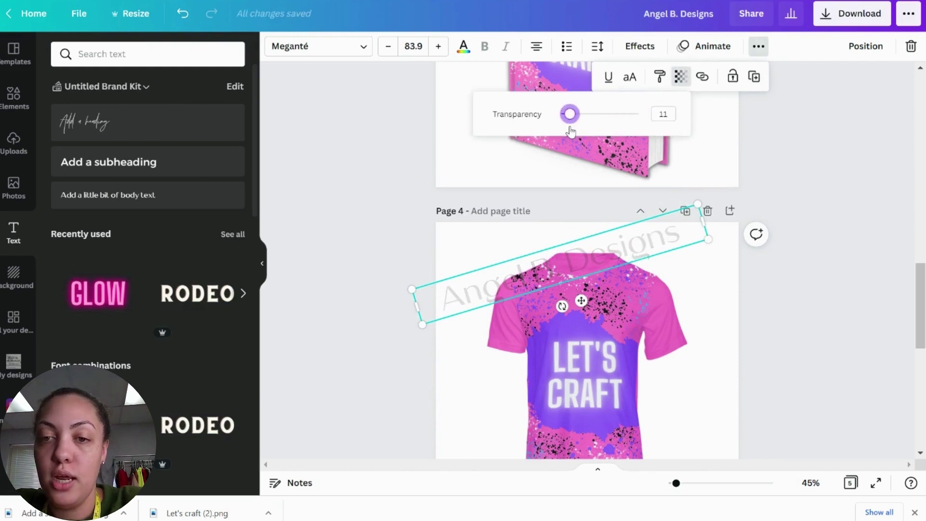
pyautogui.click(772, 157)
pyautogui.scroll(-3, 819, 193)
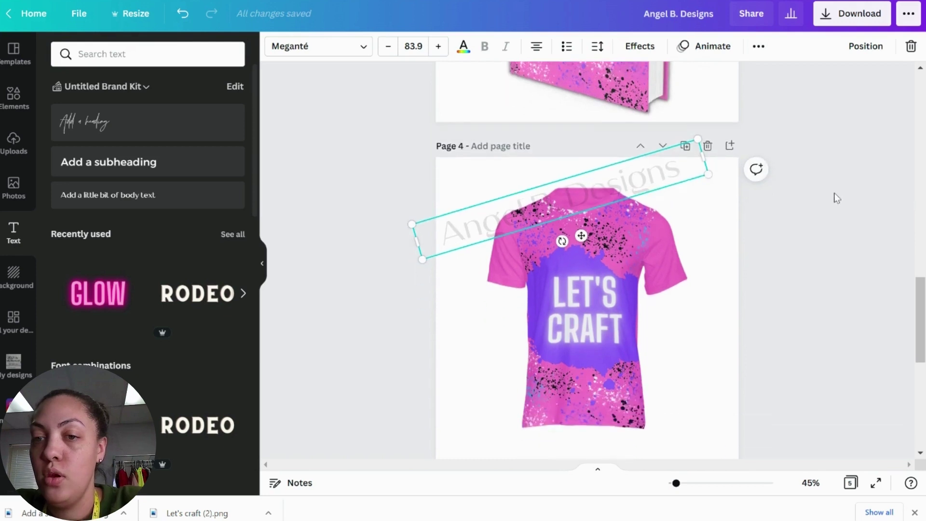
# - Duplicate the watermark twice, moving the copies to the middle and bottom of the shirt
pyautogui.click(758, 47)
pyautogui.click(754, 78)
pyautogui.moveTo(626, 126); pyautogui.dragTo(673, 213)
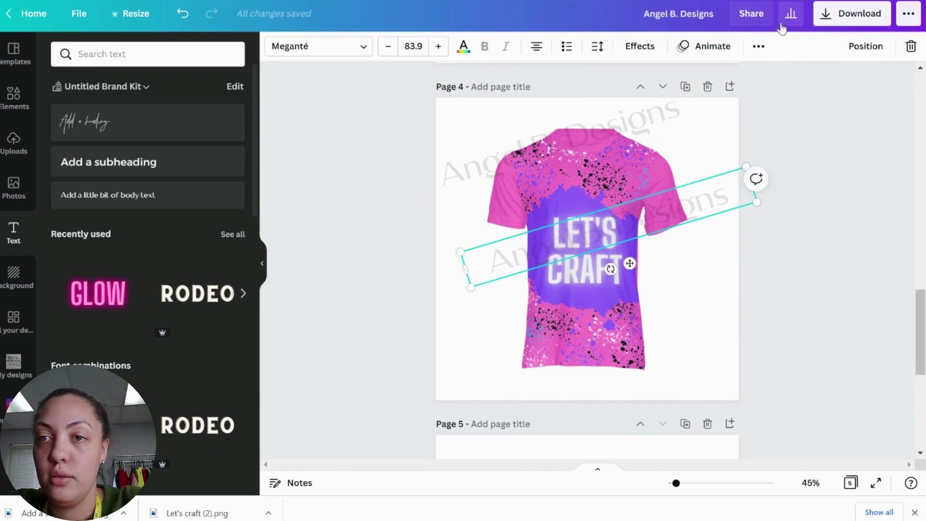
pyautogui.click(758, 46)
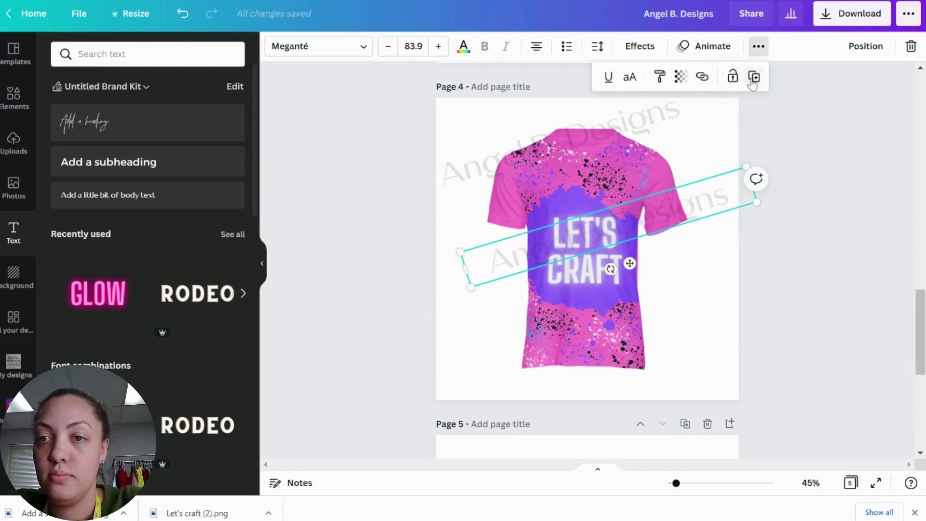
pyautogui.click(754, 77)
pyautogui.moveTo(680, 317); pyautogui.dragTo(589, 350)
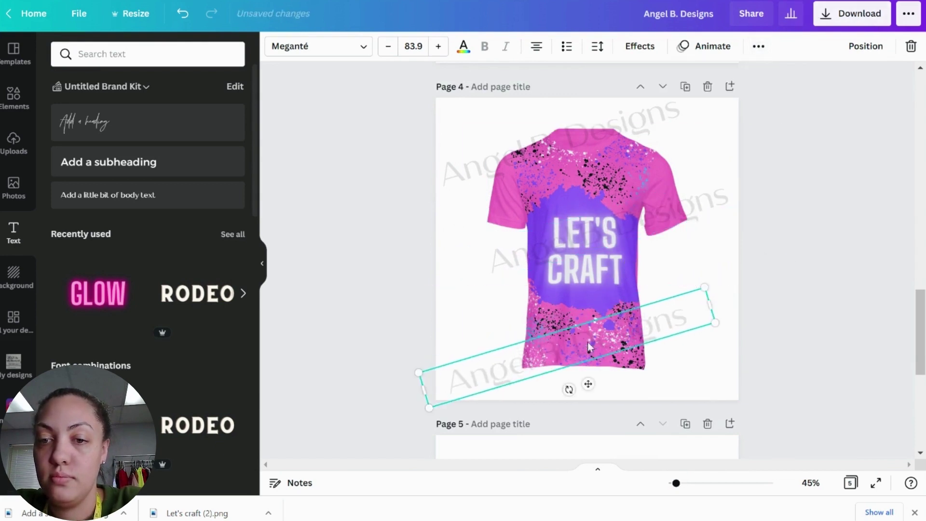
# - Shift the middle watermark slightly left and down on the shirt
pyautogui.scroll(2, 876, 275)
pyautogui.click(875, 273)
pyautogui.scroll(-5, 828, 290)
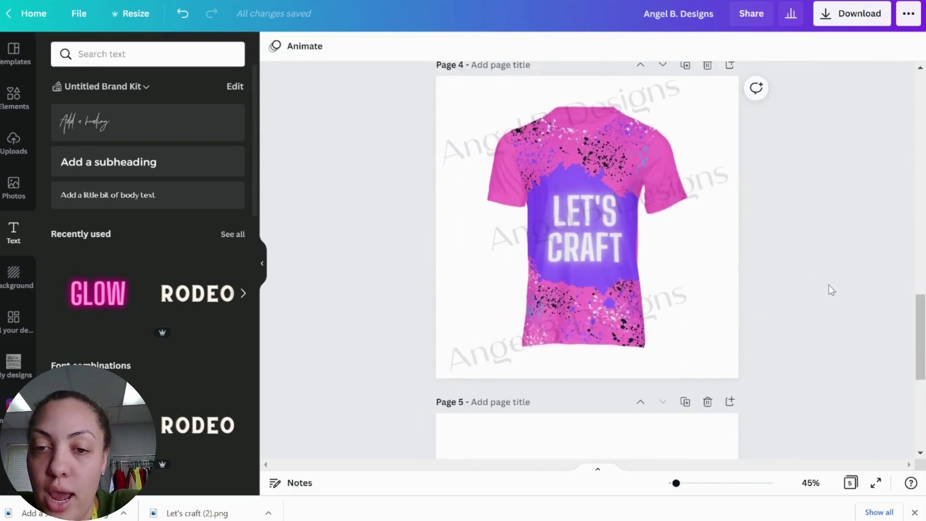
pyautogui.scroll(1, 711, 132)
pyautogui.moveTo(711, 132); pyautogui.dragTo(697, 152)
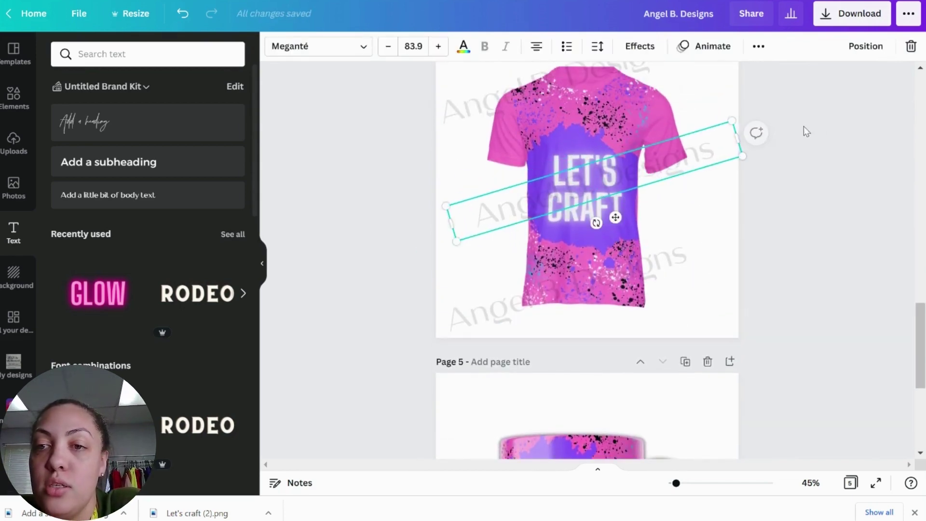
pyautogui.click(853, 173)
# - Nudge the lower watermark into place near the hem and select the top watermark
pyautogui.scroll(3, 814, 241)
pyautogui.moveTo(694, 378); pyautogui.dragTo(719, 361)
pyautogui.click(866, 236)
pyautogui.scroll(2, 861, 235)
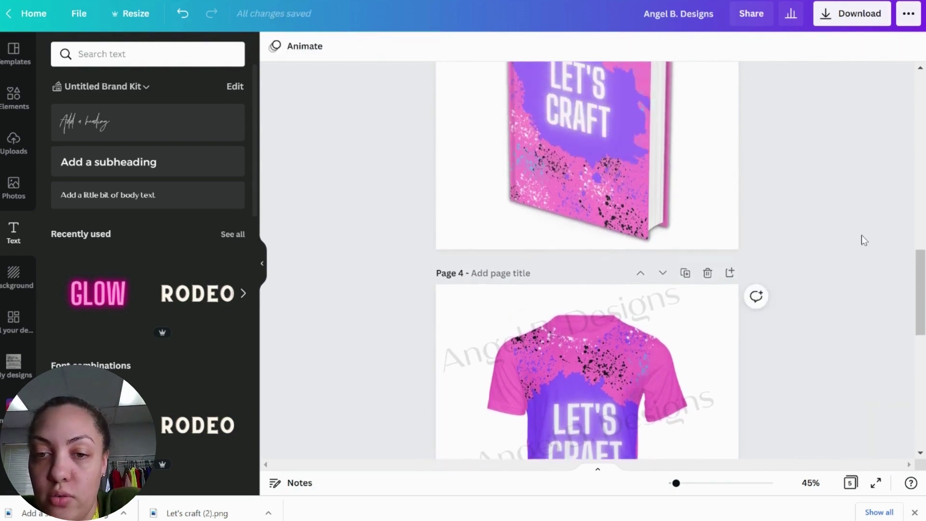
pyautogui.scroll(-2, 858, 238)
pyautogui.scroll(-3, 796, 195)
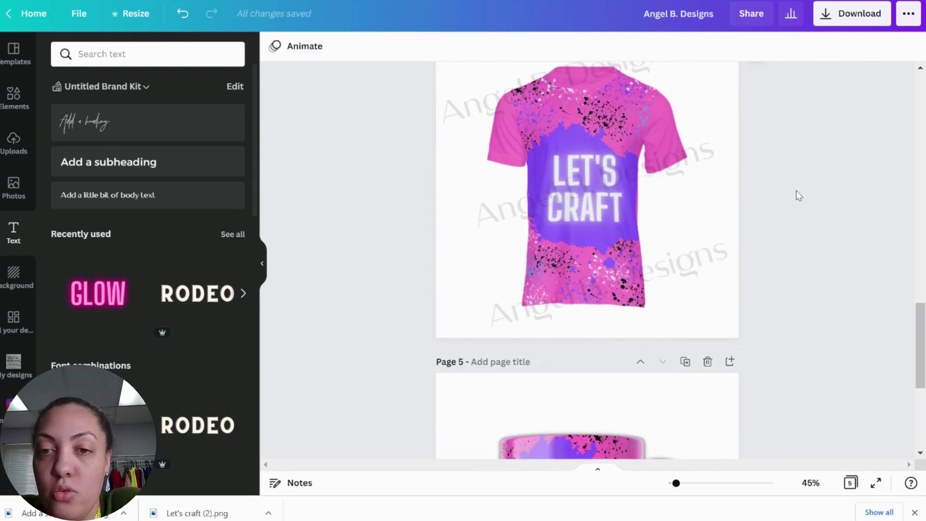
pyautogui.scroll(9, 794, 219)
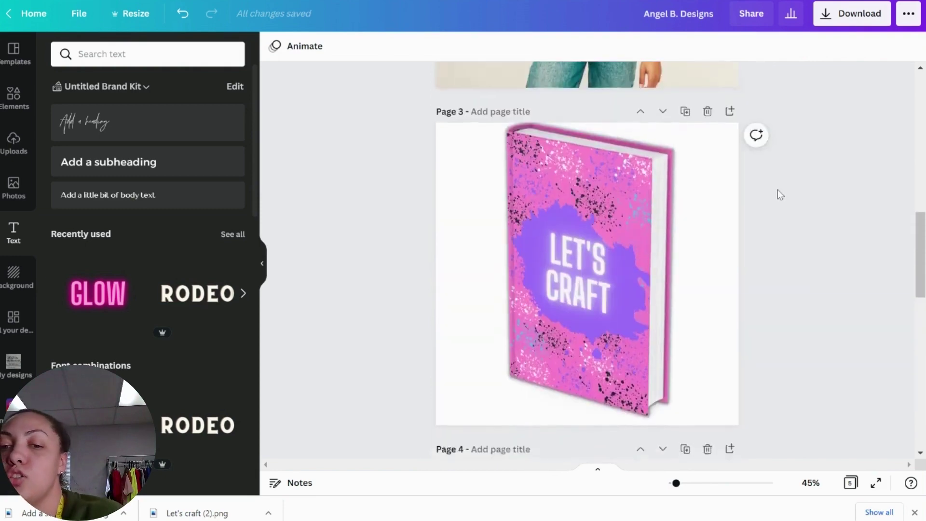
pyautogui.scroll(-5, 777, 189)
pyautogui.click(648, 254)
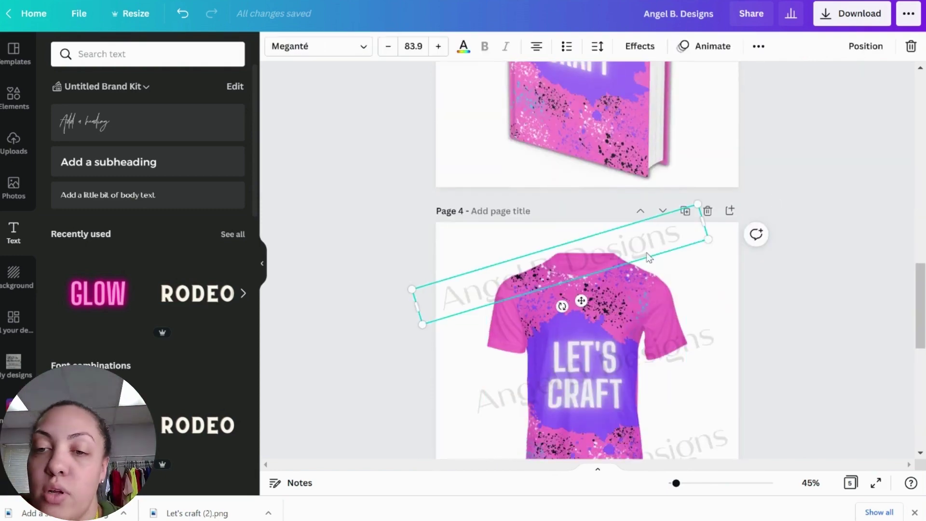
# - Duplicate the top watermark and carry the copy up onto page 1
pyautogui.click(758, 46)
pyautogui.click(758, 79)
pyautogui.moveTo(583, 270); pyautogui.dragTo(596, 120)
pyautogui.scroll(12, 617, 193)
pyautogui.scroll(7, 631, 173)
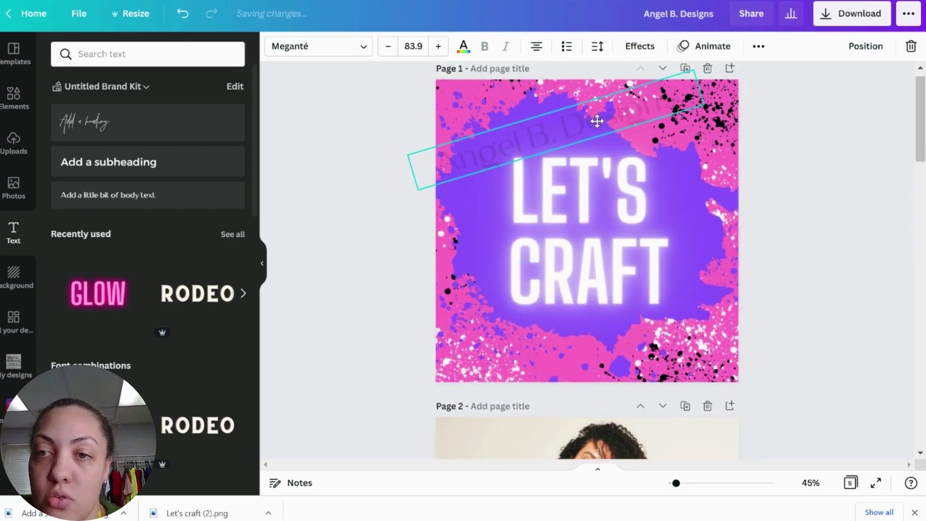
# - Place watermark copies diagonally across LET'S and CRAFT on page 1
pyautogui.click(758, 46)
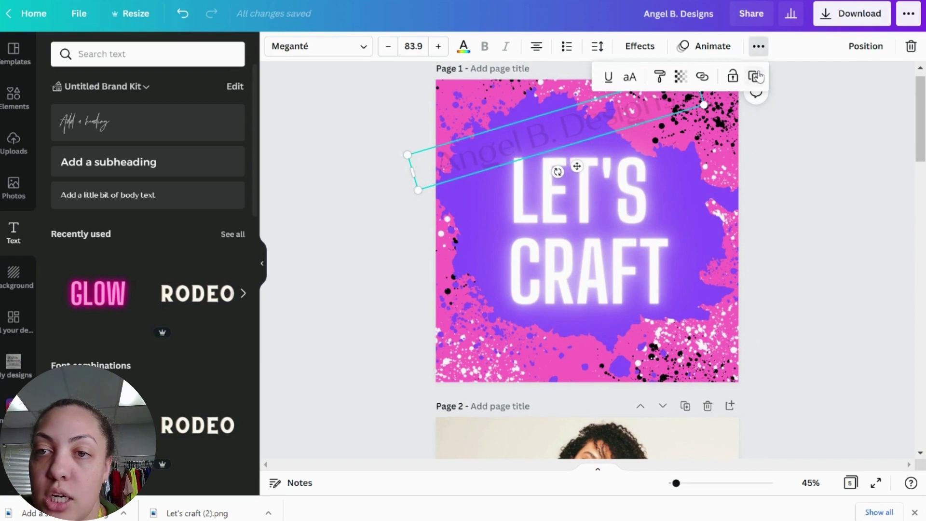
pyautogui.moveTo(622, 120); pyautogui.dragTo(679, 172)
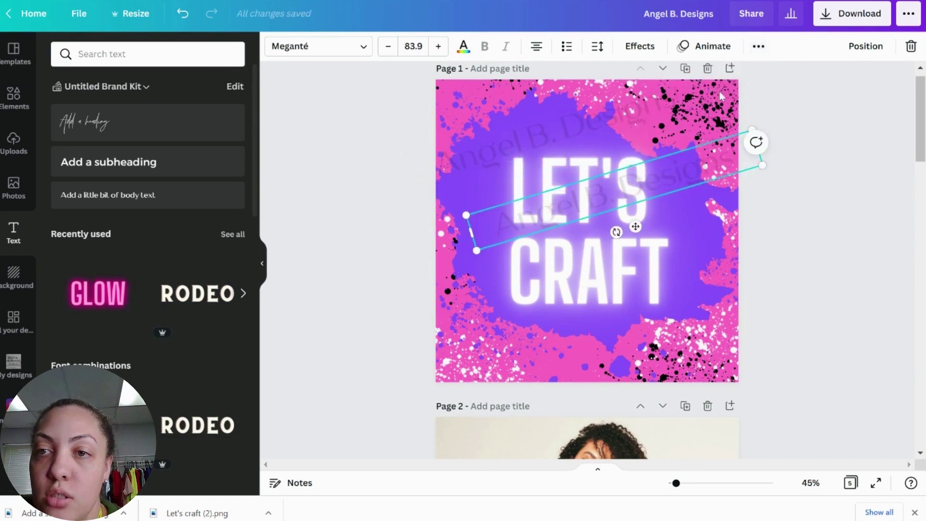
pyautogui.click(758, 46)
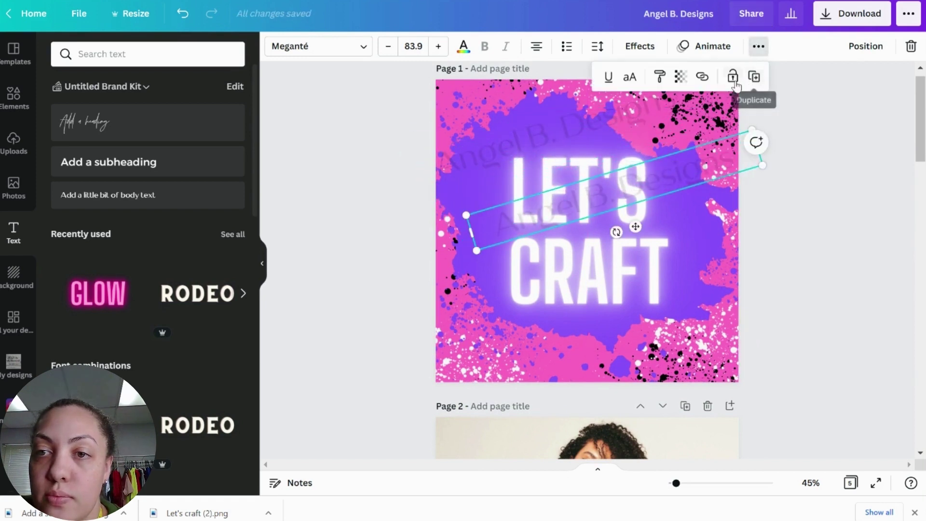
pyautogui.moveTo(661, 166); pyautogui.dragTo(626, 266)
# - Duplicate the watermark onto page 2's shirt and add another copy below it
pyautogui.click(758, 45)
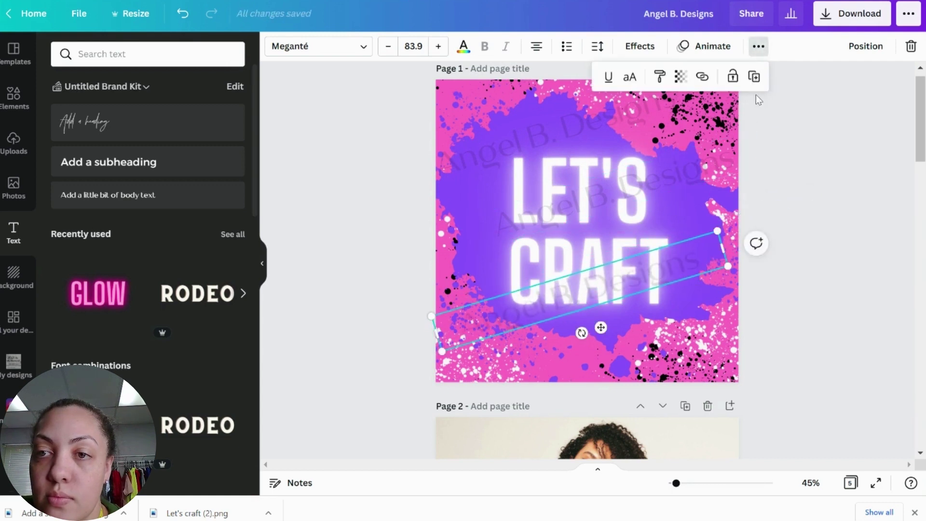
pyautogui.click(753, 76)
pyautogui.moveTo(657, 375); pyautogui.dragTo(648, 334)
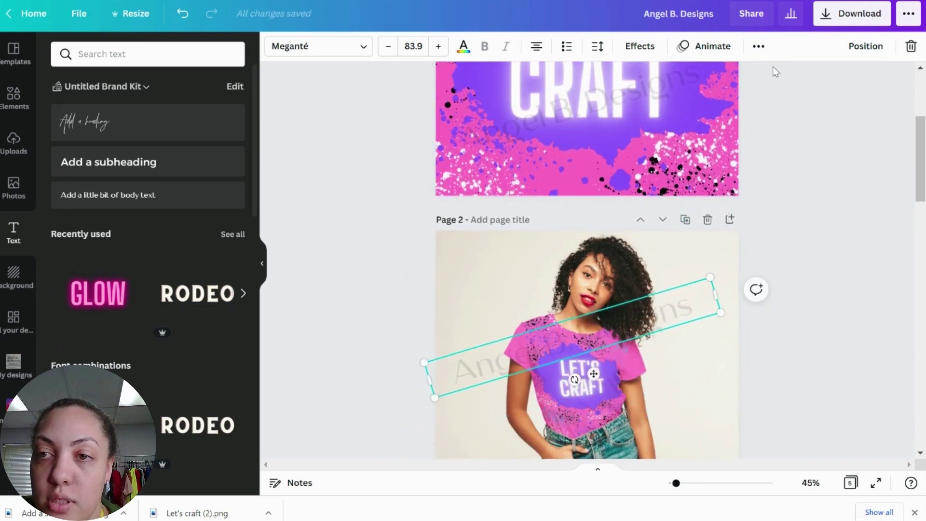
pyautogui.click(758, 46)
pyautogui.click(753, 77)
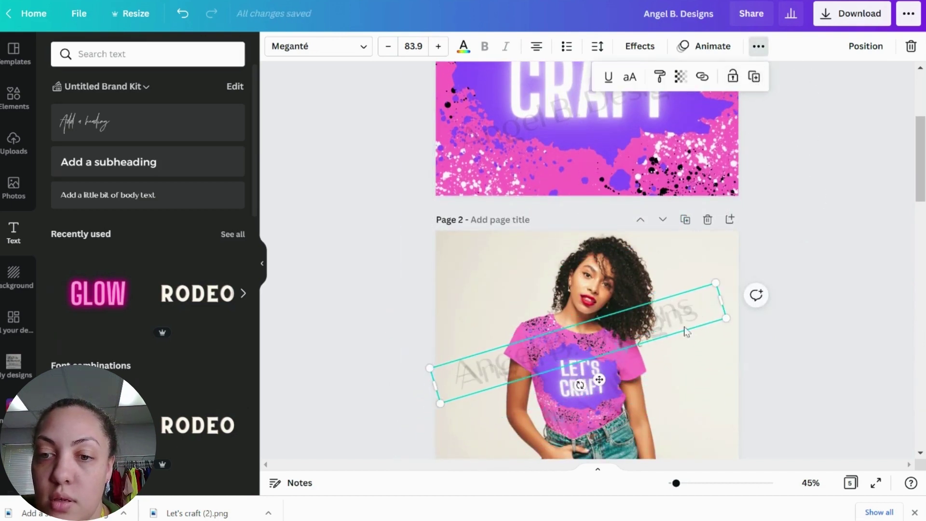
pyautogui.moveTo(686, 332); pyautogui.dragTo(697, 449)
# - Deselect the watermark and scroll through all five pages to review the watermarks
pyautogui.click(818, 354)
pyautogui.scroll(-4, 828, 321)
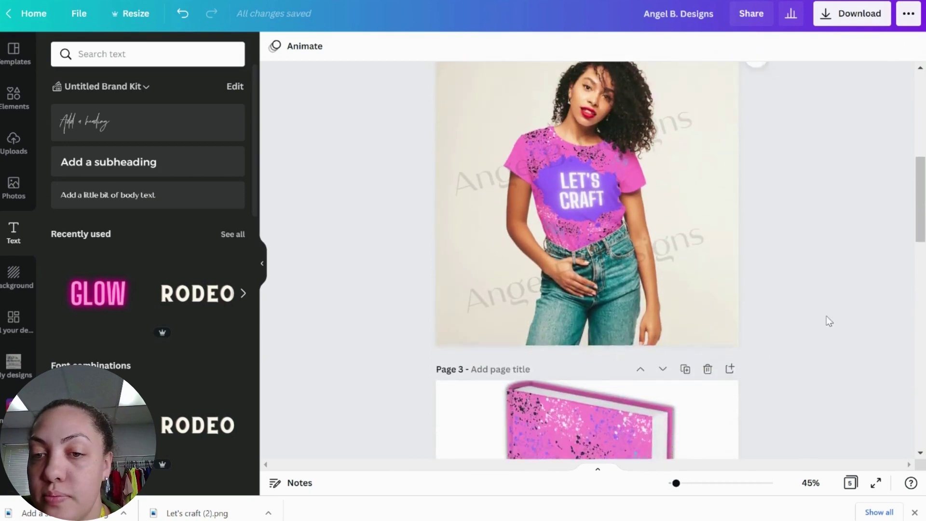
pyautogui.scroll(-11, 827, 320)
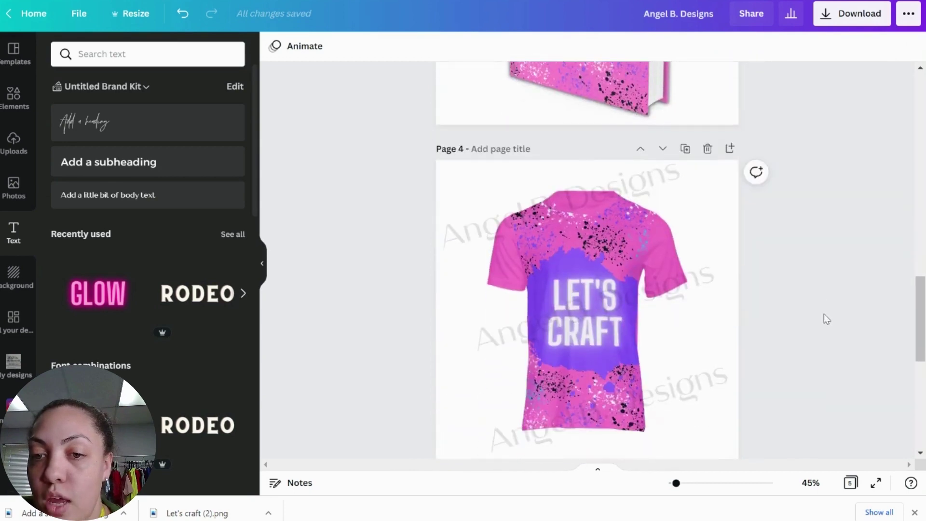
pyautogui.scroll(-8, 825, 318)
pyautogui.scroll(5, 810, 333)
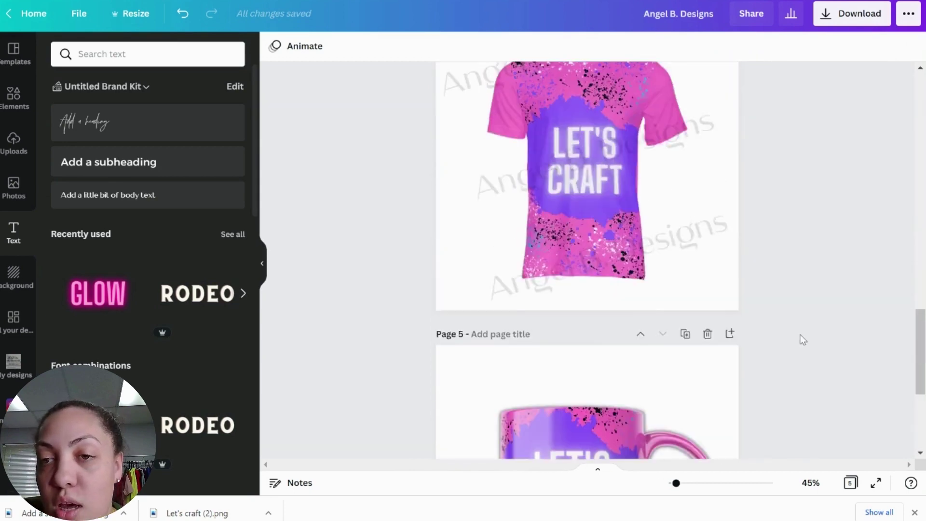
pyautogui.scroll(13, 803, 339)
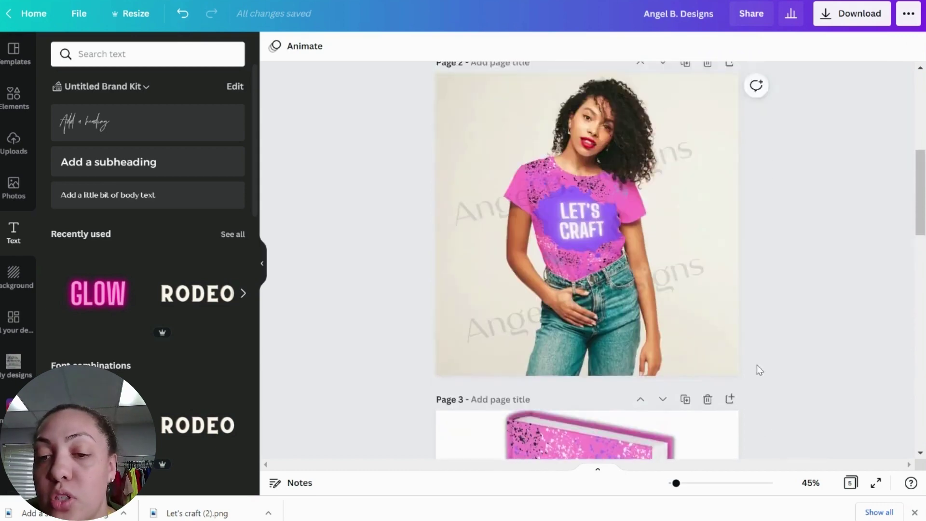
pyautogui.scroll(7, 757, 364)
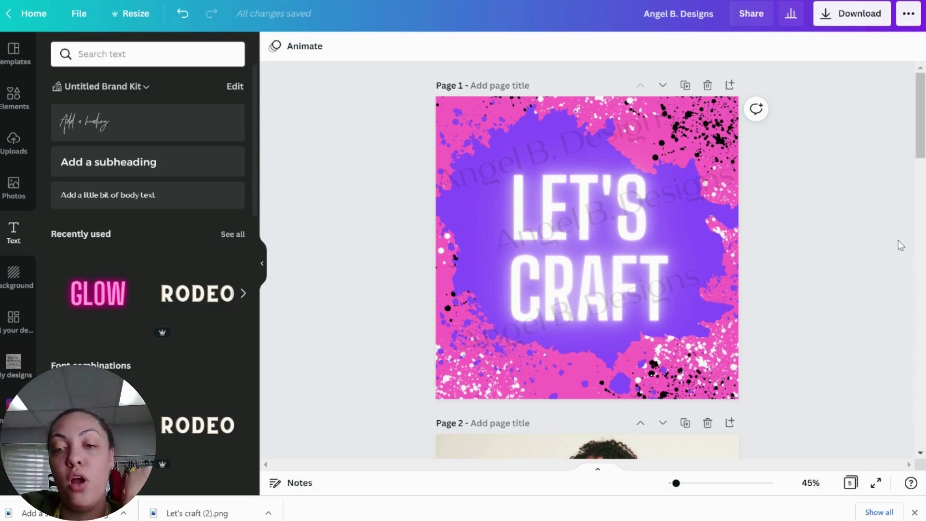
pyautogui.scroll(-5, 895, 235)
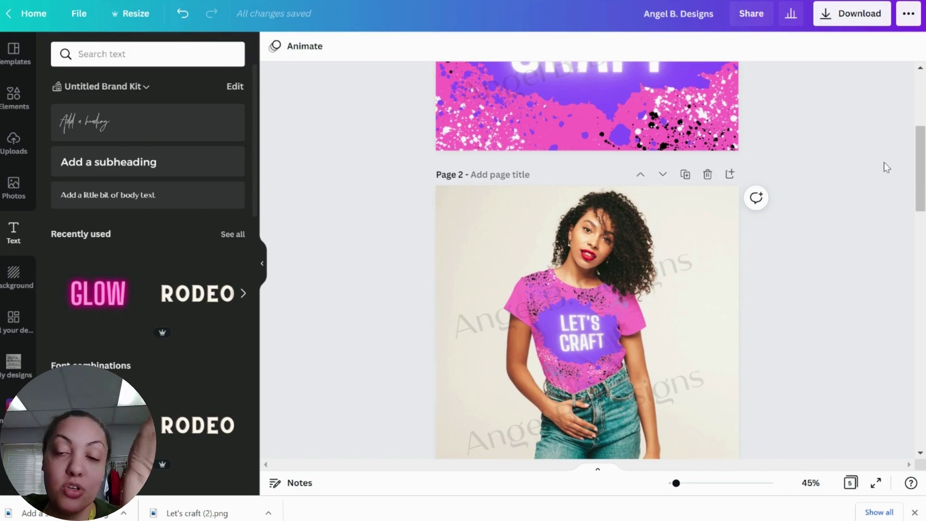
pyautogui.scroll(-9, 884, 162)
pyautogui.scroll(-11, 889, 165)
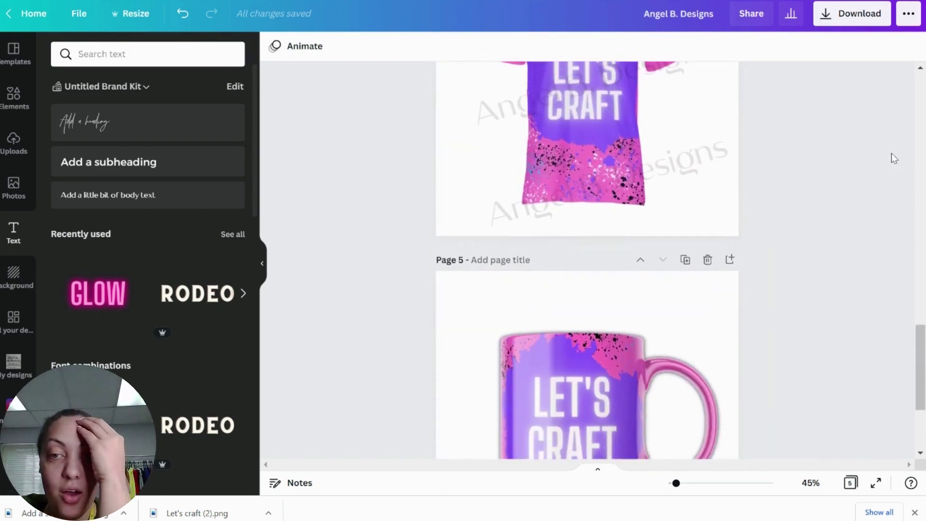
pyautogui.scroll(-2, 888, 166)
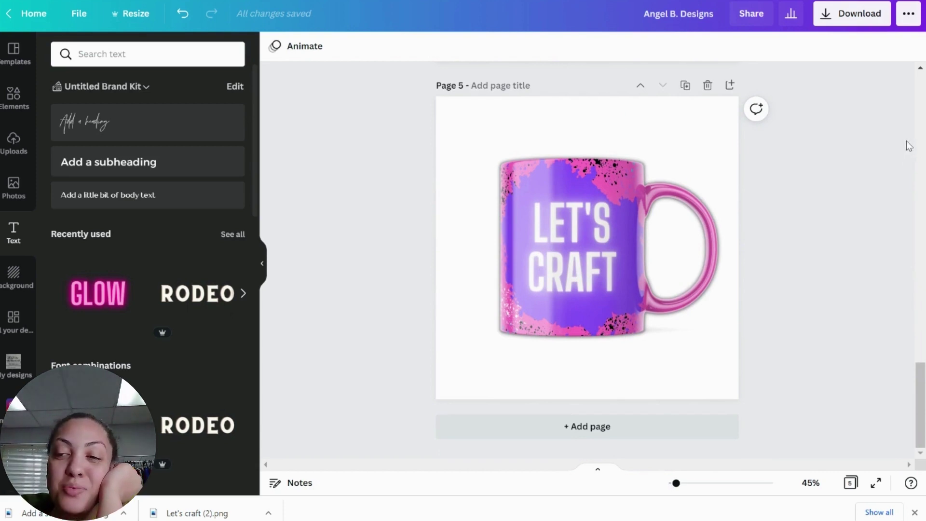
pyautogui.scroll(6, 825, 127)
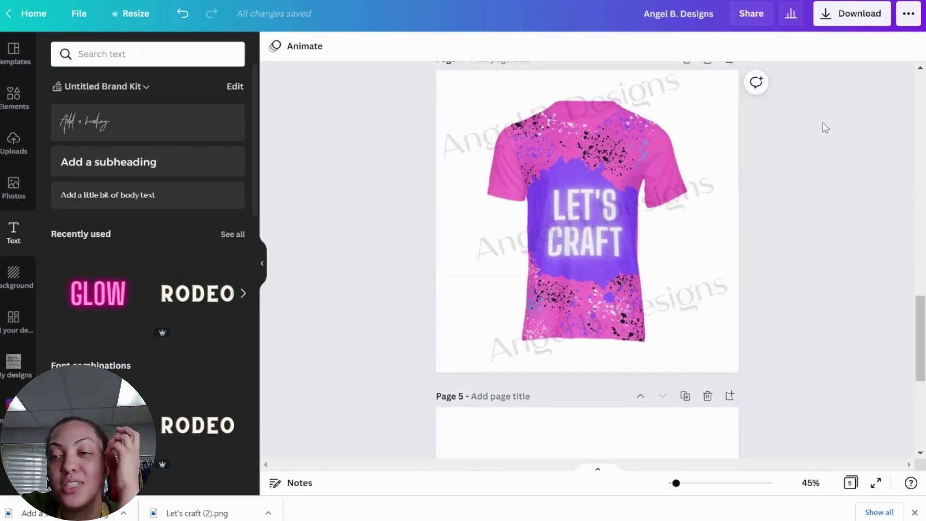